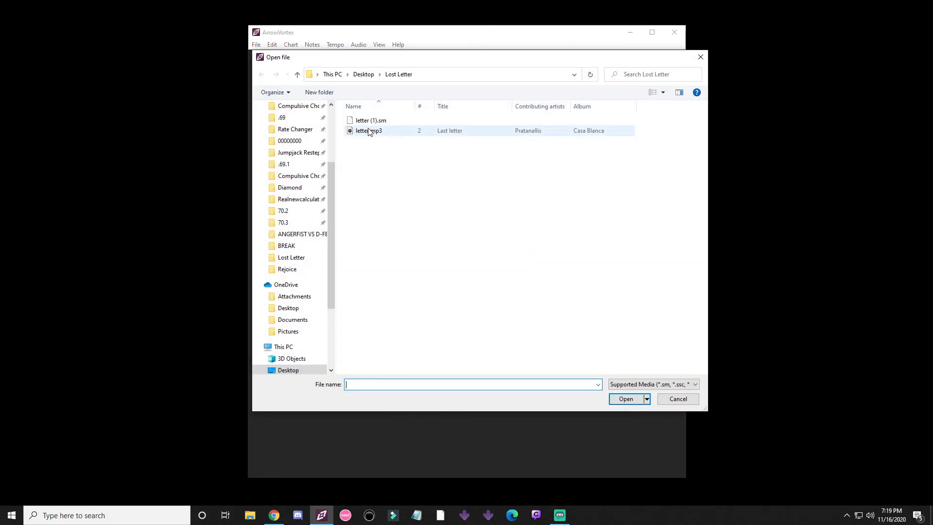
- Open the letter (1).sm chart from the Open file dialog
double_click(370, 121)
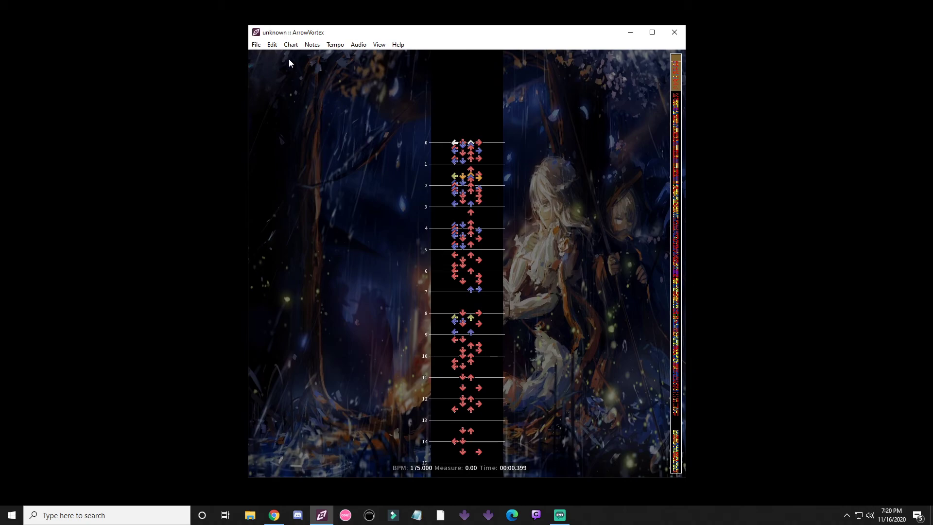
- Load the recently used Army of me.sm chart from File > Recent files
click(257, 45)
mouse_move(287, 71)
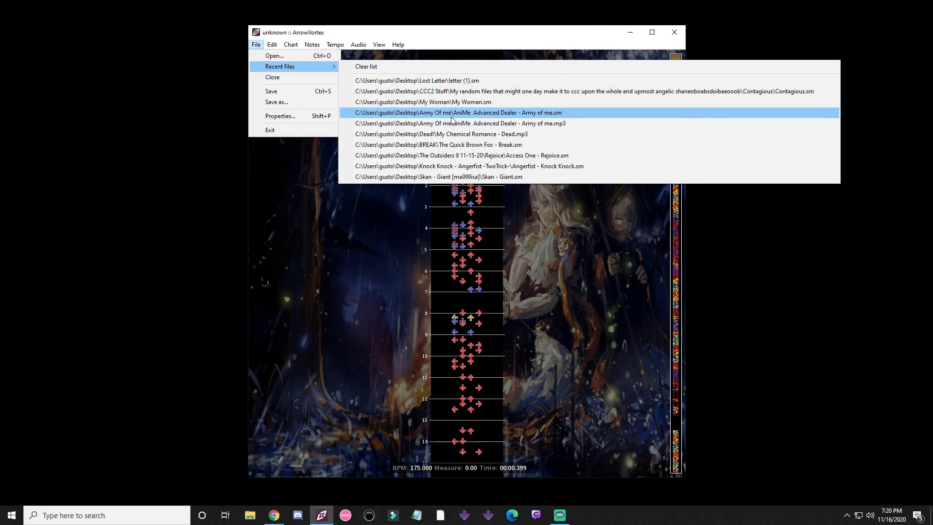
click(409, 112)
click(255, 44)
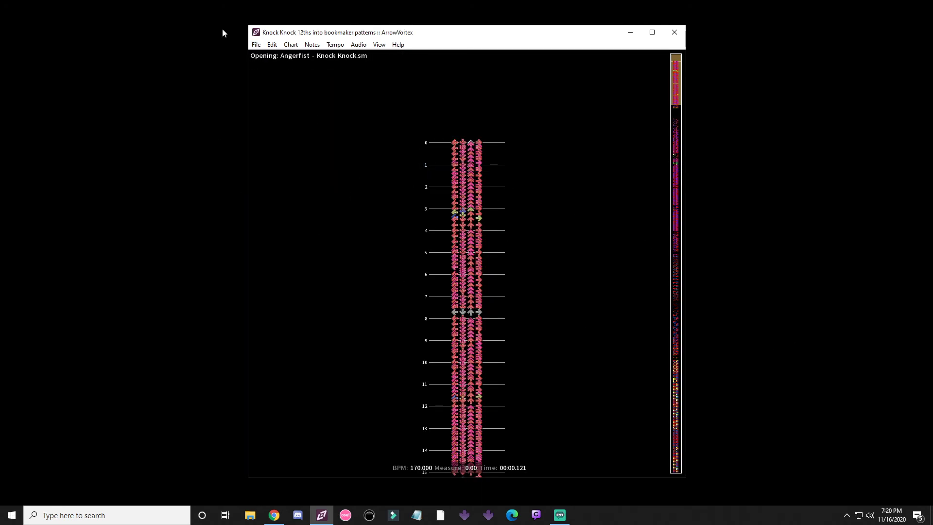
- Reopen Knock Knock, then letter (1).sm from recent files, and maximize the window
click(256, 44)
mouse_move(307, 67)
click(372, 82)
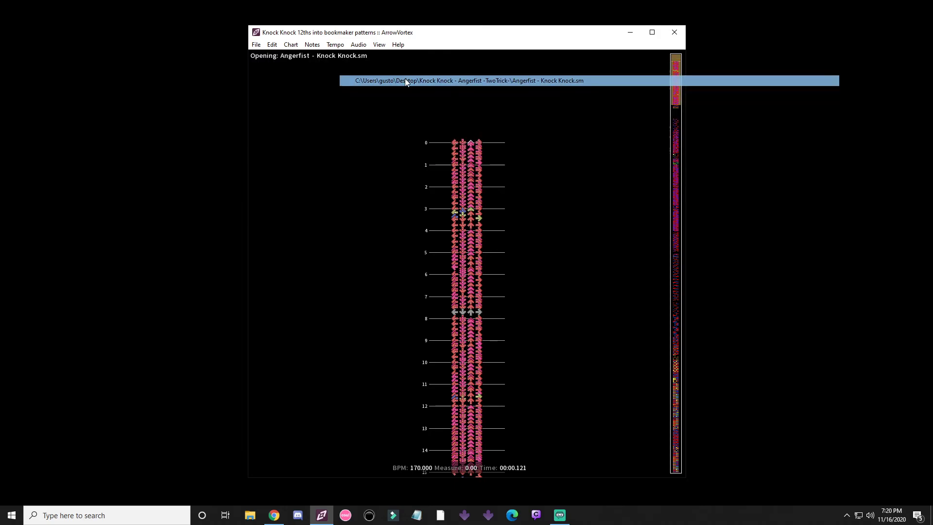
click(256, 44)
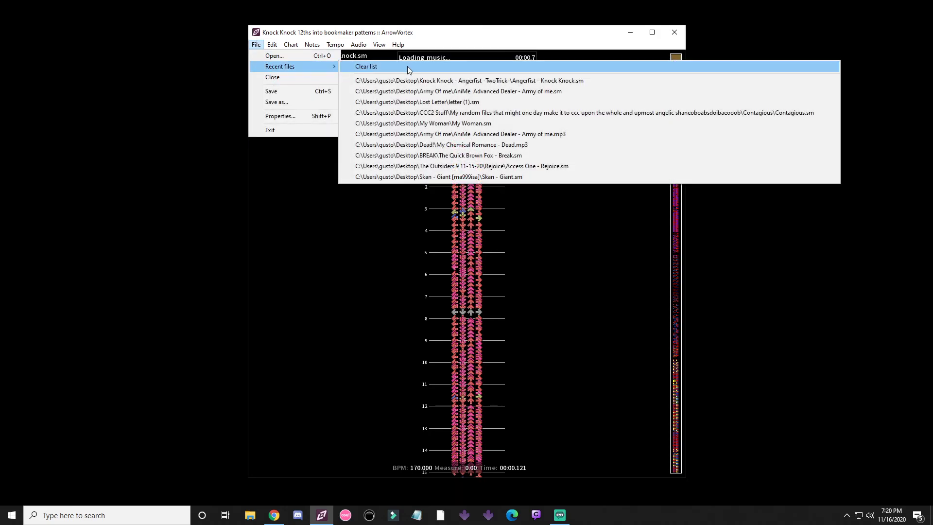
click(411, 97)
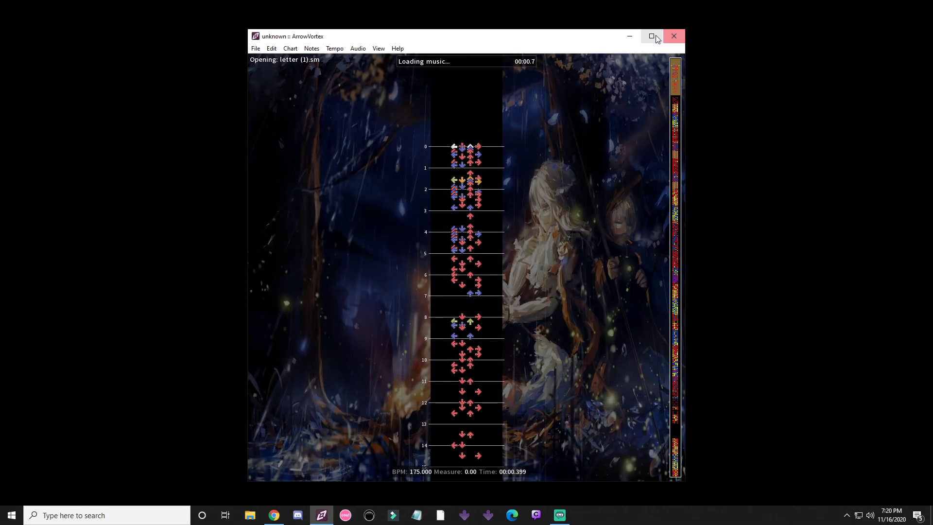
click(652, 36)
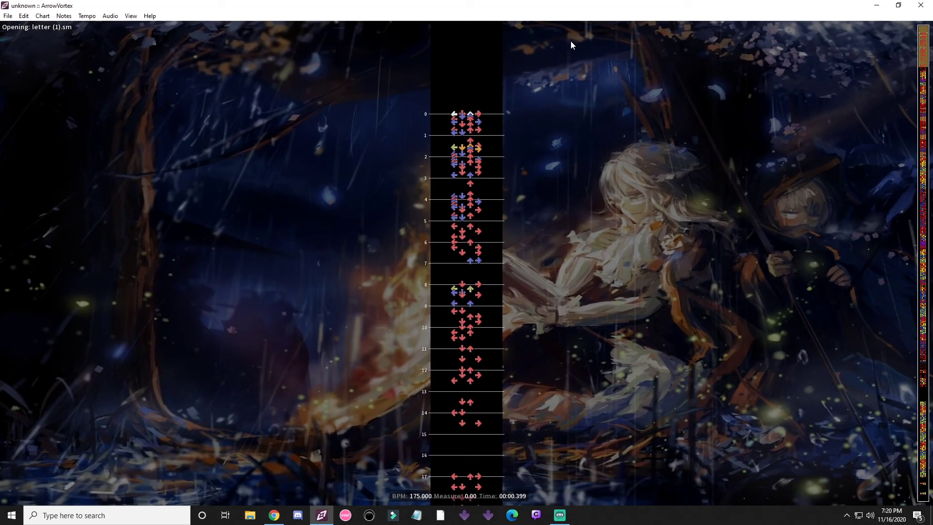
click(7, 16)
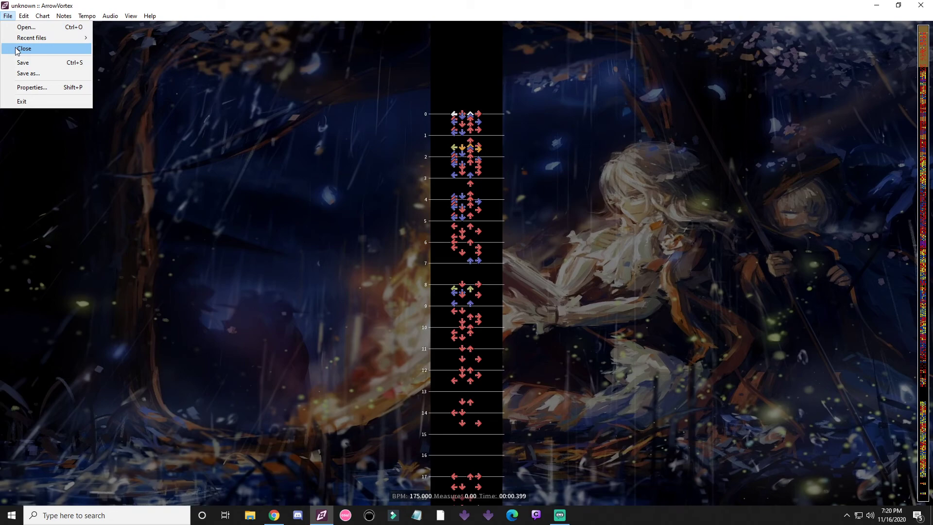
- Close the letter (1).sm chart and reopen it from recent files
click(16, 50)
click(7, 16)
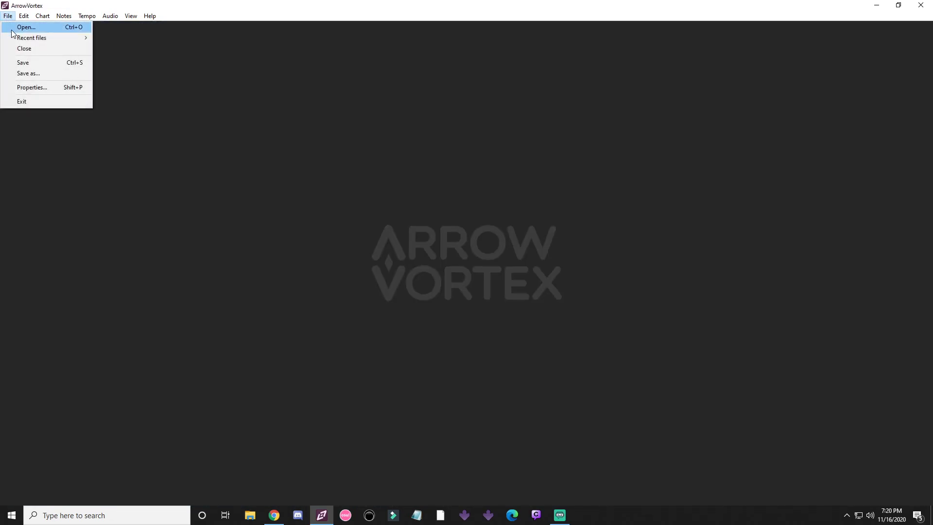
mouse_move(82, 40)
click(143, 52)
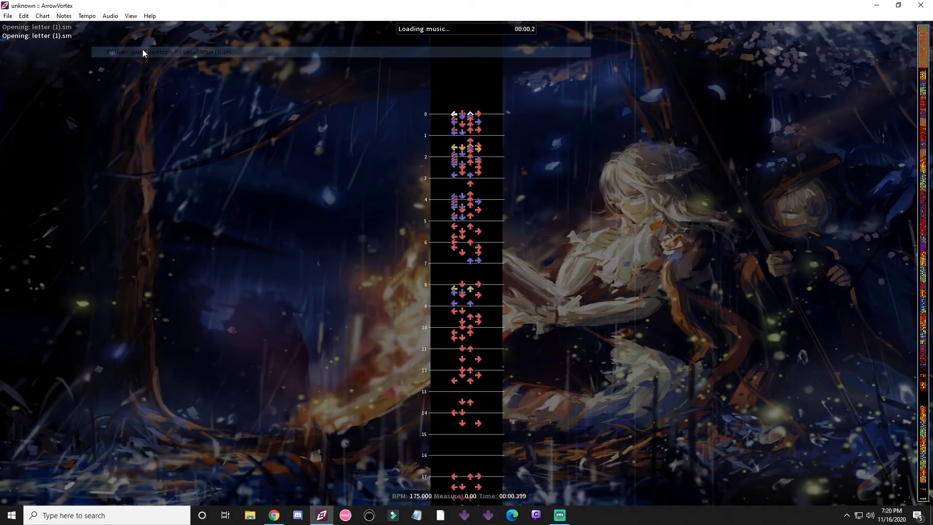
- Save the chart as letter (1) with the StepMania .sm file type
click(8, 16)
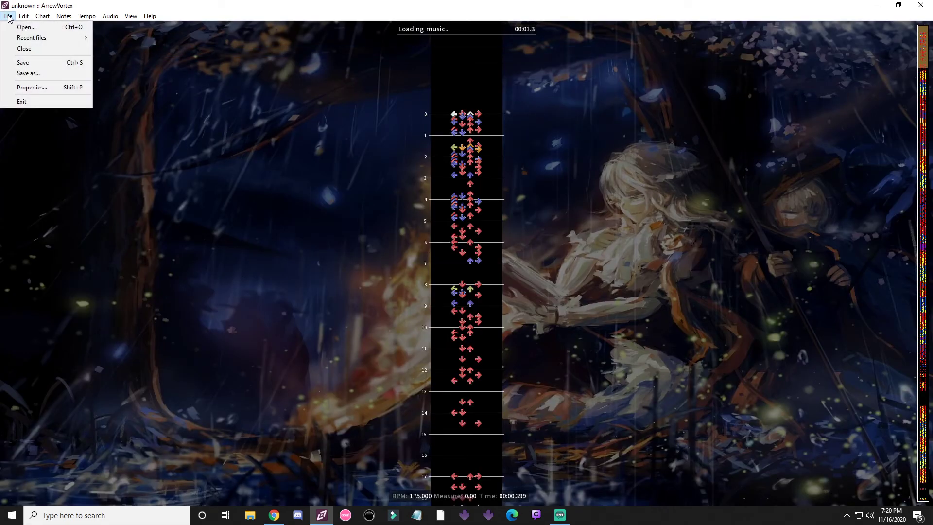
click(45, 72)
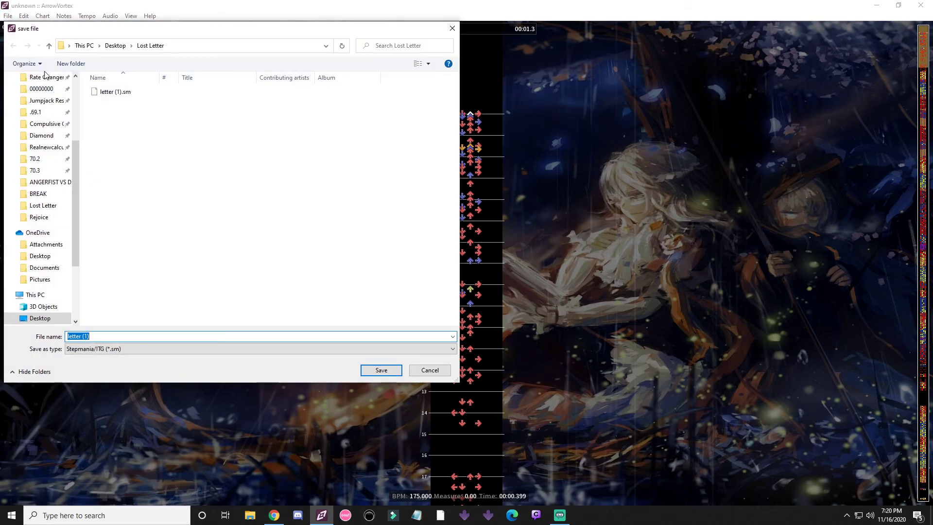
click(114, 349)
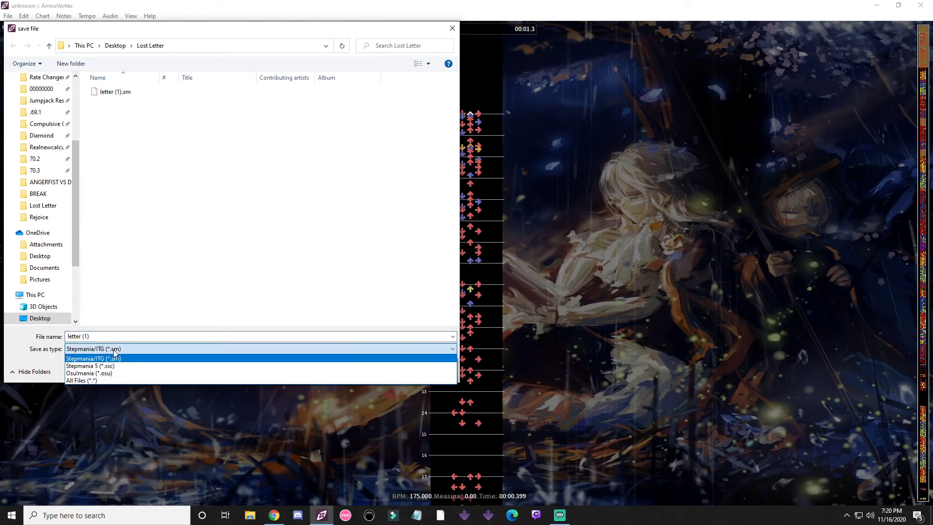
click(111, 377)
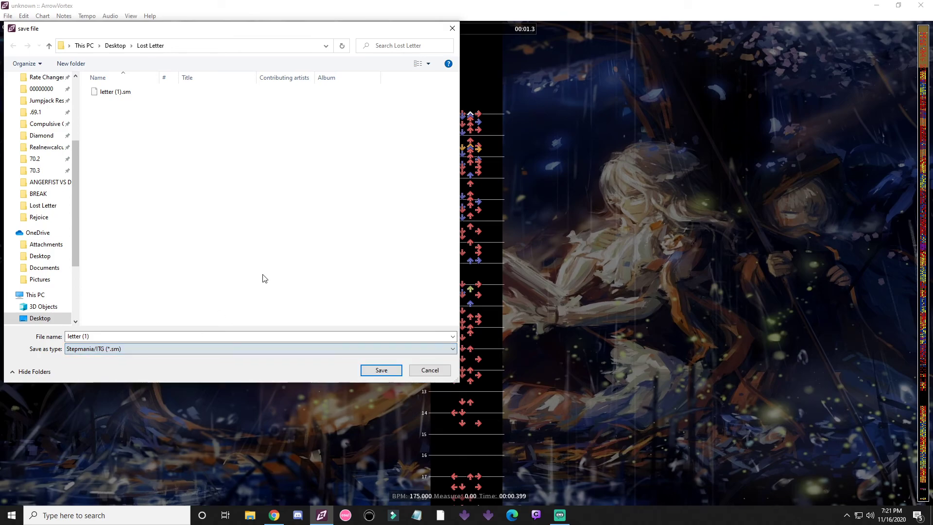
click(382, 370)
click(7, 16)
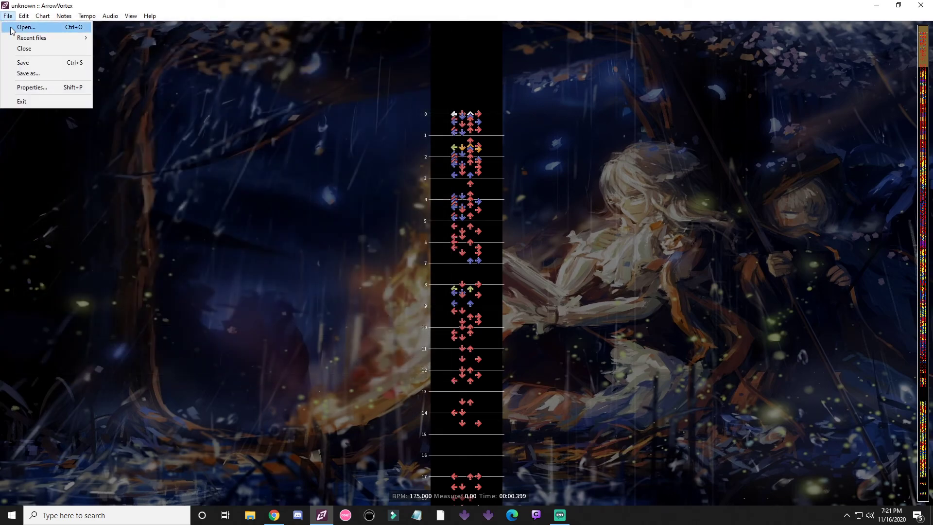
- In Simfile Properties, set the title to Last Letter and subtitle to Stamina
click(56, 90)
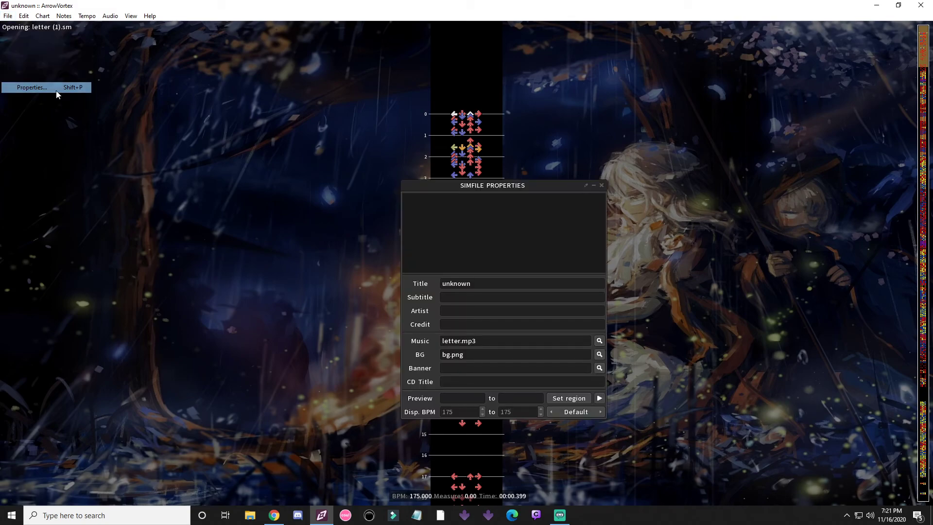
click(487, 284)
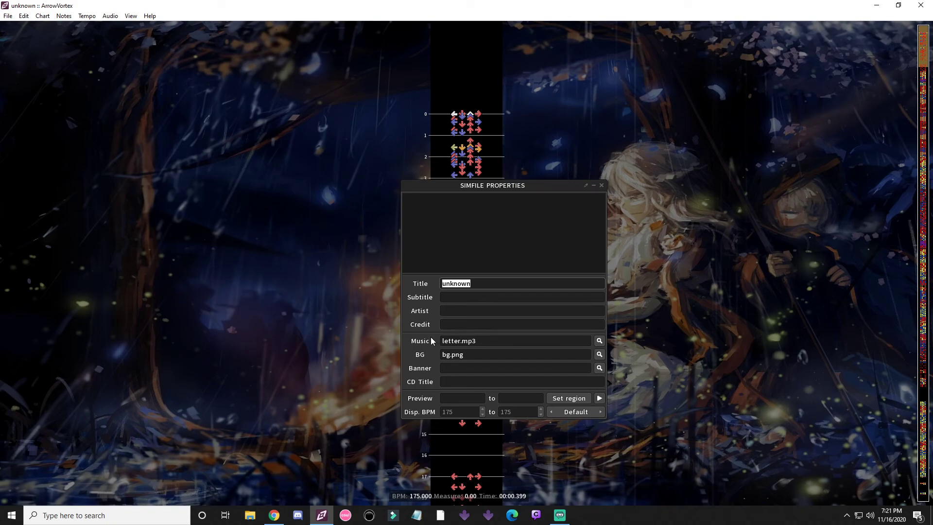
click(455, 324)
text(Last Letter)
click(505, 296)
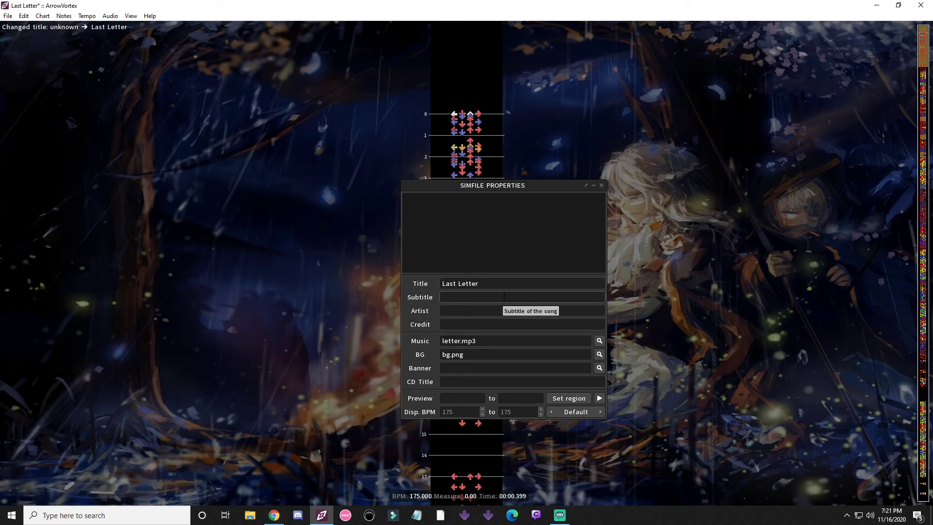
text(Stamina)
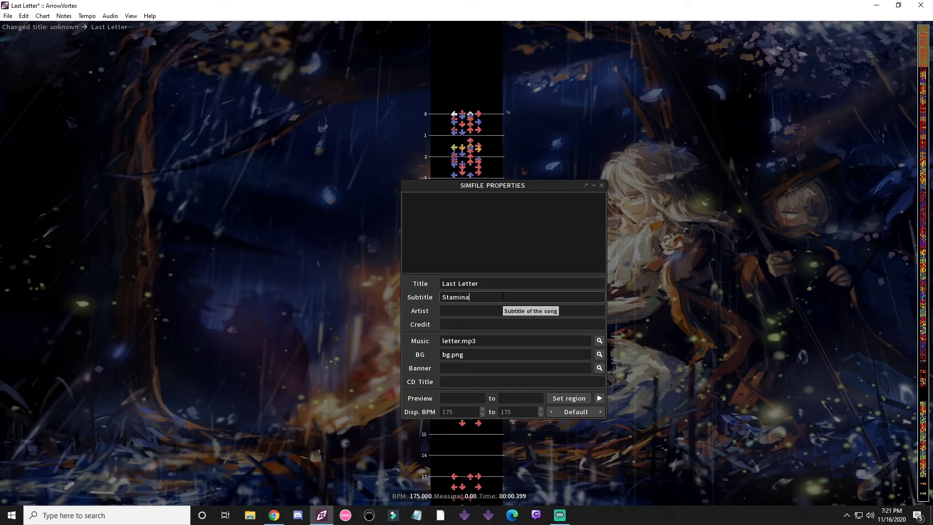
- Enter the song artist's name and the simfile author credit
click(487, 311)
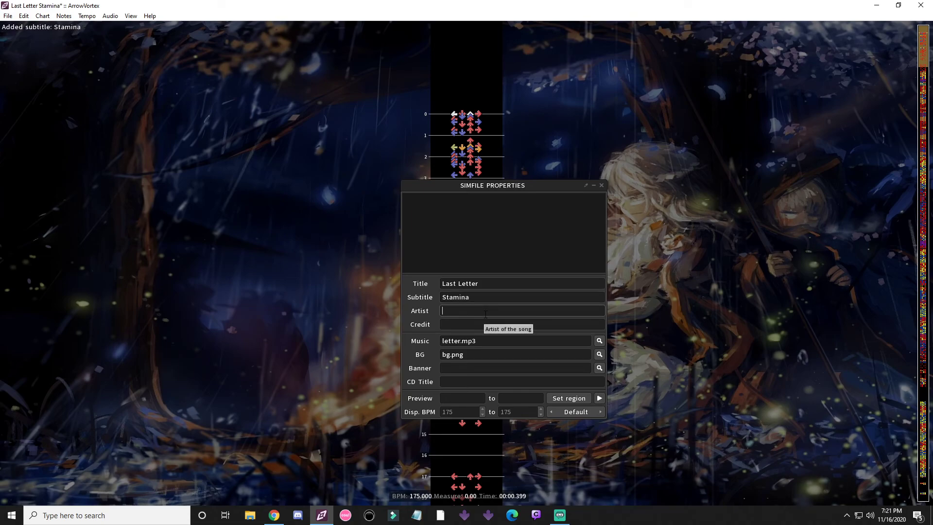
text(Rosa)
key(BackSpace)
key(BackSpace)
key(BackSpace)
key(BackSpace)
text(Pratanallis)
click(465, 324)
text(Tachyon)
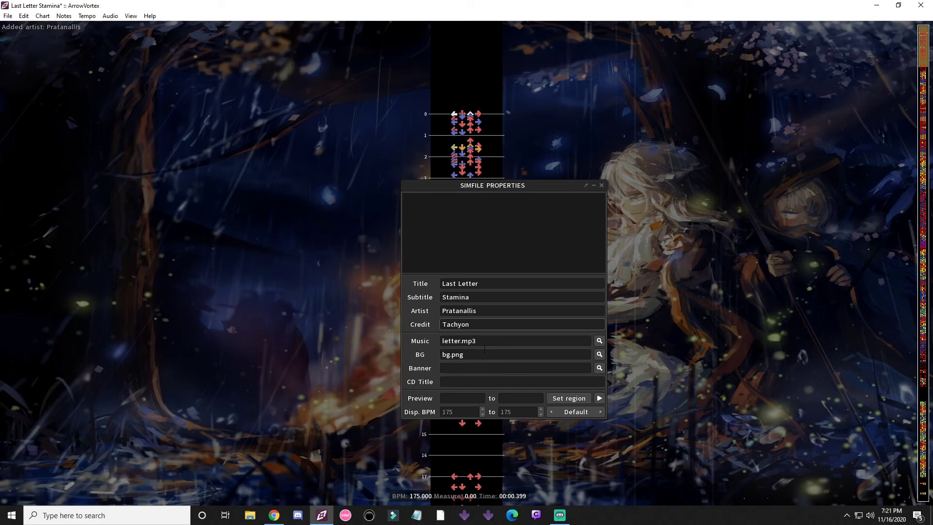
click(483, 339)
- Check the letter.mp3, bg.png, banner and CD title fields, then close the properties panel
drag(483, 339, 443, 341)
click(461, 341)
double_click(461, 340)
click(461, 341)
double_click(462, 341)
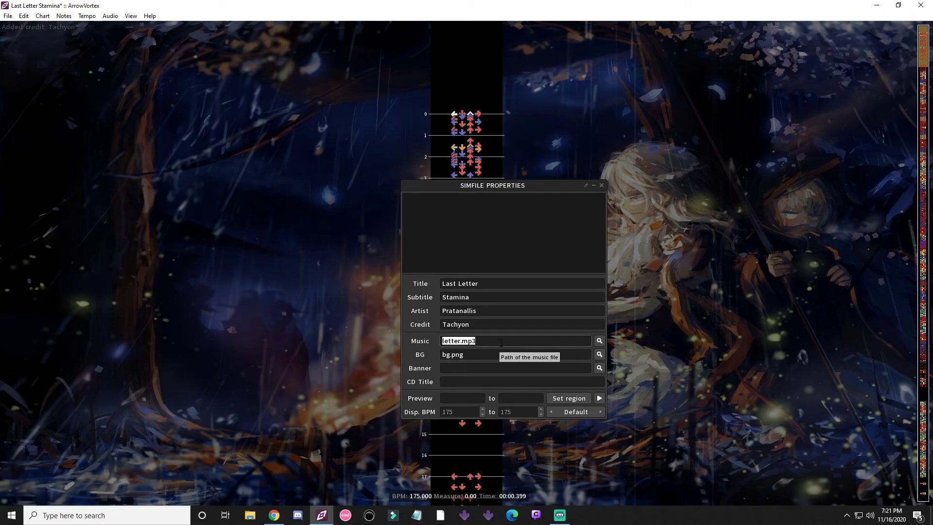
double_click(494, 354)
click(452, 370)
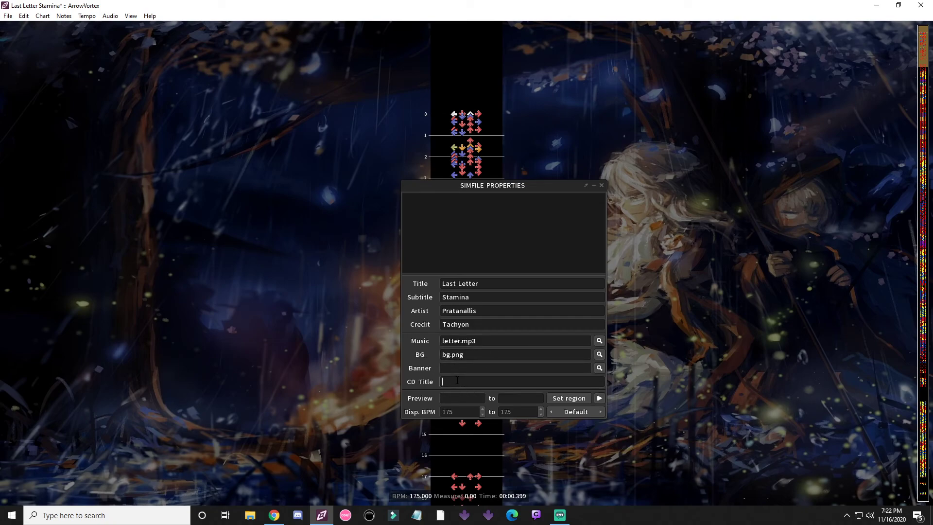
click(454, 379)
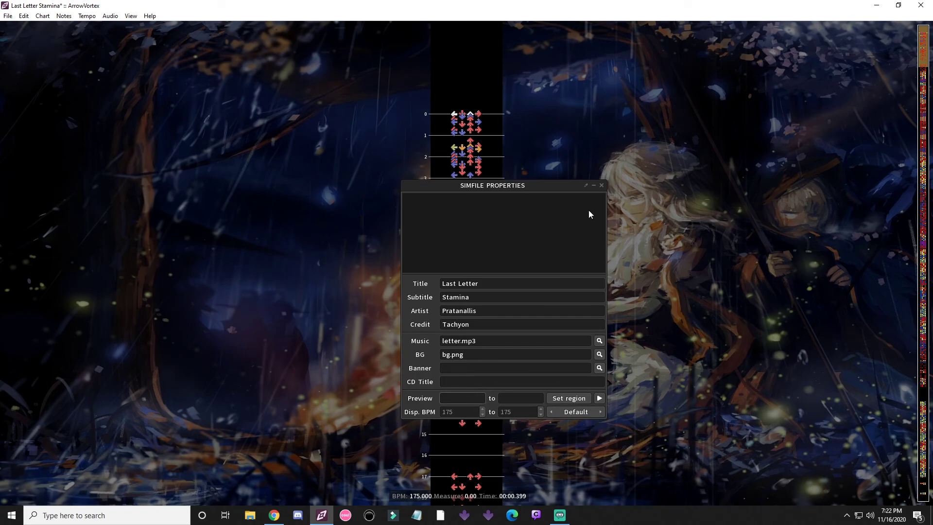
click(602, 185)
click(8, 16)
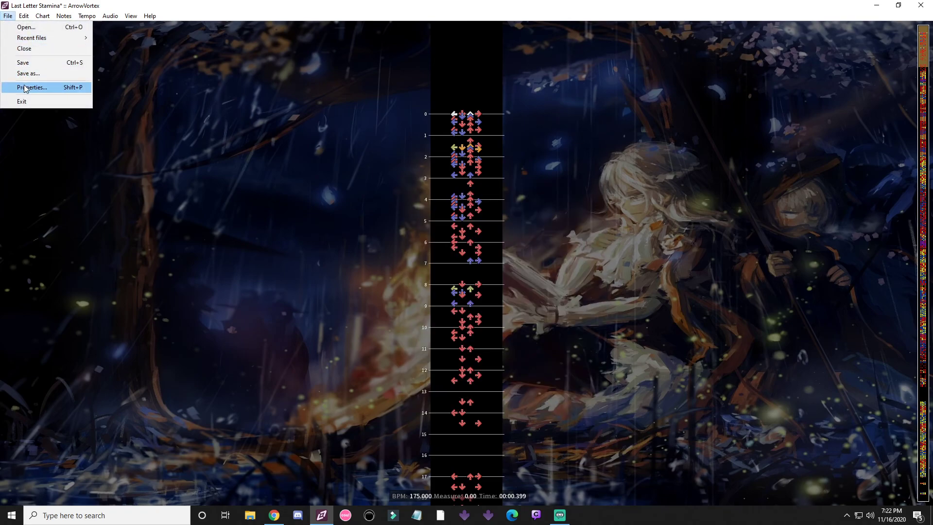
click(26, 102)
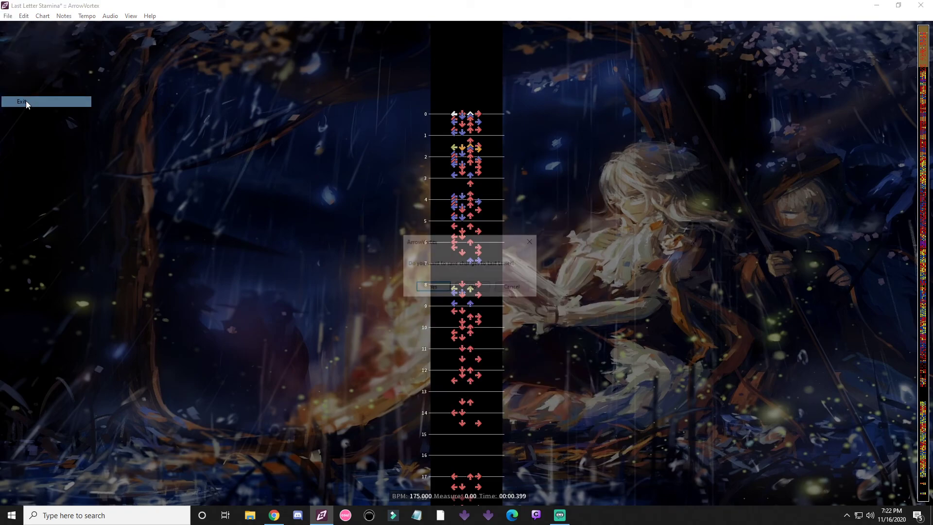
click(514, 288)
click(8, 15)
mouse_move(21, 21)
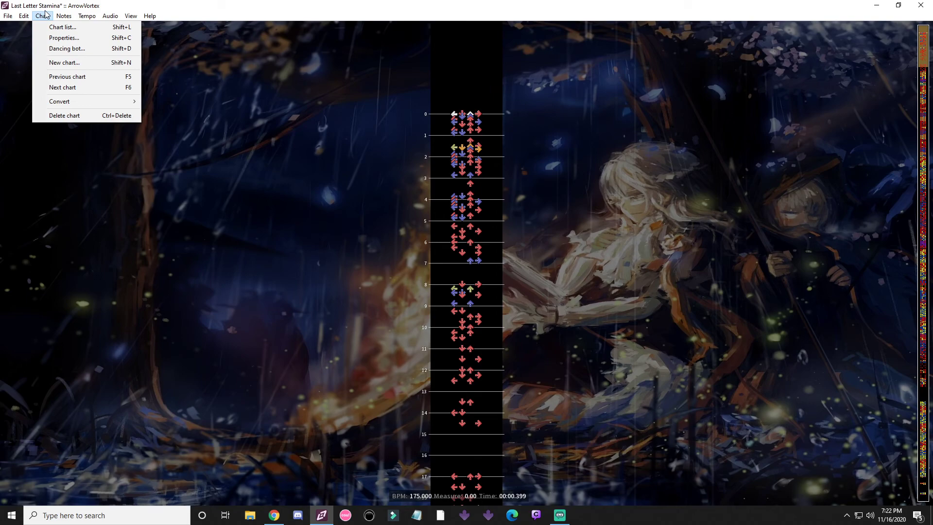
- Show the chart list and review, then close, the Beginner chart's properties
click(54, 29)
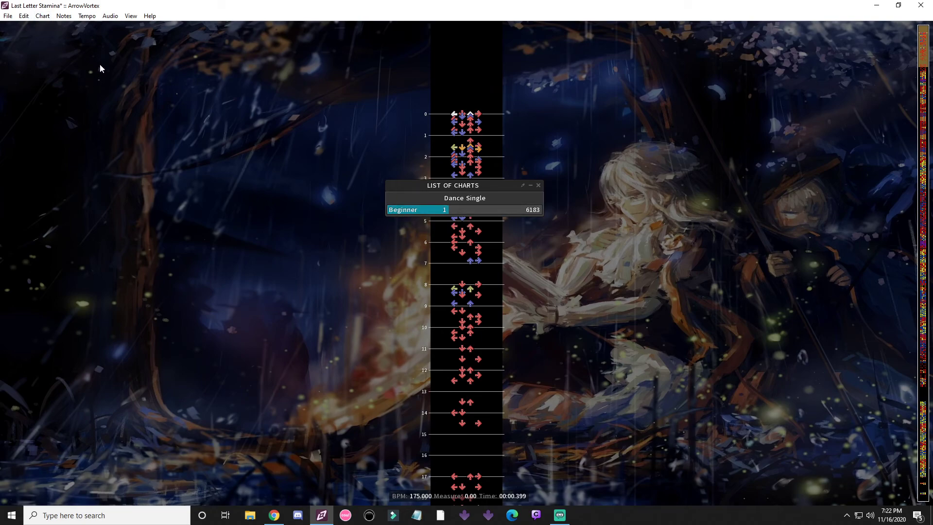
click(42, 16)
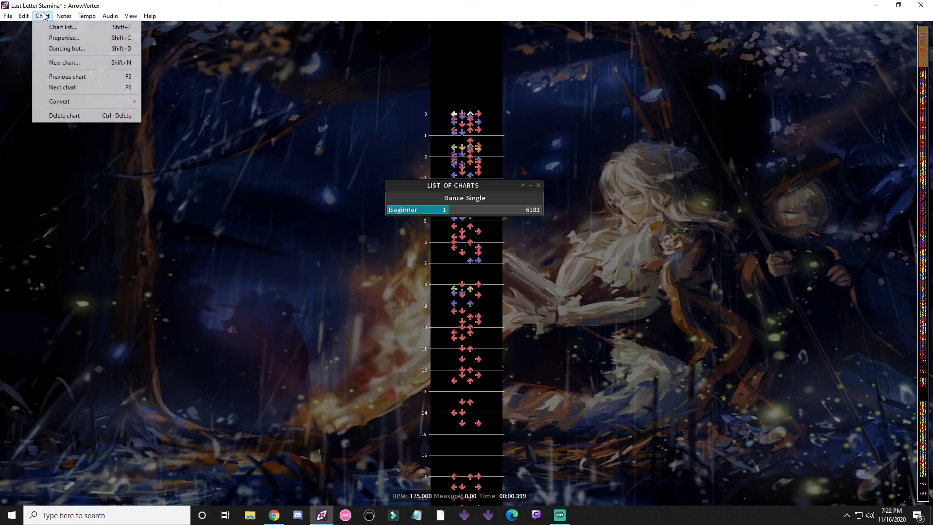
click(49, 39)
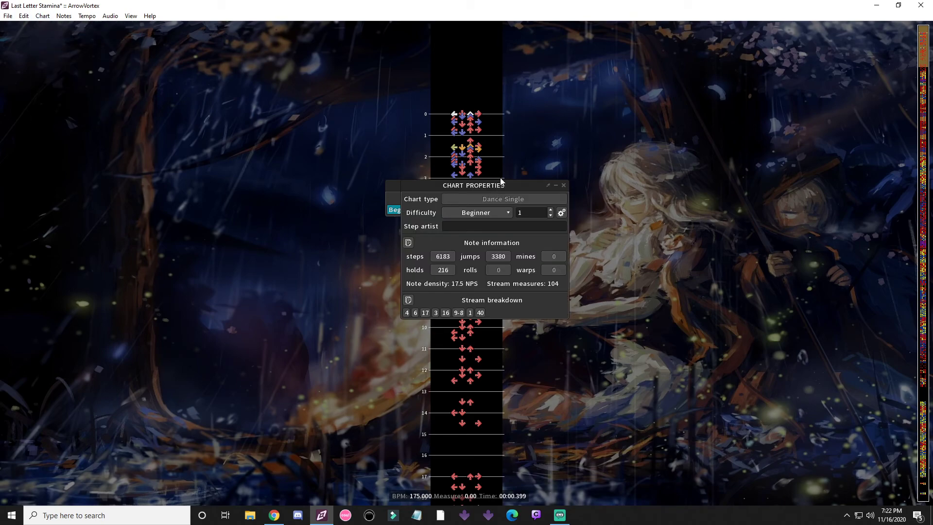
drag(499, 189, 624, 139)
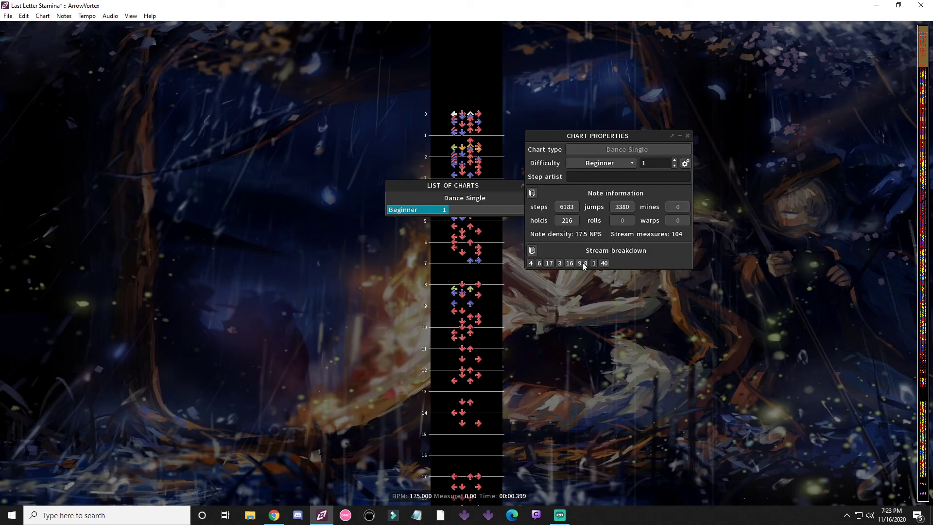
click(687, 136)
click(60, 16)
mouse_move(42, 15)
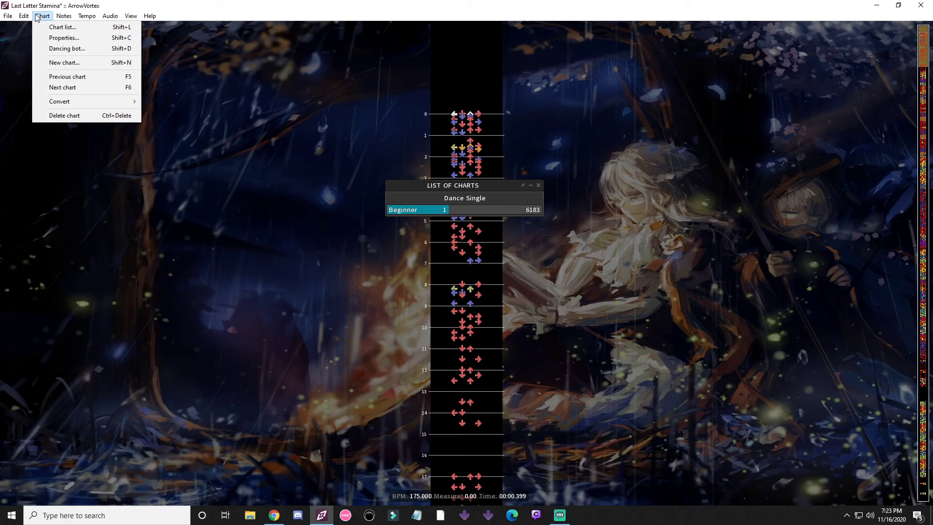
- Preview the chart with the Dancing bot, then close it
click(56, 49)
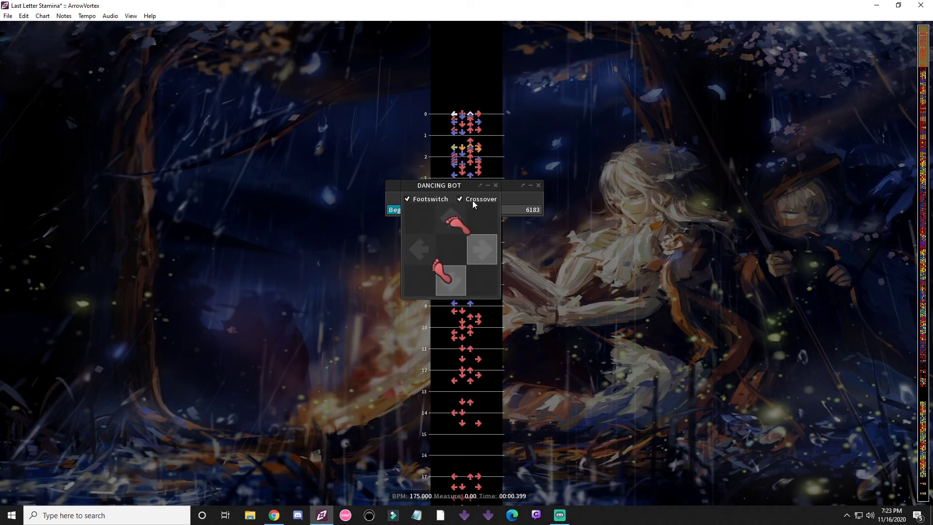
click(496, 187)
click(44, 16)
click(51, 15)
- Create a new Dance Single Beginner chart, entering the step artist's name
click(48, 16)
click(48, 68)
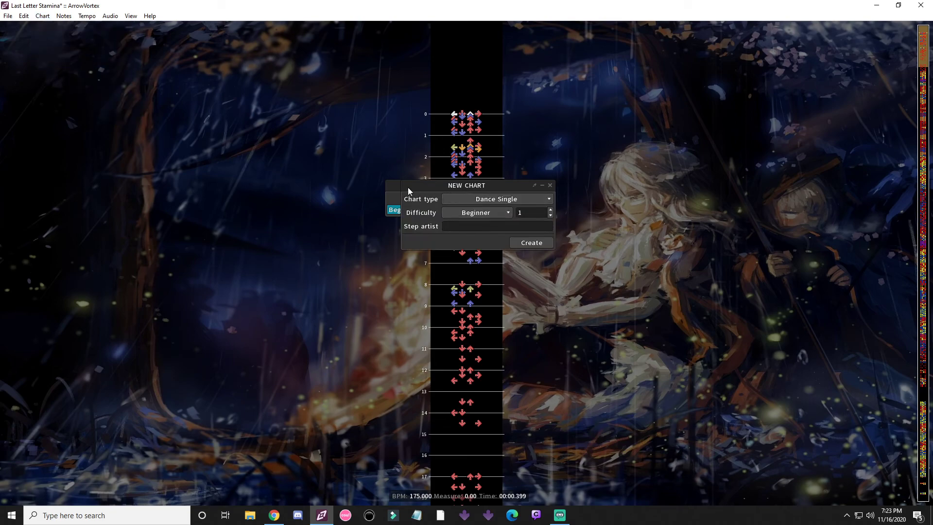
drag(404, 187, 350, 187)
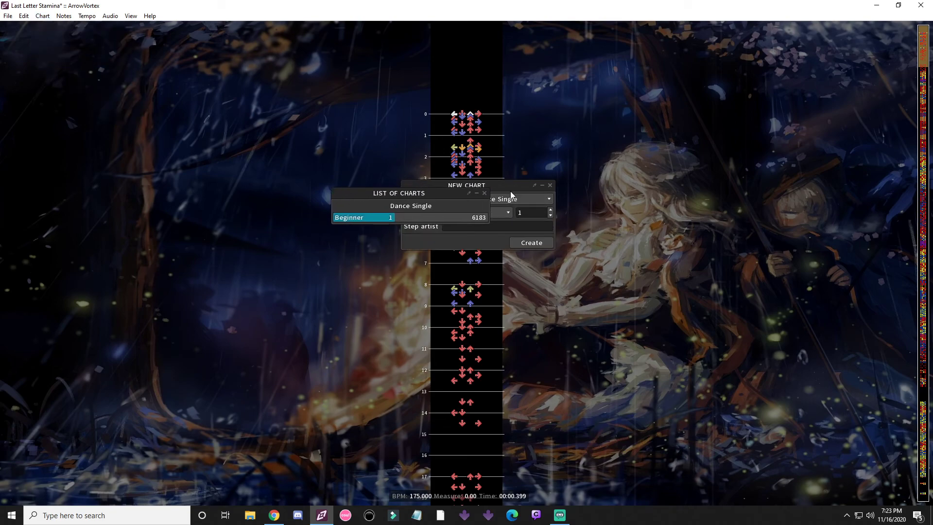
click(484, 193)
click(480, 232)
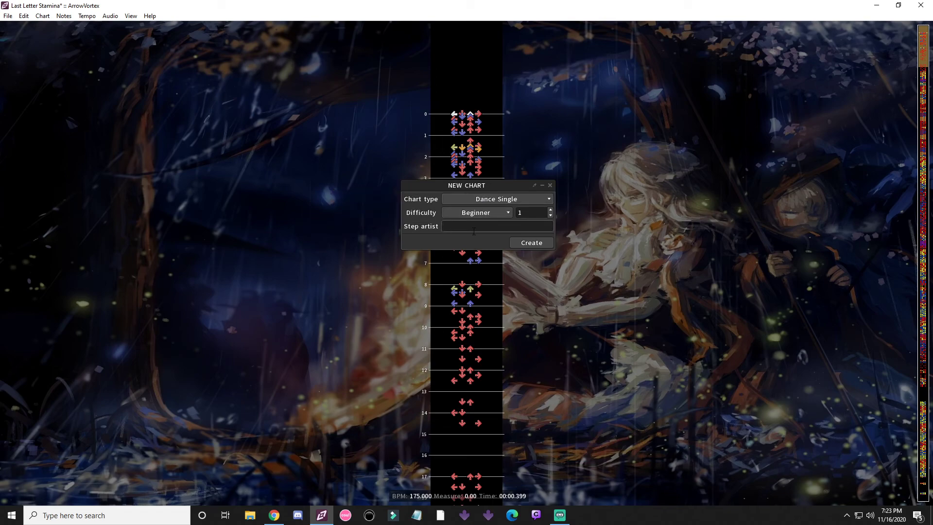
text(T)
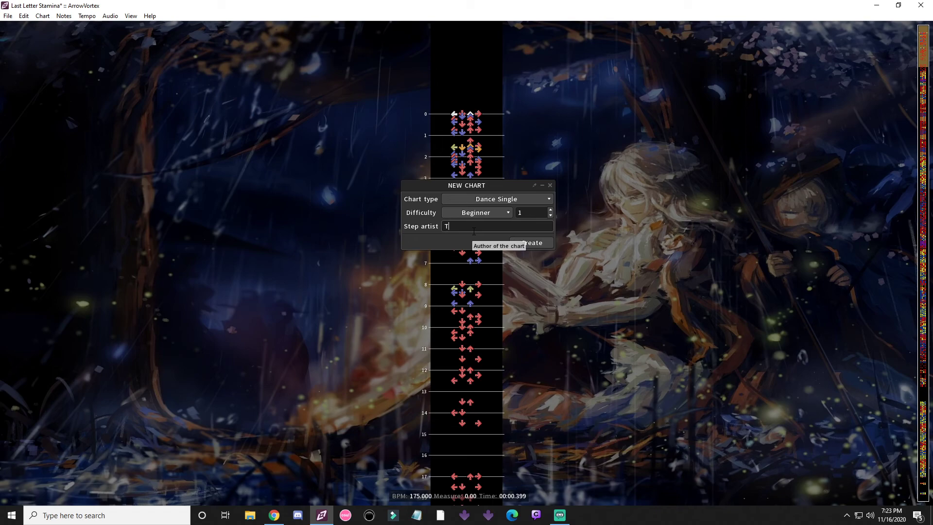
text(achyon)
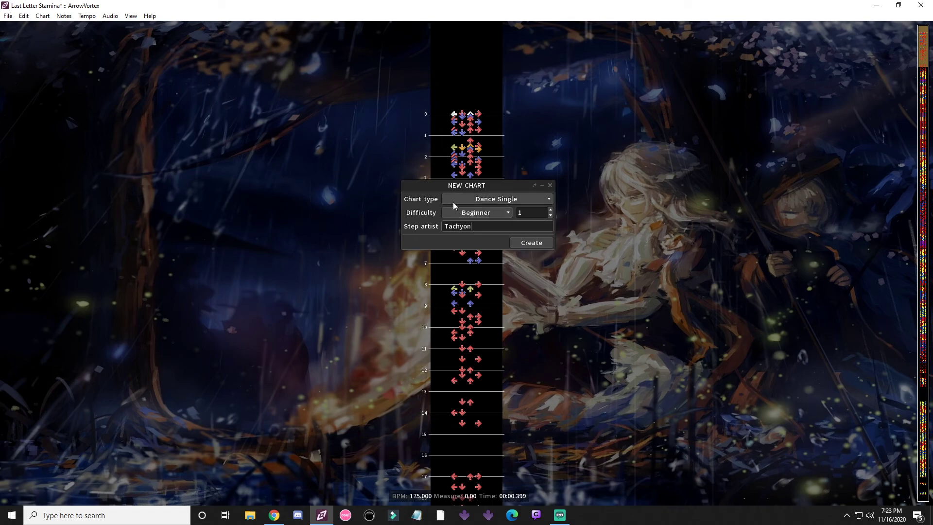
click(520, 242)
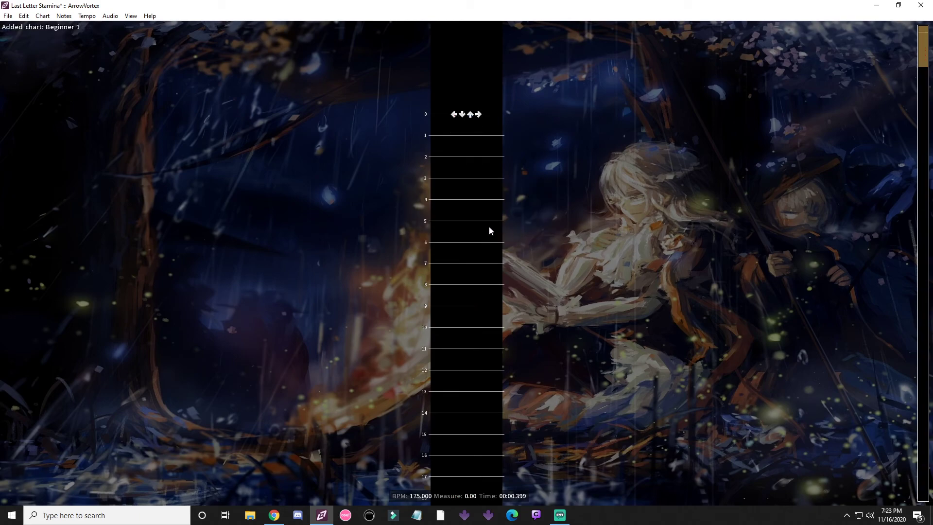
- Zoom in, enable Reverse scroll, and start playback of the empty chart
scroll(489, 226, up, 3)
click(130, 16)
click(161, 84)
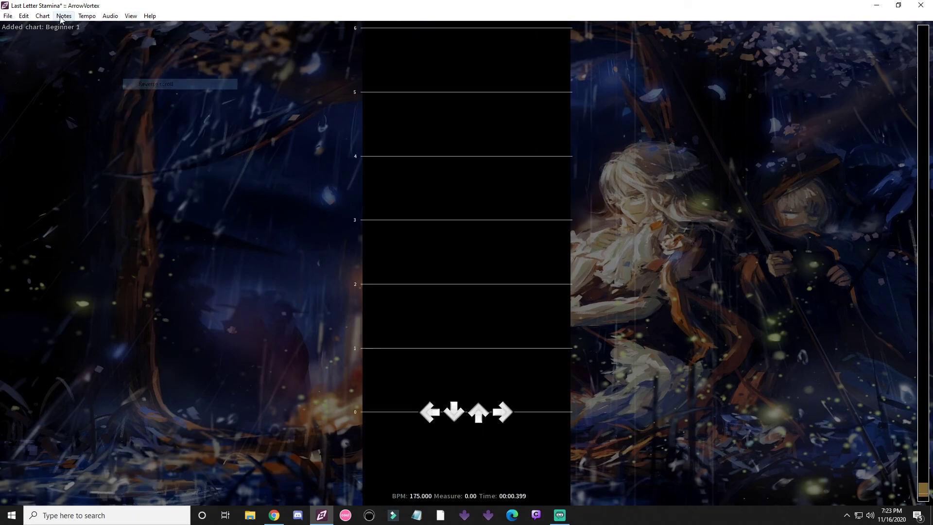
scroll(474, 433, up, 3)
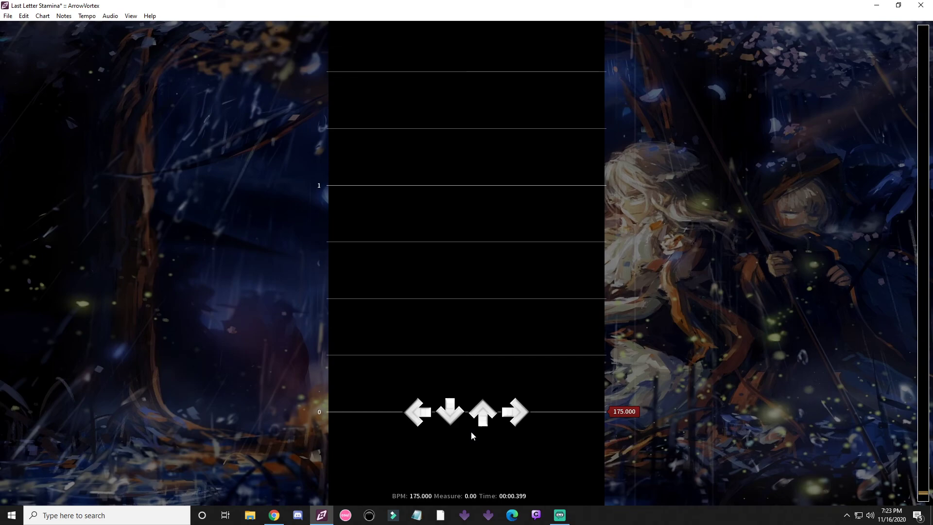
scroll(461, 432, up, 1)
key(space)
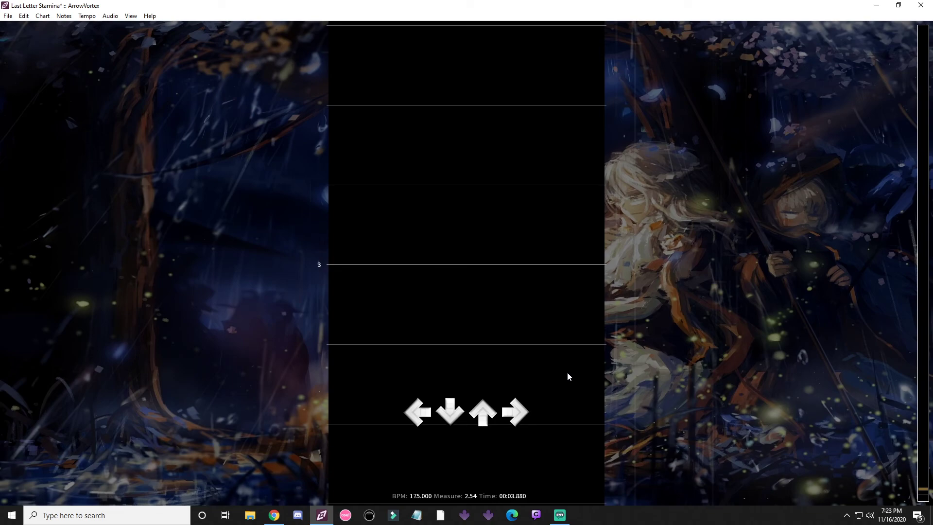
- Cycle the note snap through 8th, 4th and 20th up to 32nd
key(Right)
key(Right)
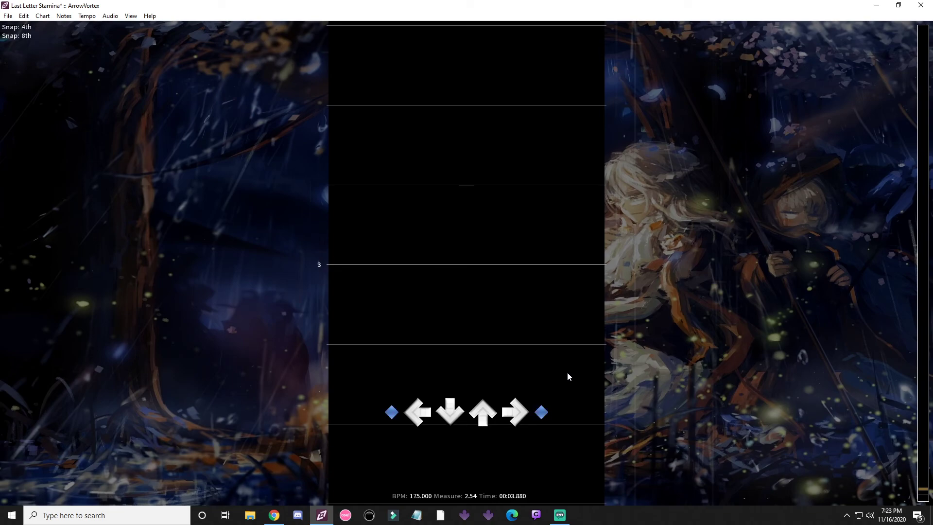
key(Left)
key(Right)
key(Right)
key(Right)
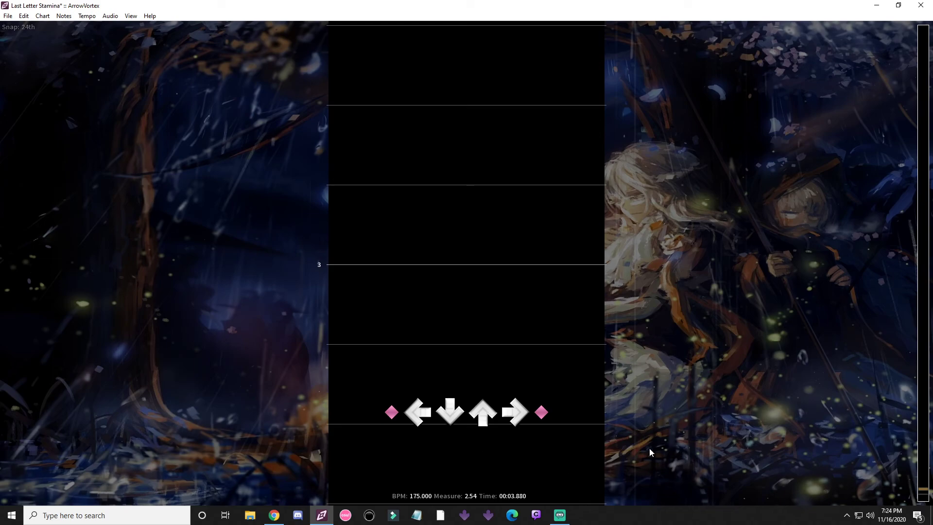
key(Right)
- Change the note snap from 64ths to 12ths
key(Right)
key(Right)
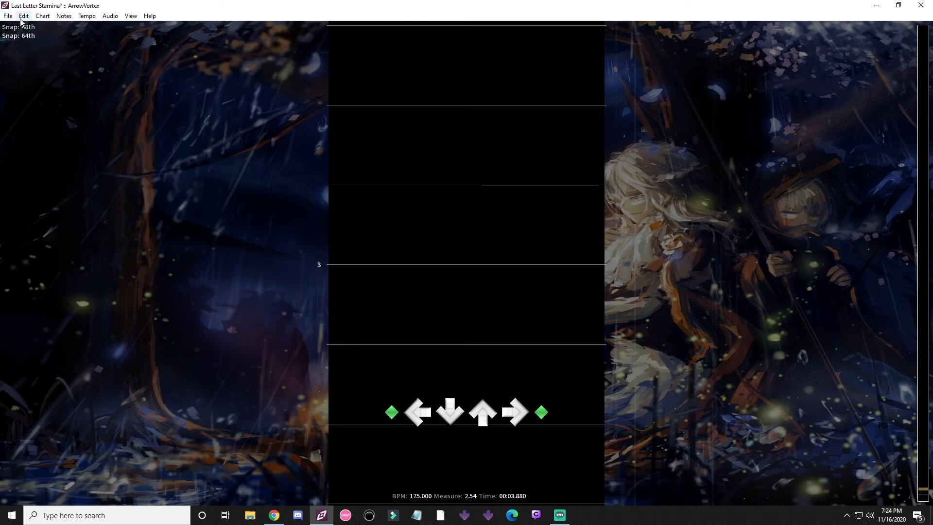
key(Right)
key(Right)
key(Left)
key(Left)
key(Left)
key(Left)
key(Left)
key(Left)
key(Left)
key(Left)
key(Down)
key(Down)
key(Down)
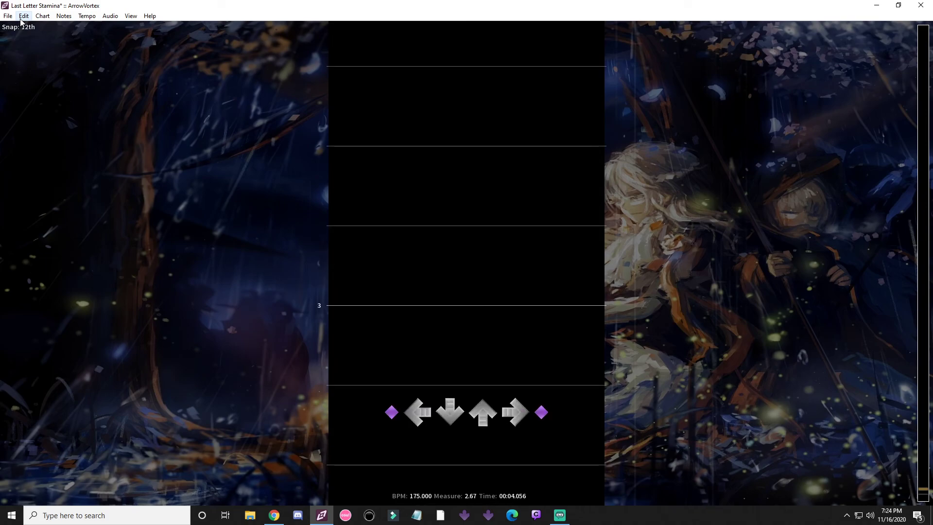
- Place a zigzag run of 13 left, down, up and right steps at 12th spacing
key(1)
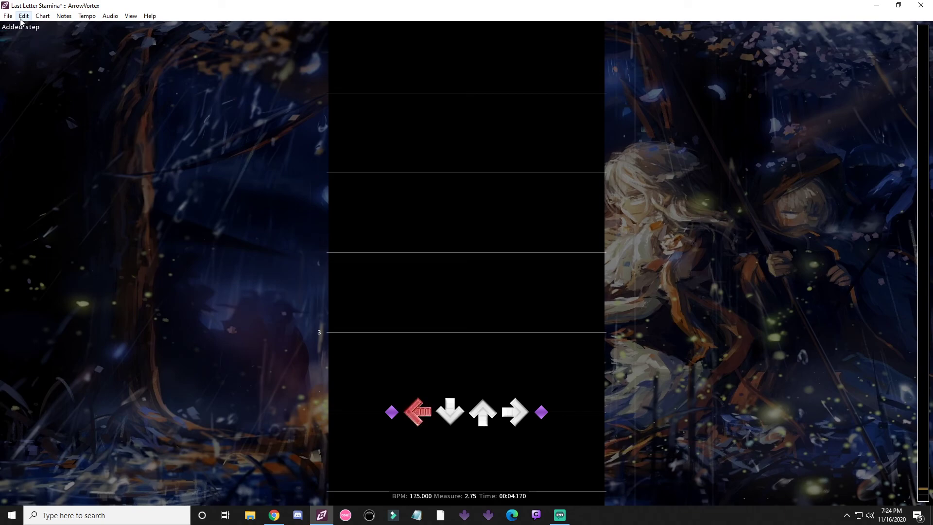
key(Down)
key(Down)
key(2)
key(Down)
key(3)
key(Down)
key(4)
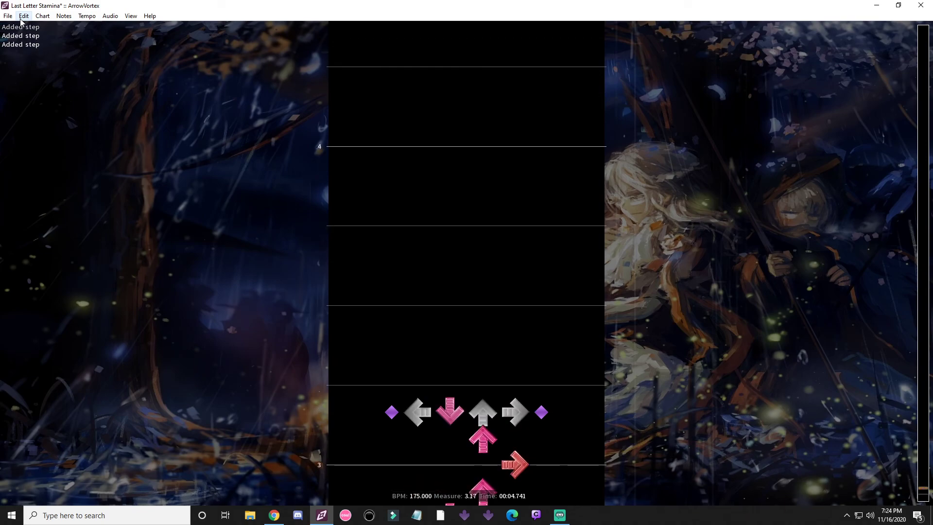
key(Down)
key(2)
key(Down)
key(3)
key(Down)
key(4)
key(Down)
key(3)
key(Down)
key(2)
key(Down)
key(1)
key(Down)
- Box-select all 13 placed steps, then clear the selection
scroll(133, 165, up, 7)
drag(313, 203, 630, 415)
scroll(583, 389, up, 2)
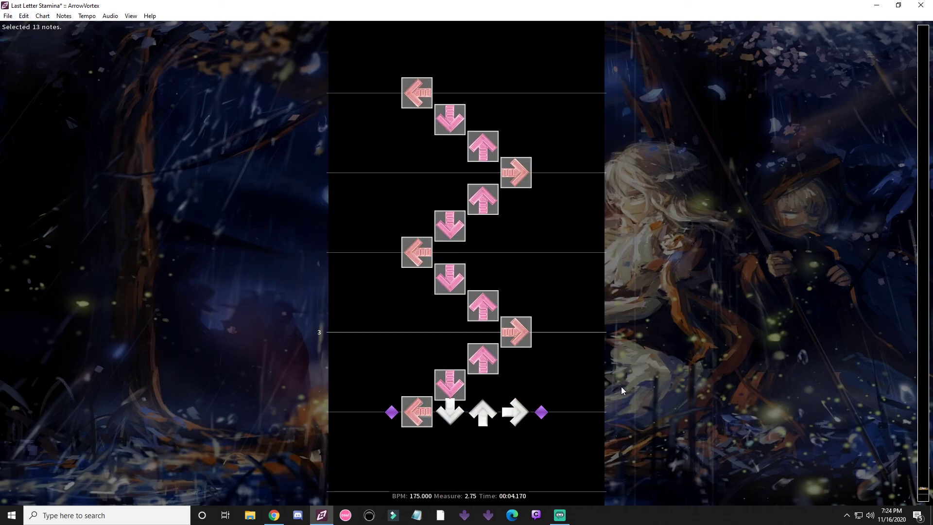
click(570, 323)
click(42, 16)
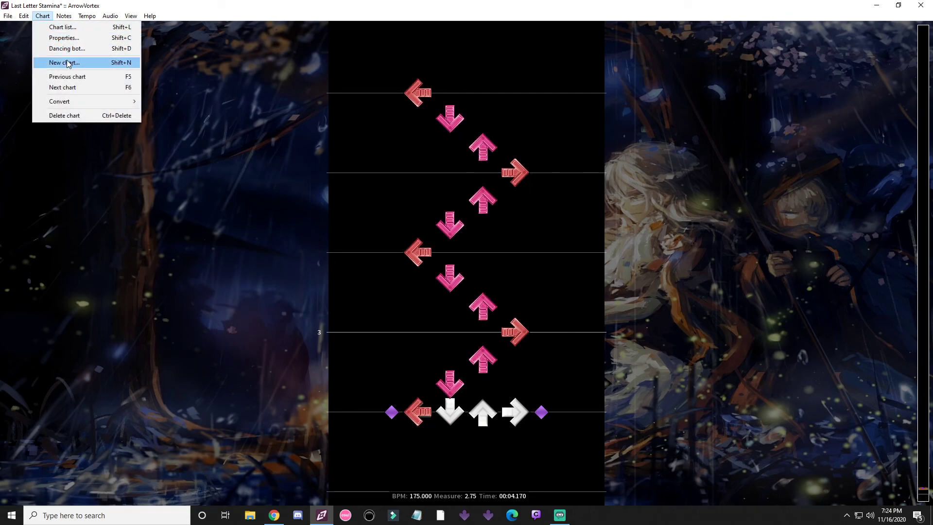
click(78, 88)
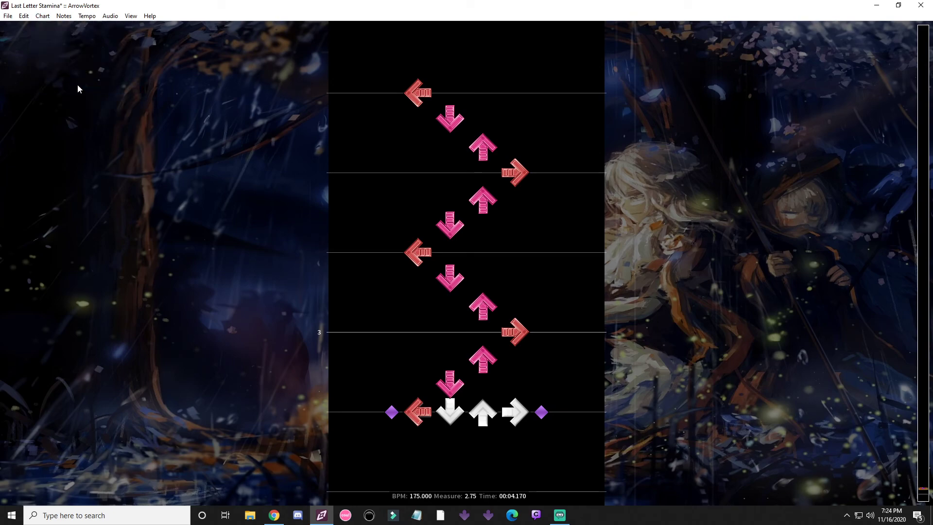
key(alt+Right)
key(alt+Right)
key(alt+Right)
key(ctrl+Right)
key(ctrl+Right)
key(ctrl+Right)
key(ctrl+Right)
key(ctrl+Right)
key(ctrl+Right)
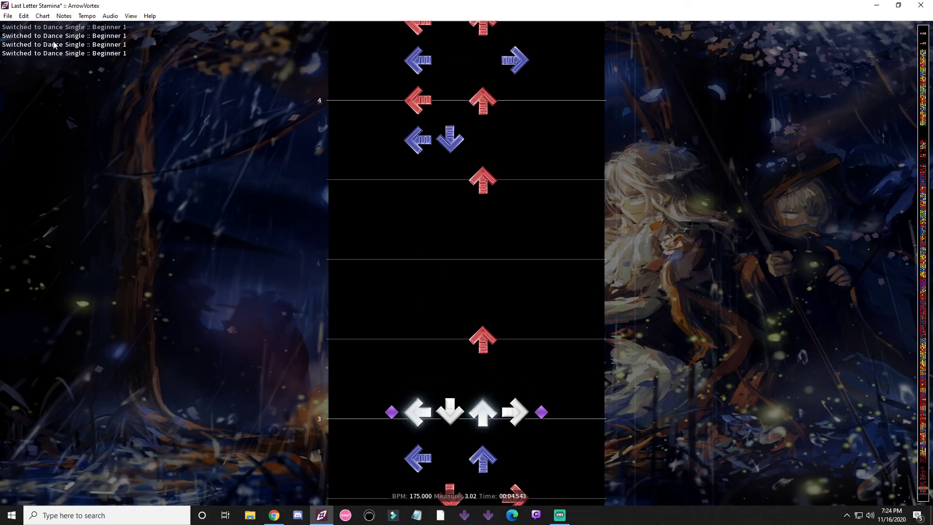
key(Page_Down)
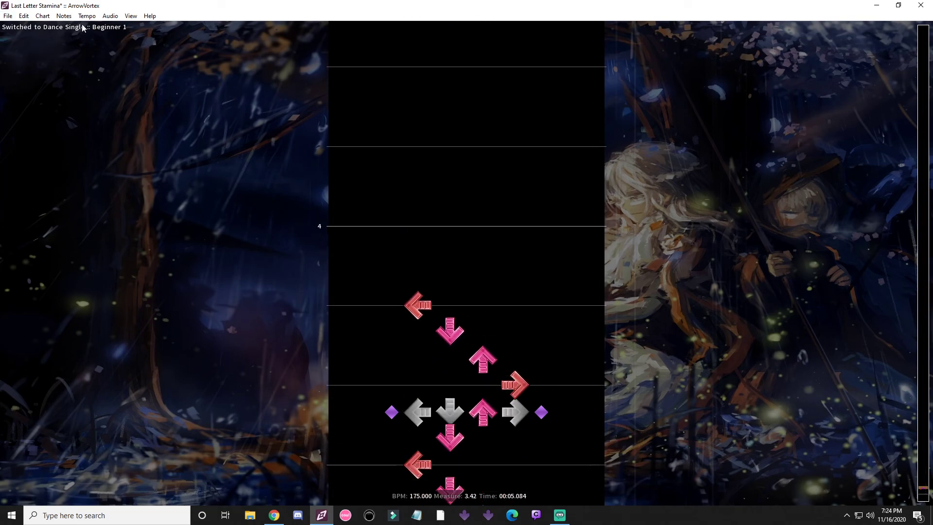
key(space)
click(46, 16)
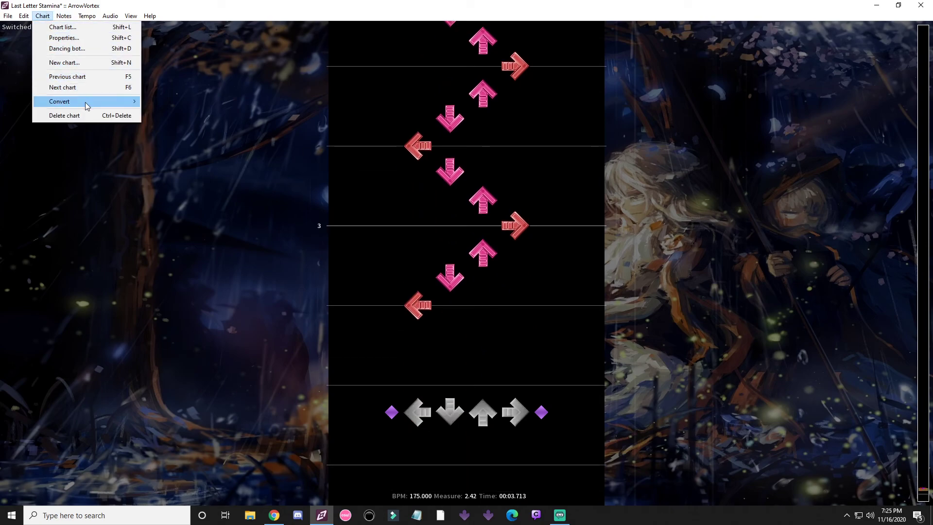
mouse_move(86, 102)
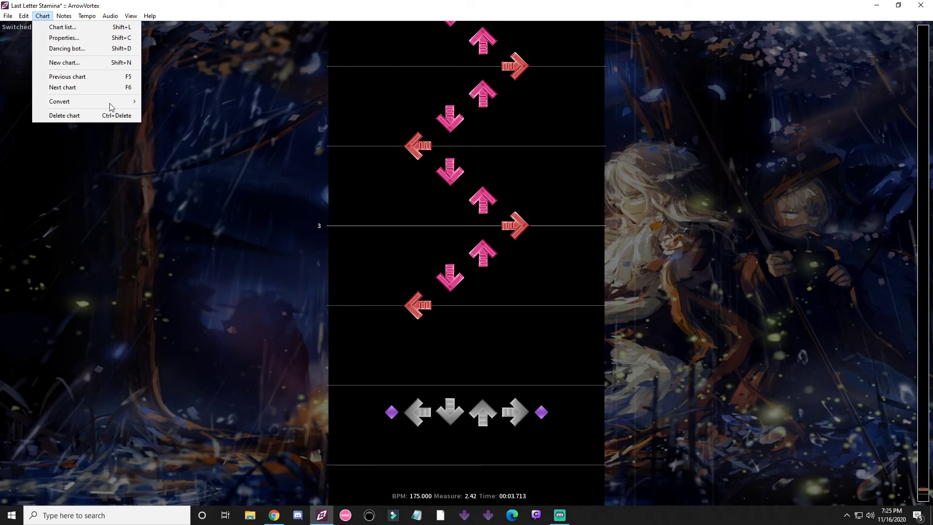
mouse_move(66, 22)
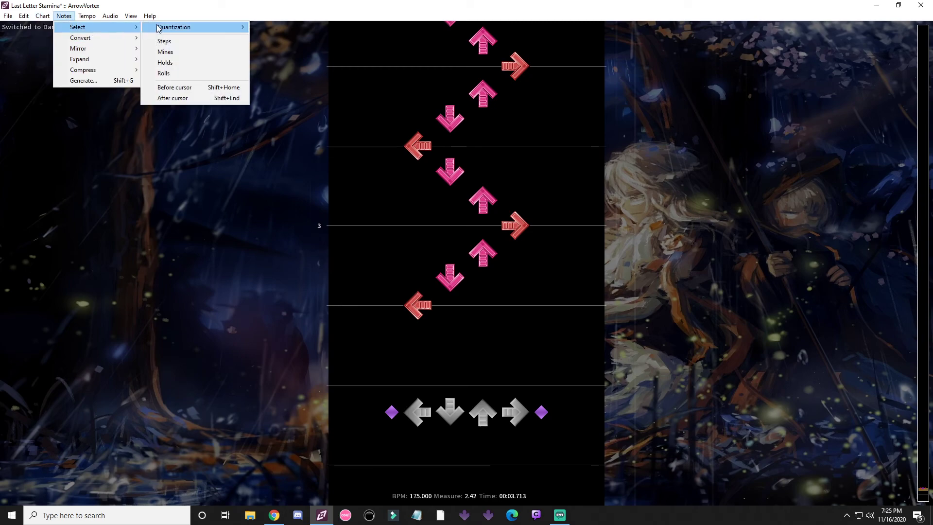
mouse_move(159, 29)
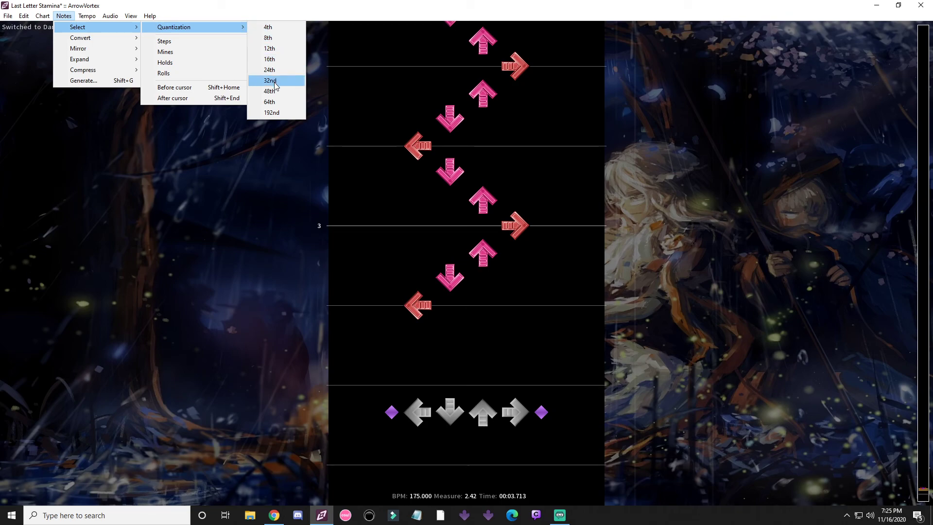
click(281, 43)
scroll(543, 274, down, 3)
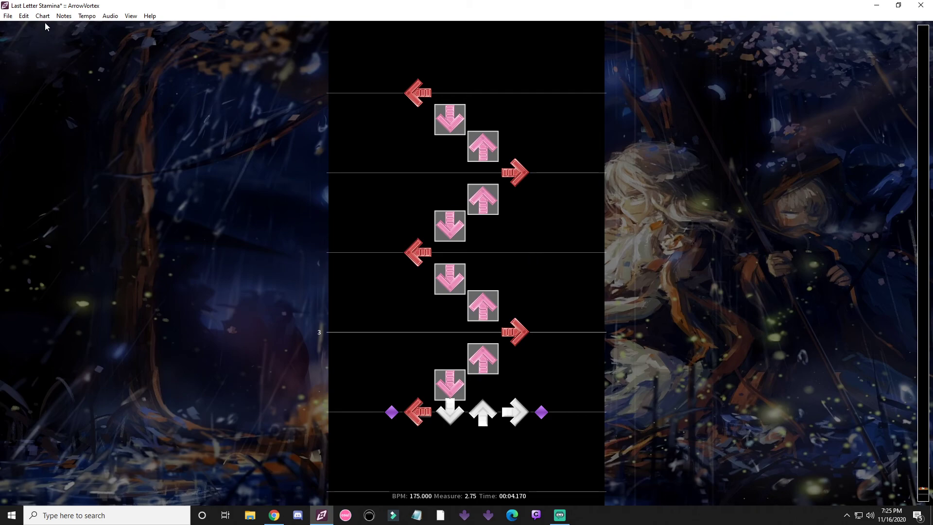
key(Delete)
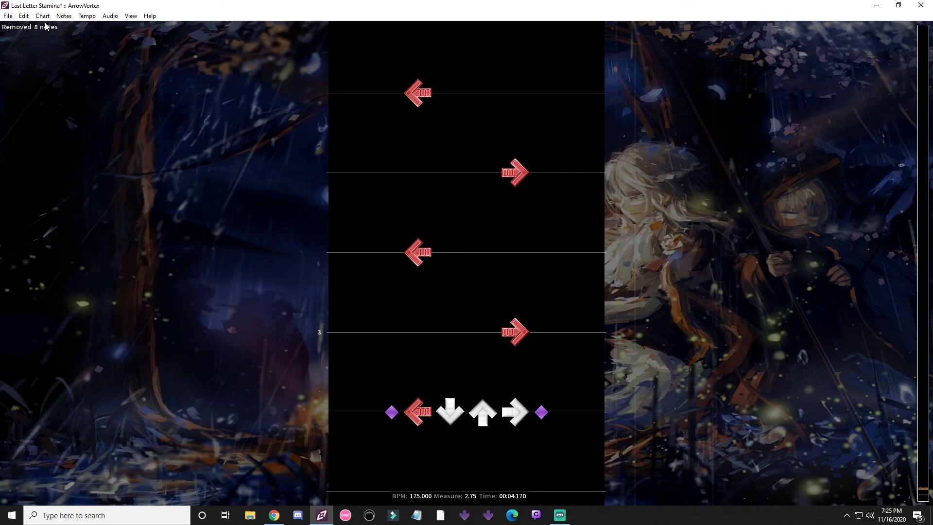
key(ctrl+z)
- Use Notes > Select to pick roll notes only, then notes after the cursor
click(64, 16)
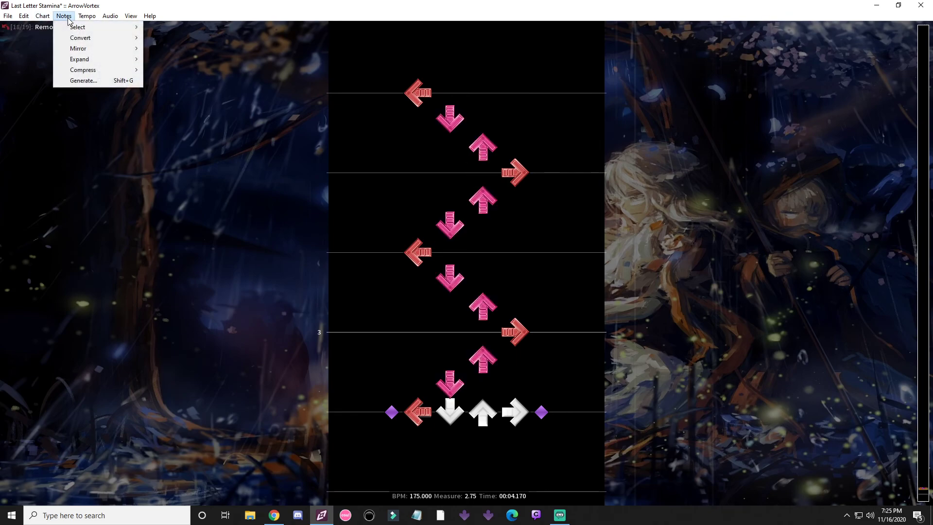
mouse_move(97, 27)
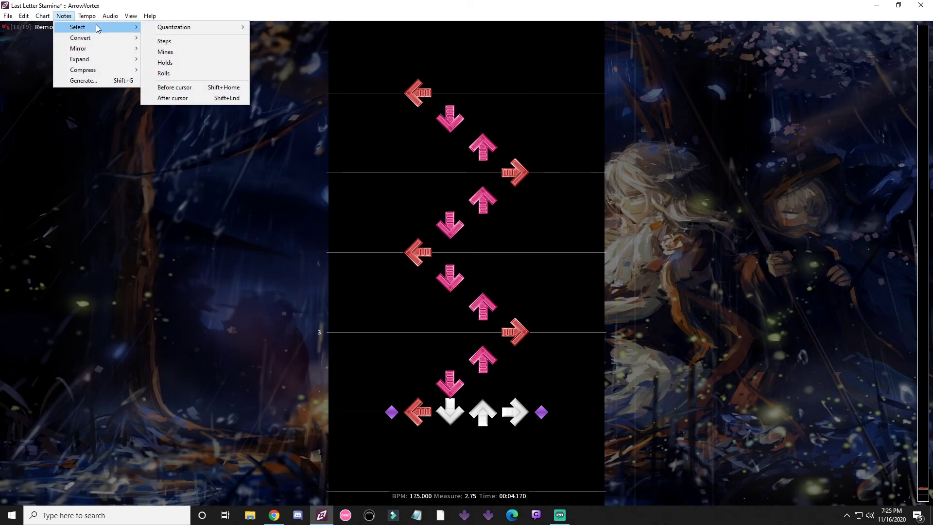
click(190, 74)
scroll(540, 208, down, 2)
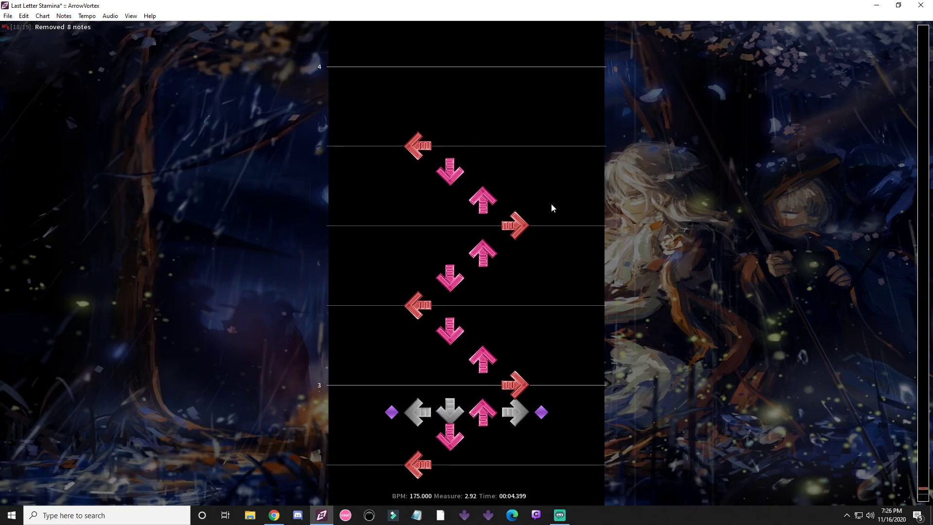
click(60, 21)
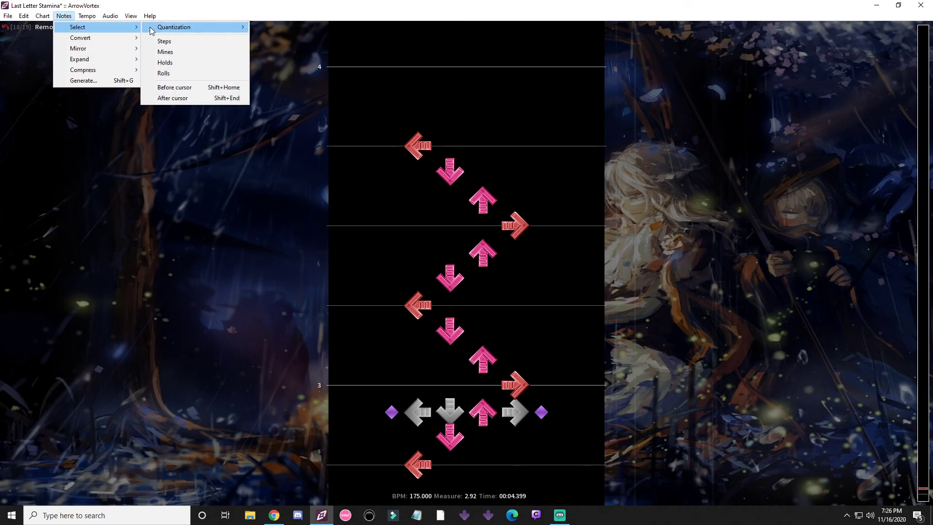
click(185, 98)
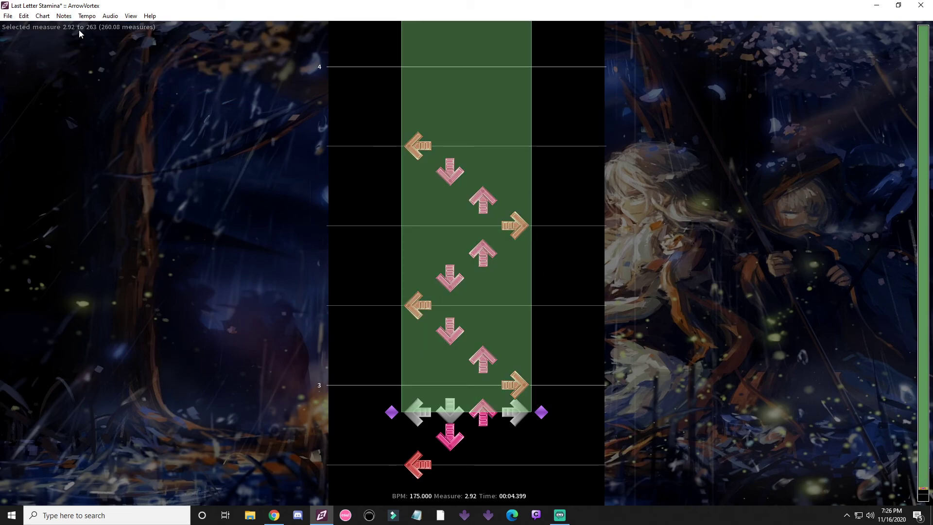
- Select all notes before the cursor via Notes > Select > Before cursor
click(64, 16)
mouse_move(45, 19)
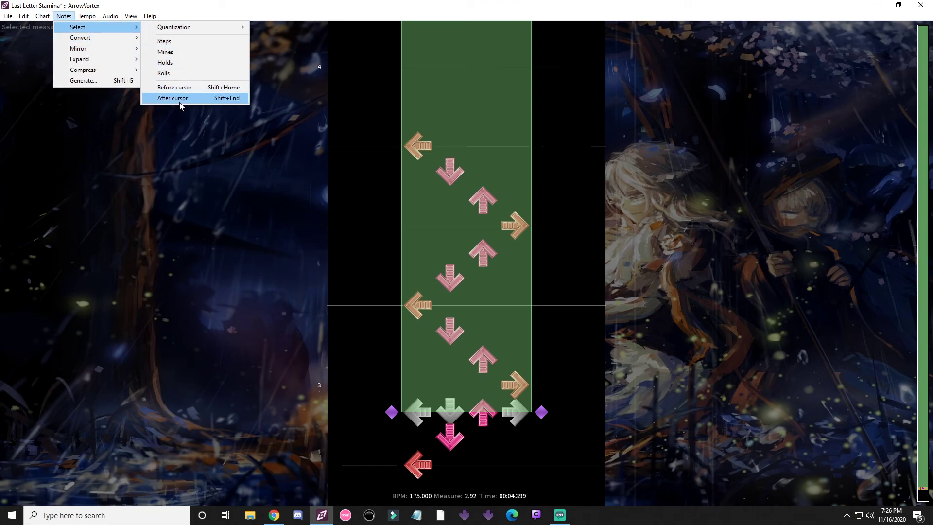
click(174, 87)
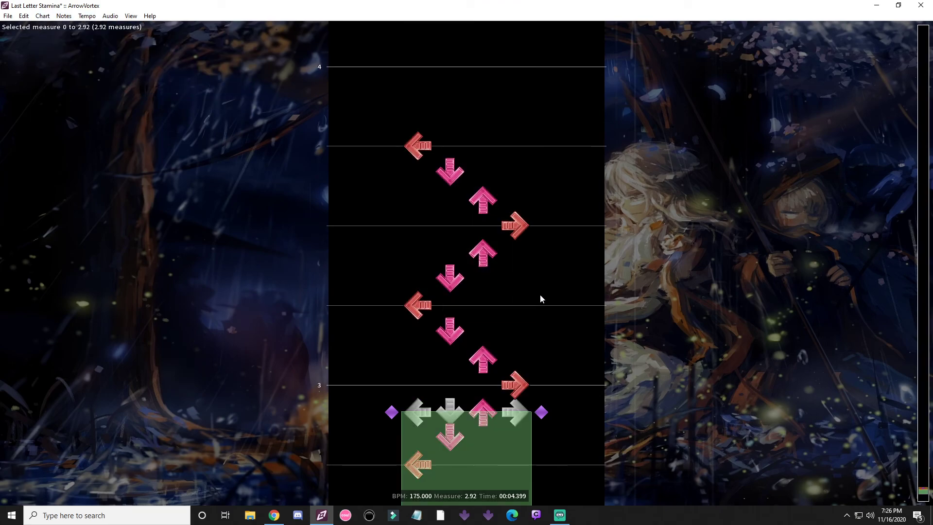
click(65, 16)
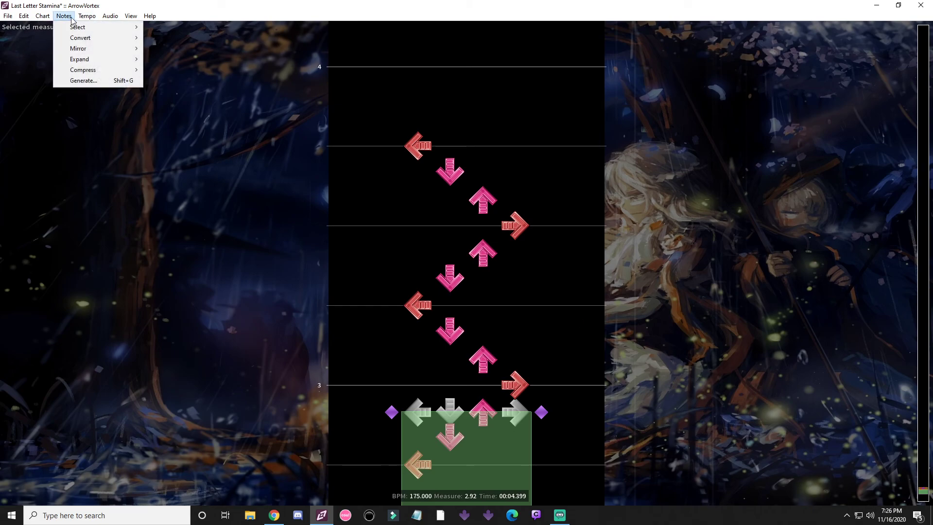
- Box-select the 12 zigzag arrows and convert them with Notes > Convert > Notes → mines
mouse_move(67, 38)
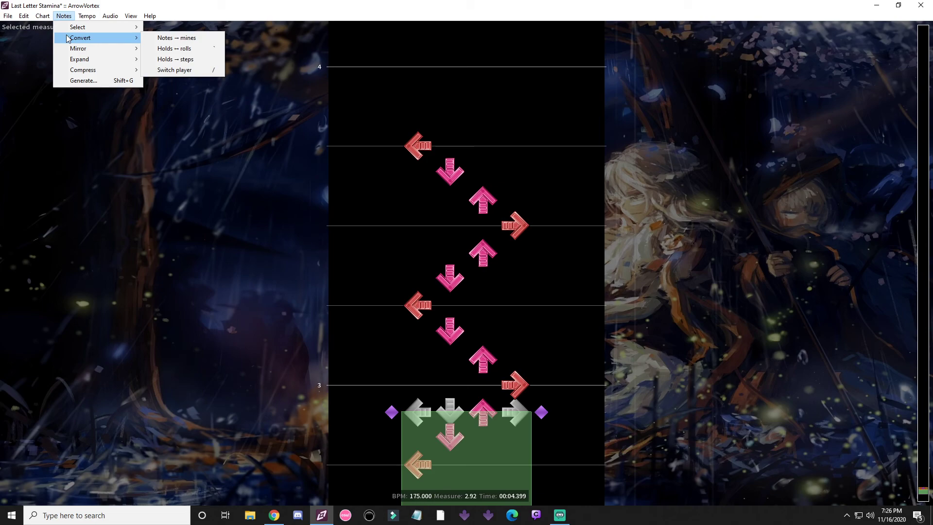
drag(75, 20, 556, 256)
drag(325, 88, 599, 454)
click(64, 16)
mouse_move(72, 37)
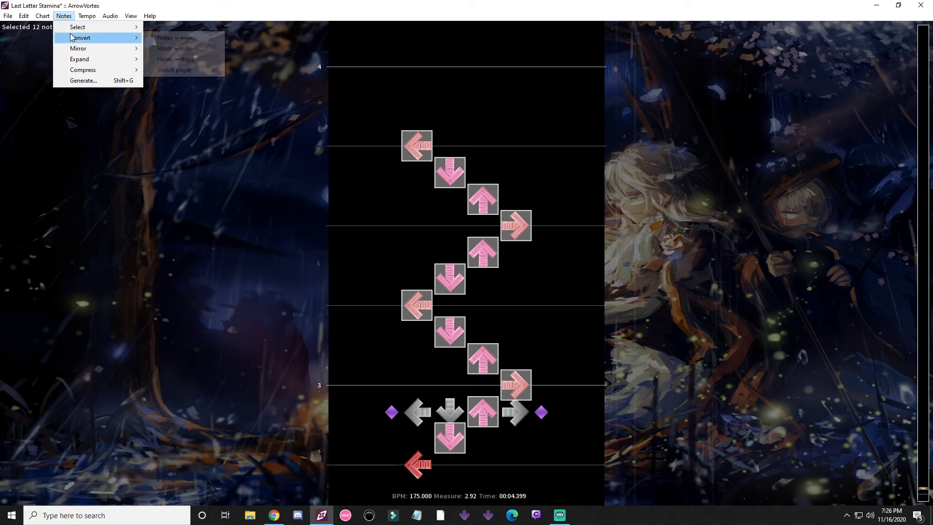
click(182, 38)
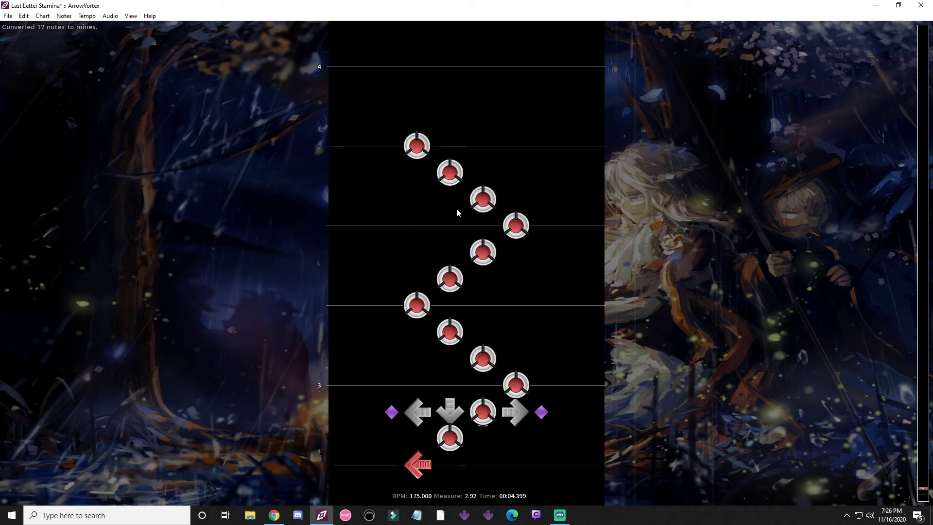
scroll(460, 238, down, 4)
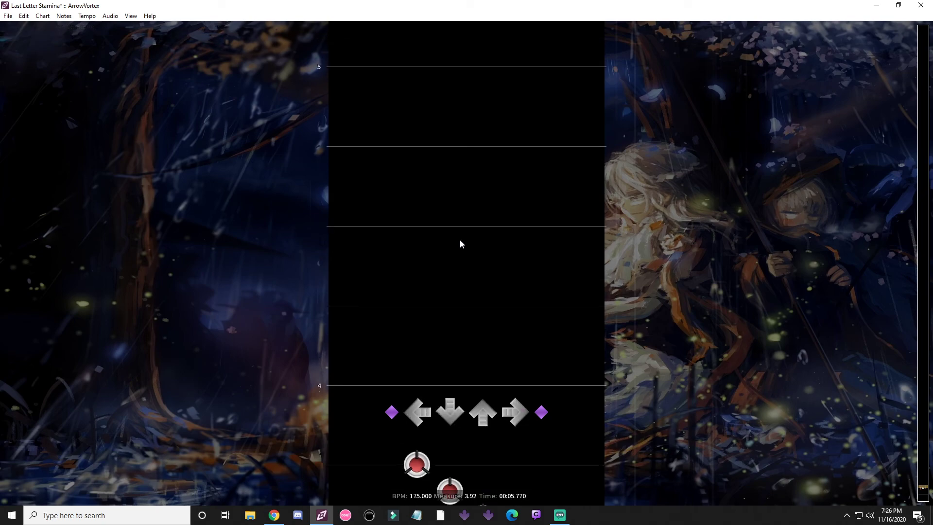
- Place a run of arrow steps (right, up, down, left, down, up, right) after measure 4
key(4)
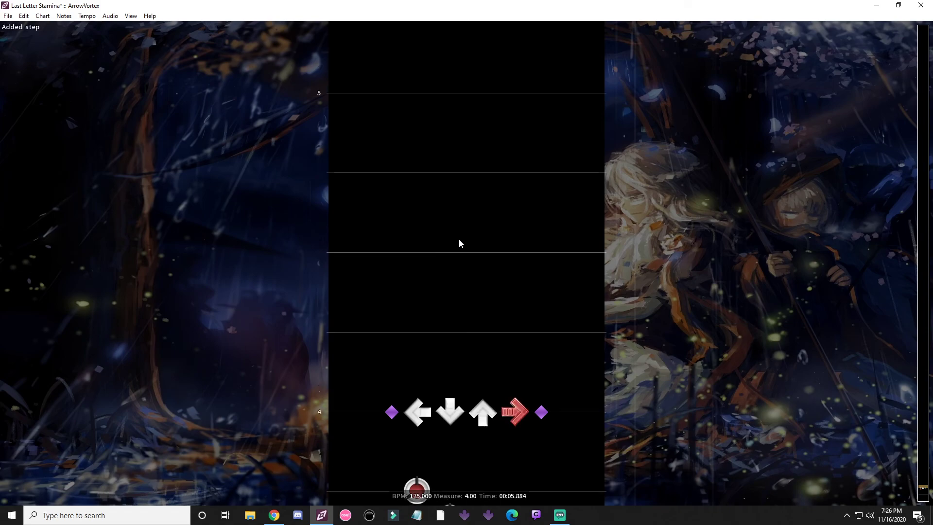
scroll(460, 239, down, 1)
key(3)
scroll(460, 240, down, 1)
key(2)
scroll(460, 239, down, 1)
key(1)
scroll(459, 239, down, 1)
key(2)
scroll(459, 243, down, 1)
key(3)
scroll(460, 243, up, 1)
- Place a zigzag run of mines across the left, down, up and right columns around measure 5
scroll(459, 243, down, 2)
key(4)
scroll(458, 243, down, 1)
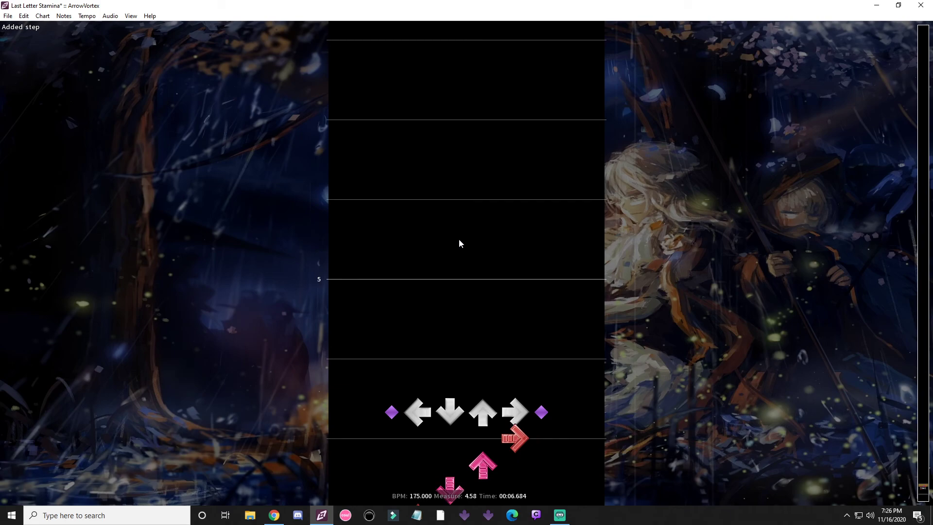
key(alt+1)
scroll(459, 238, down, 1)
key(alt+2)
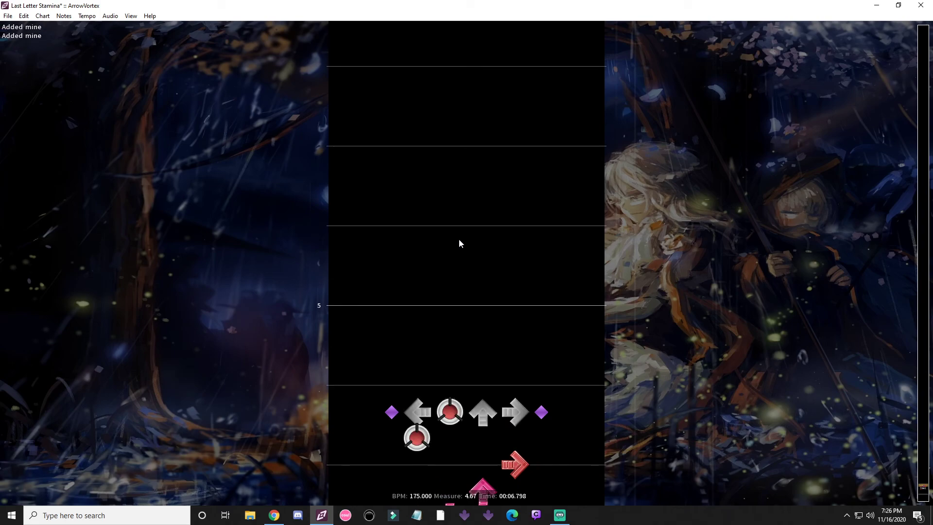
scroll(458, 238, down, 1)
key(alt+3)
scroll(459, 238, down, 1)
key(alt+4)
scroll(459, 238, down, 1)
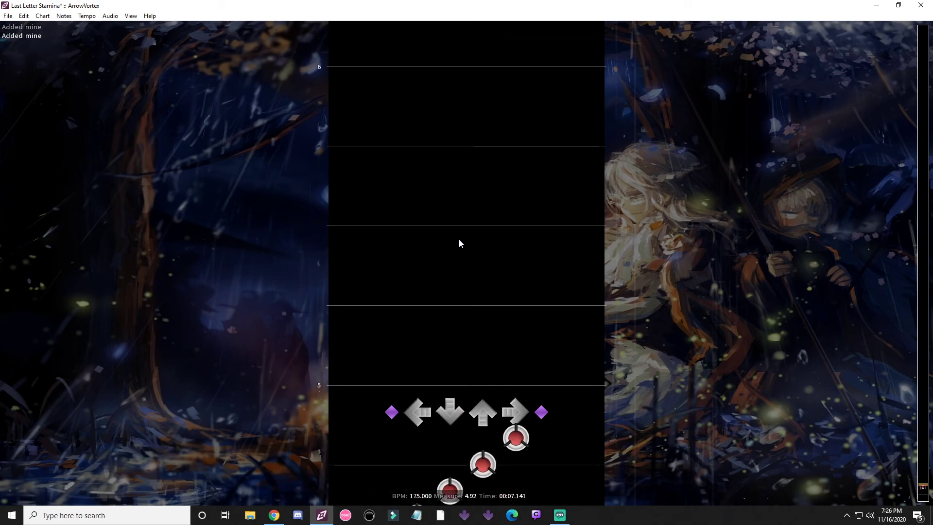
key(alt+3)
scroll(458, 243, down, 1)
key(alt+2)
scroll(459, 243, down, 1)
key(alt+1)
scroll(459, 243, down, 1)
key(alt+2)
scroll(458, 243, down, 1)
key(alt+3)
scroll(459, 243, down, 1)
key(alt+4)
scroll(459, 243, down, 1)
scroll(459, 243, up, 14)
scroll(456, 250, up, 13)
scroll(436, 275, down, 5)
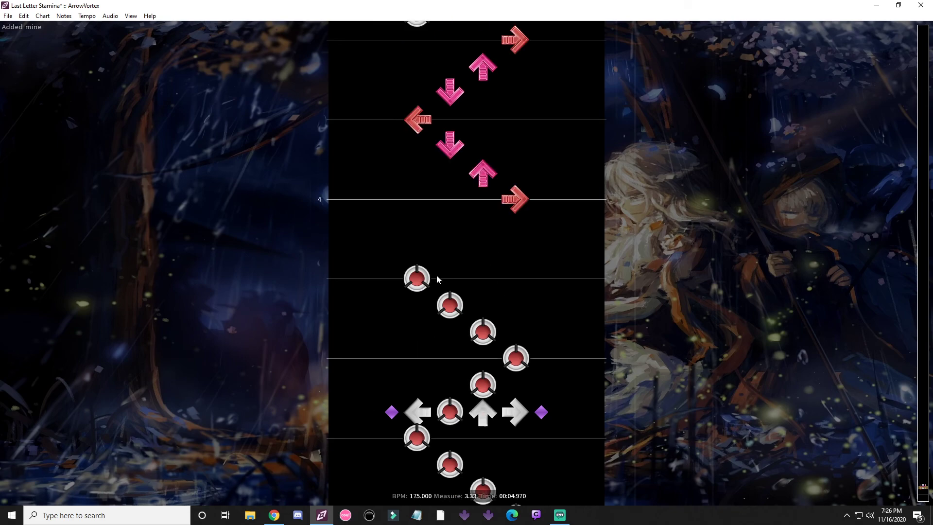
scroll(414, 278, down, 8)
- Draw holds in the left and up columns near measure 5.75
click(65, 16)
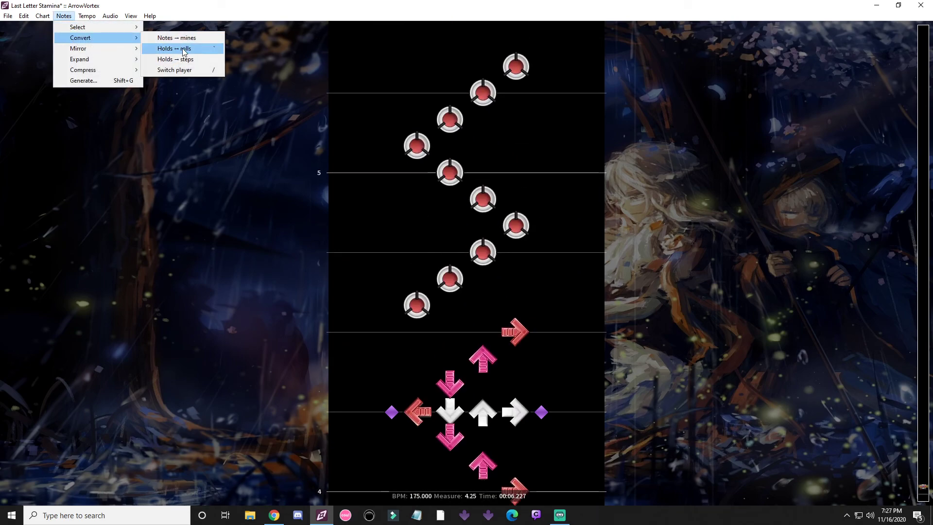
click(463, 220)
scroll(465, 214, down, 16)
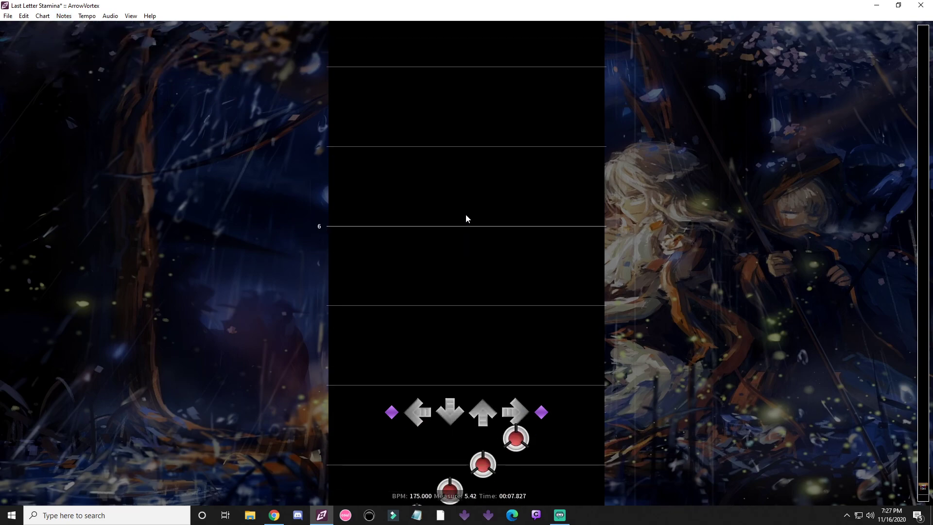
key(1)
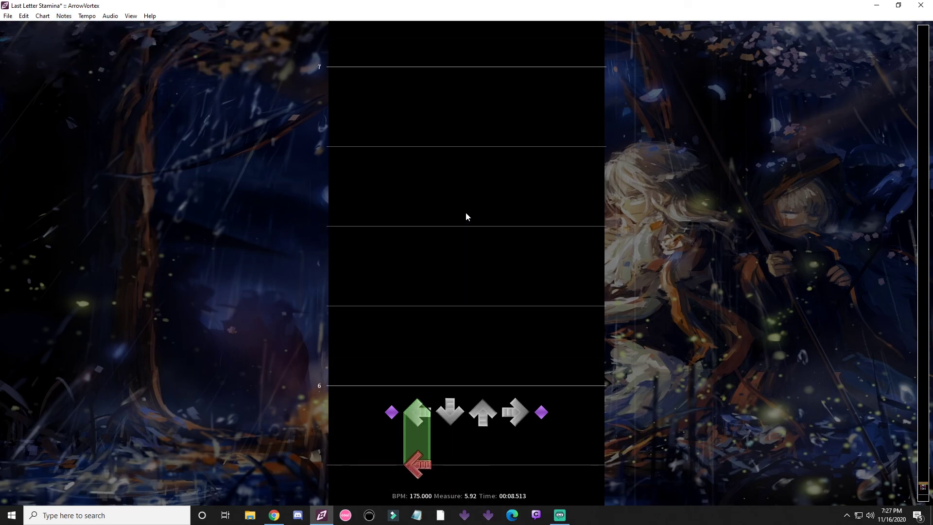
scroll(466, 212, down, 7)
scroll(458, 208, up, 5)
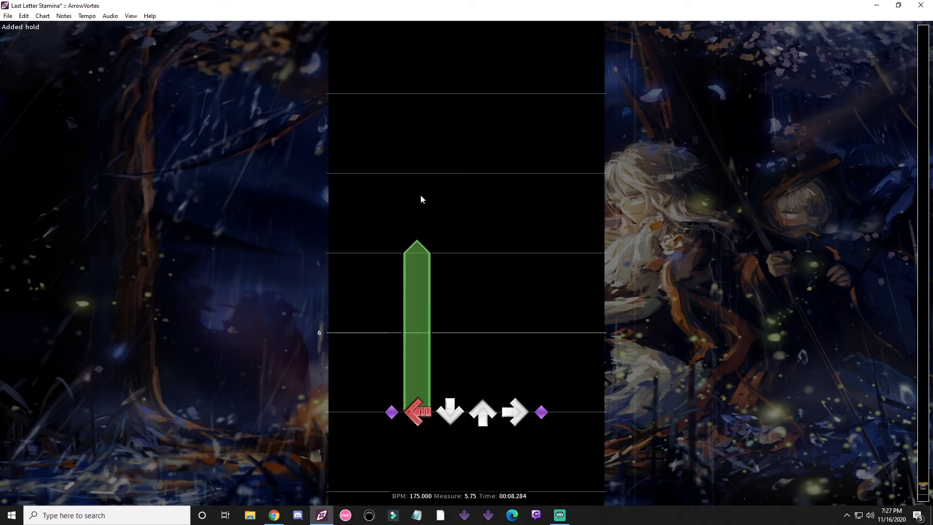
key(3)
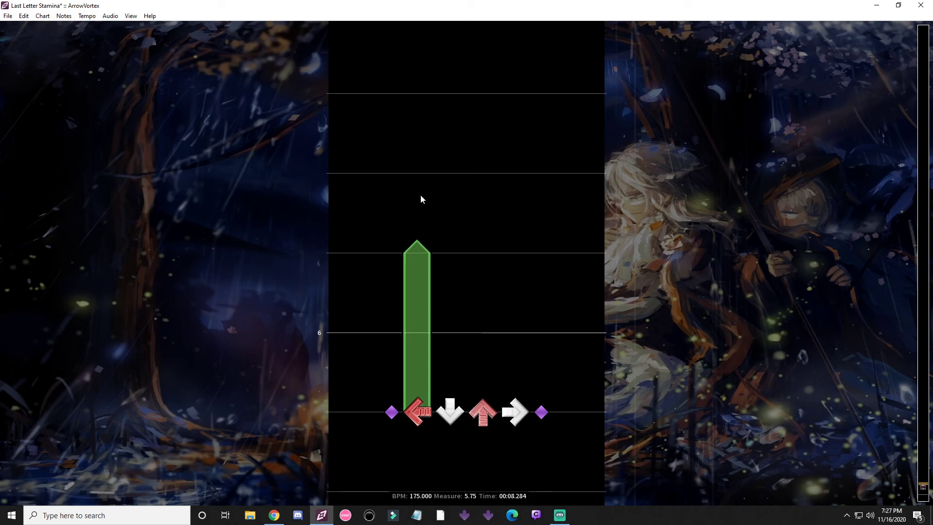
scroll(421, 194, down, 6)
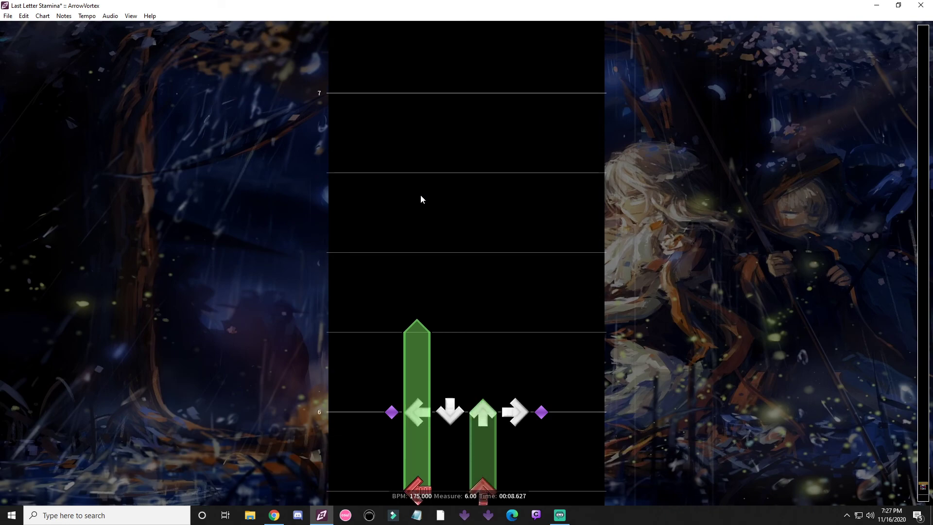
scroll(442, 209, up, 1)
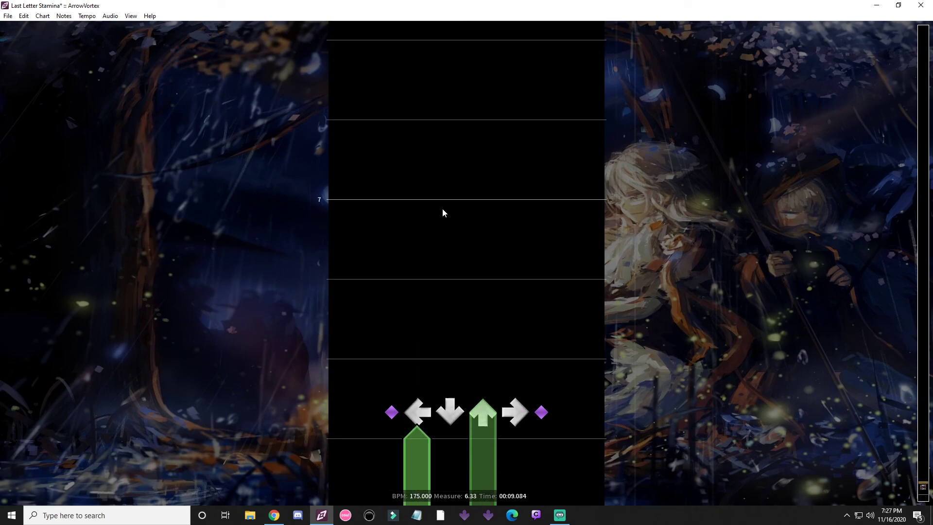
scroll(442, 223, down, 1)
scroll(442, 227, up, 7)
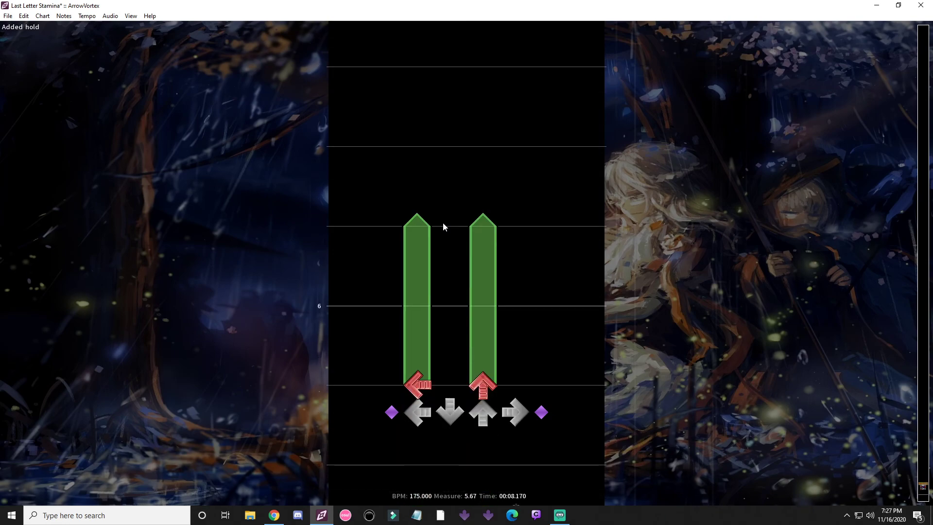
scroll(443, 226, down, 1)
- Select both holds and convert them to rolls with Notes > Convert > Holds ↔ rolls
drag(487, 461, 372, 267)
click(63, 15)
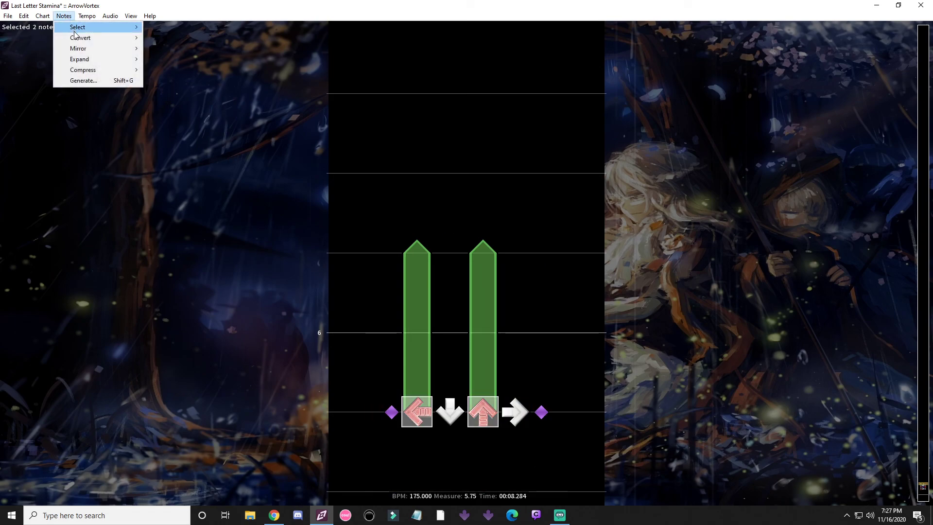
mouse_move(80, 47)
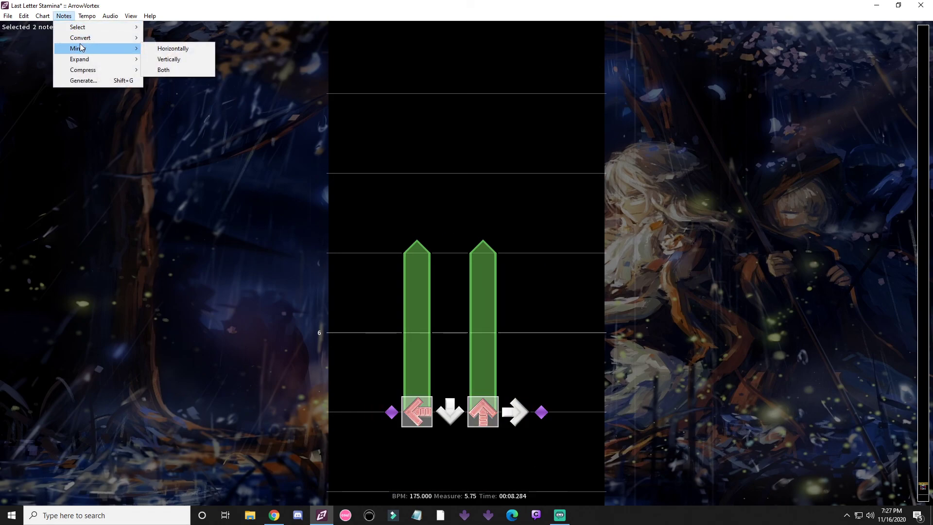
click(172, 48)
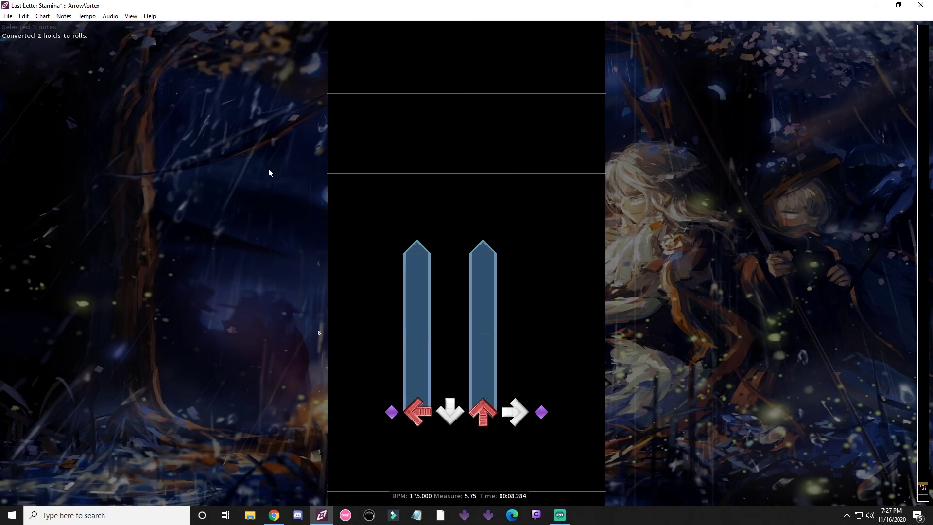
- Select the two rolls and convert them to plain steps with Holds → steps
drag(321, 227, 579, 444)
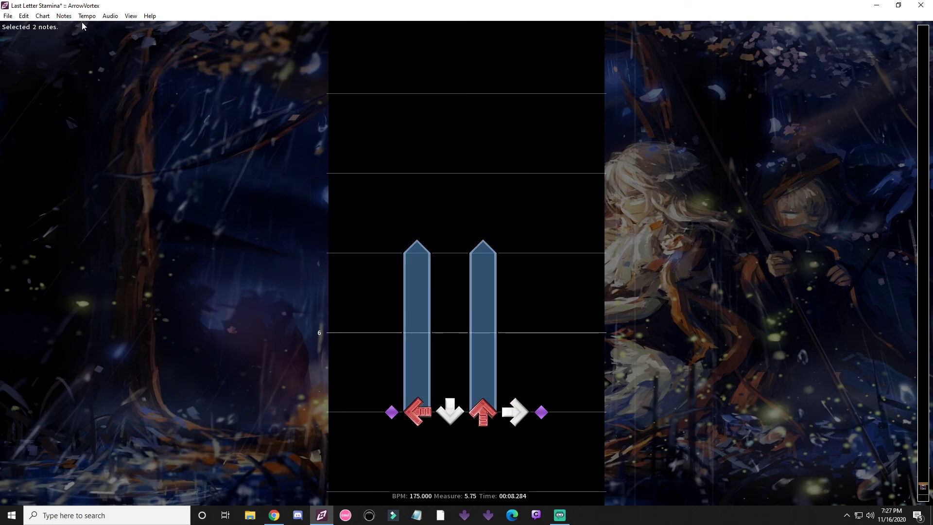
click(64, 15)
mouse_move(107, 39)
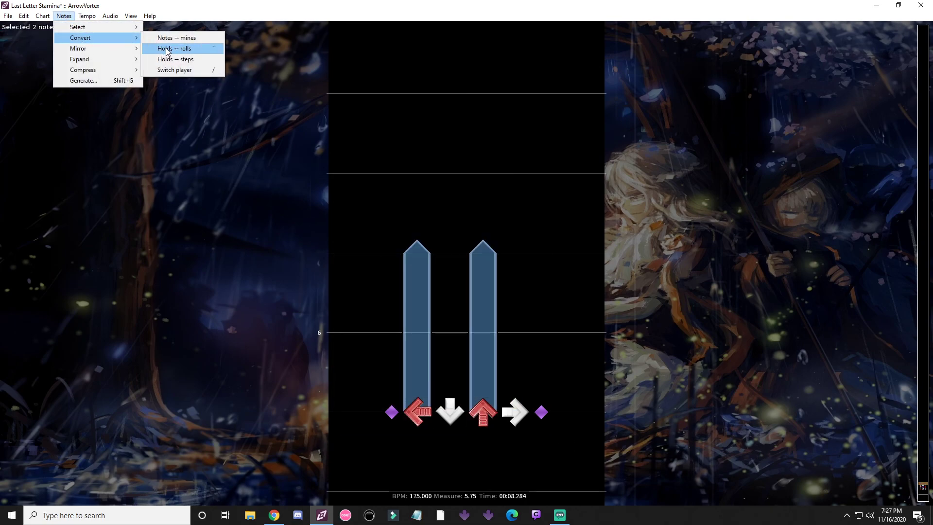
click(184, 59)
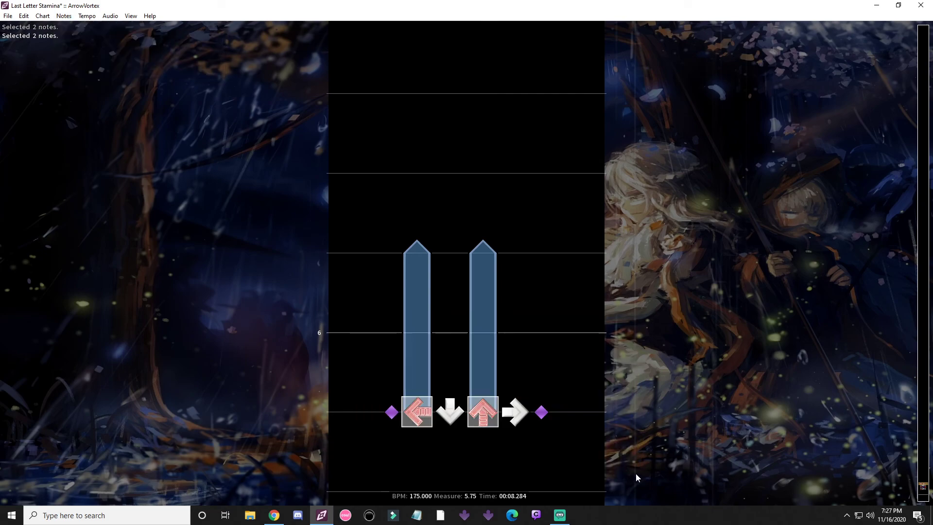
click(86, 16)
mouse_move(64, 16)
mouse_move(92, 39)
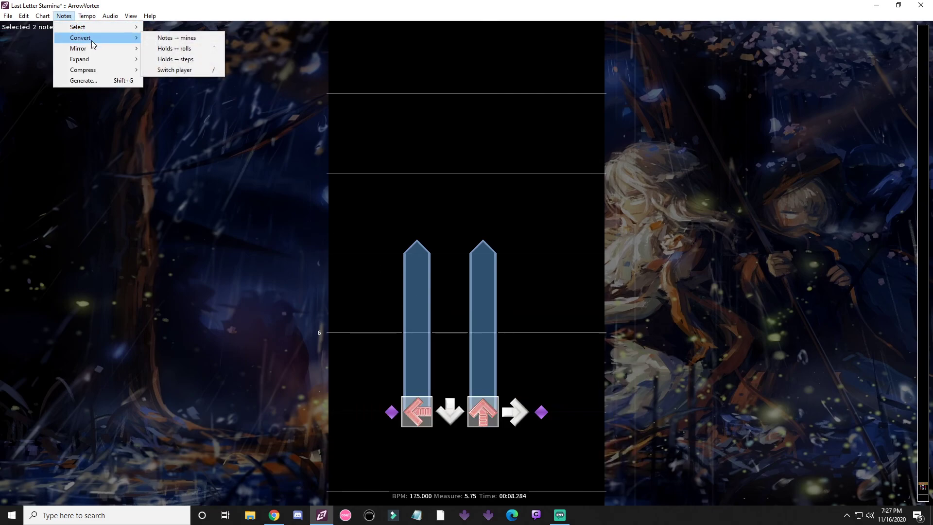
mouse_move(118, 32)
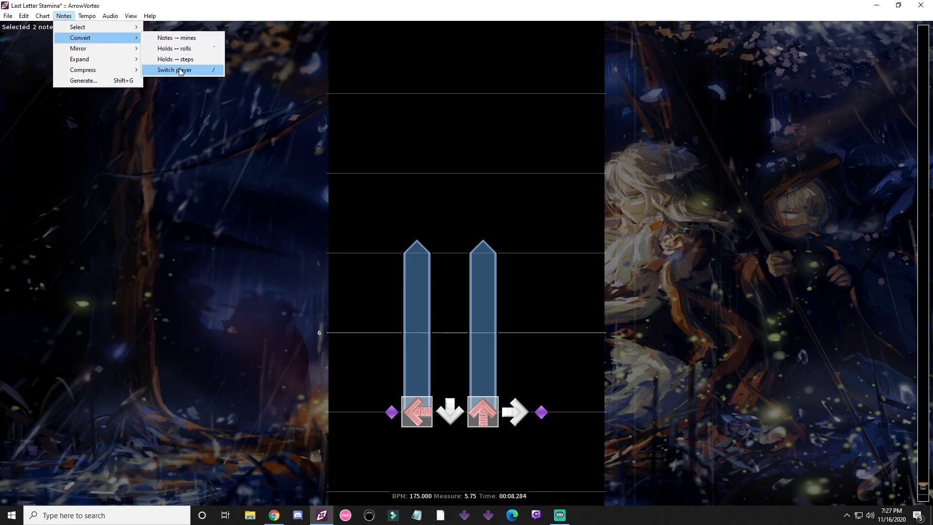
click(175, 59)
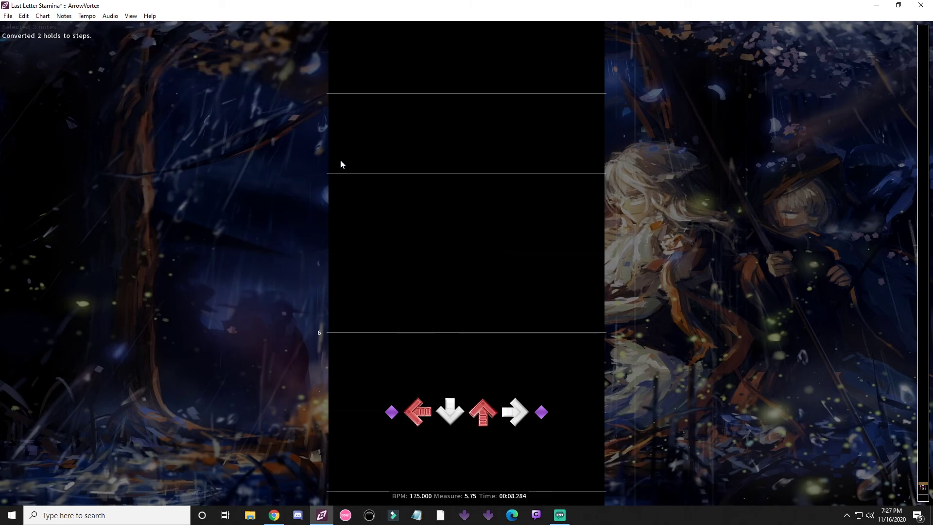
scroll(352, 177, up, 1)
- Select the left and up steps near measure 5.75 and apply Notes > Mirror > Both
click(358, 252)
drag(358, 252, 505, 349)
click(370, 272)
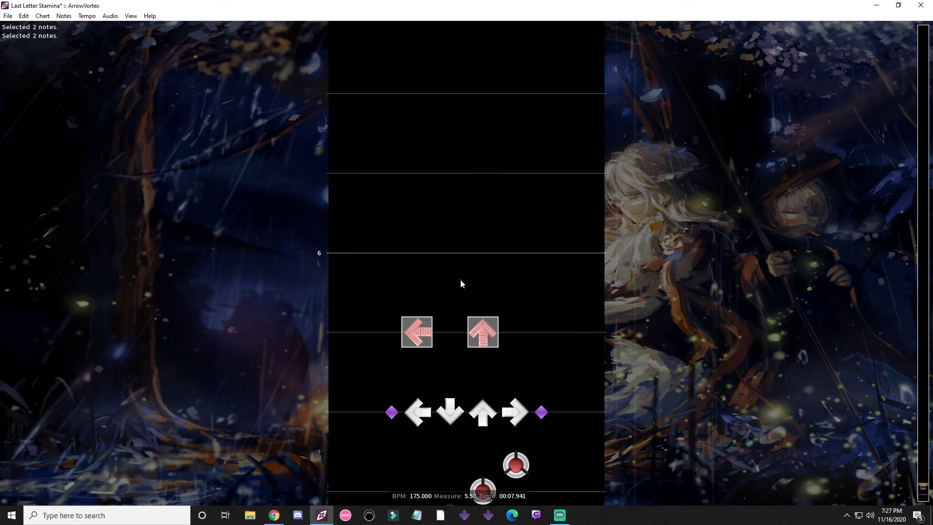
click(43, 16)
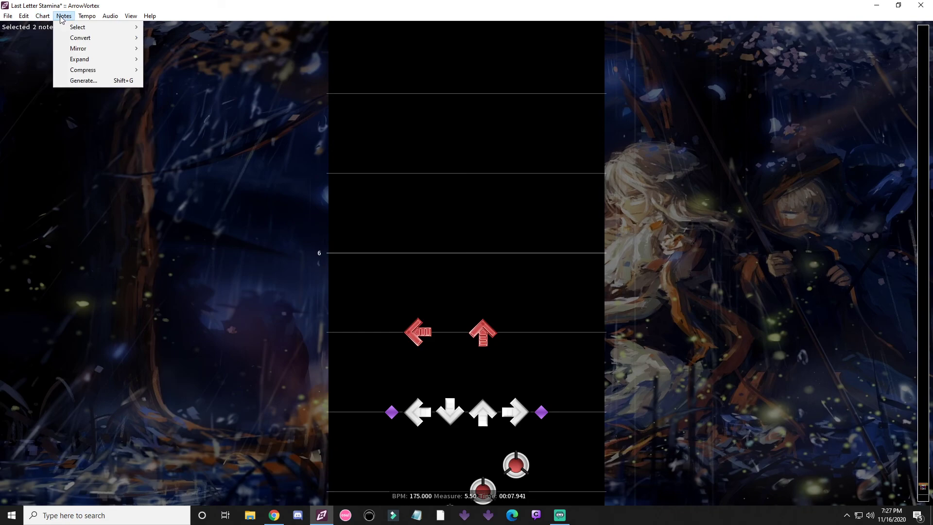
drag(377, 287, 606, 406)
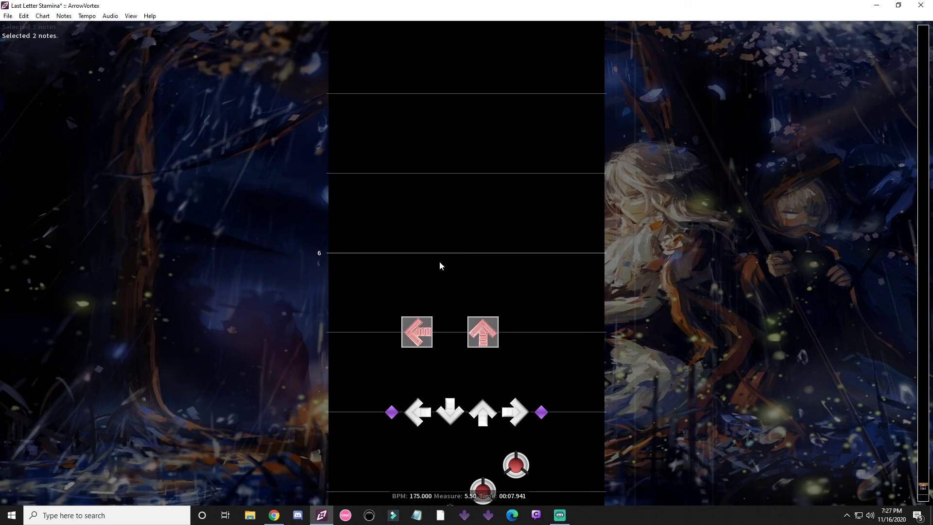
click(63, 16)
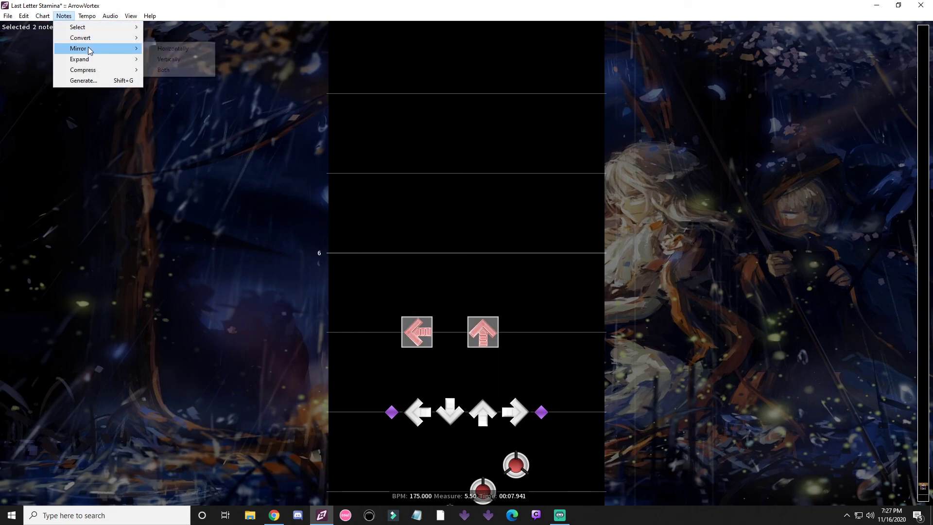
mouse_move(86, 48)
click(165, 69)
drag(400, 292, 559, 366)
scroll(545, 270, down, 3)
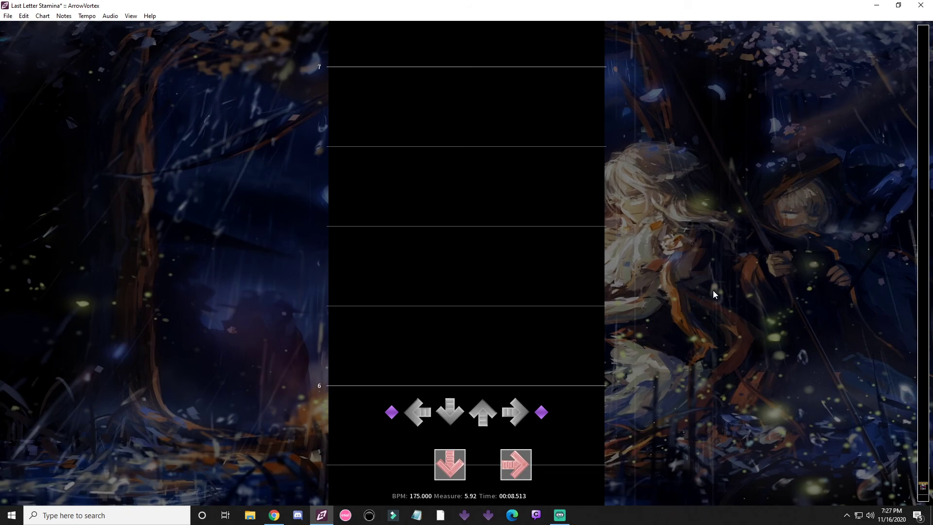
- Place consecutive rows of four-panel jumps around measure 6
click(43, 17)
mouse_move(61, 18)
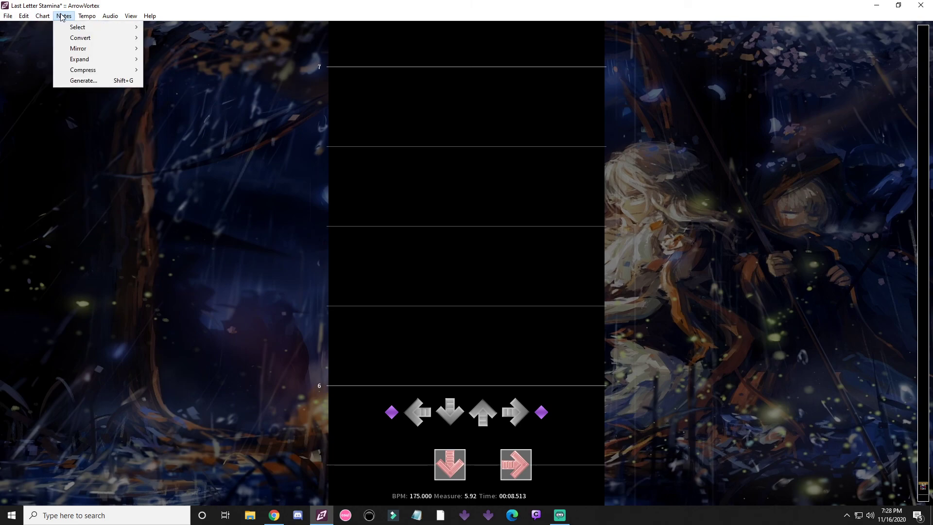
mouse_move(93, 59)
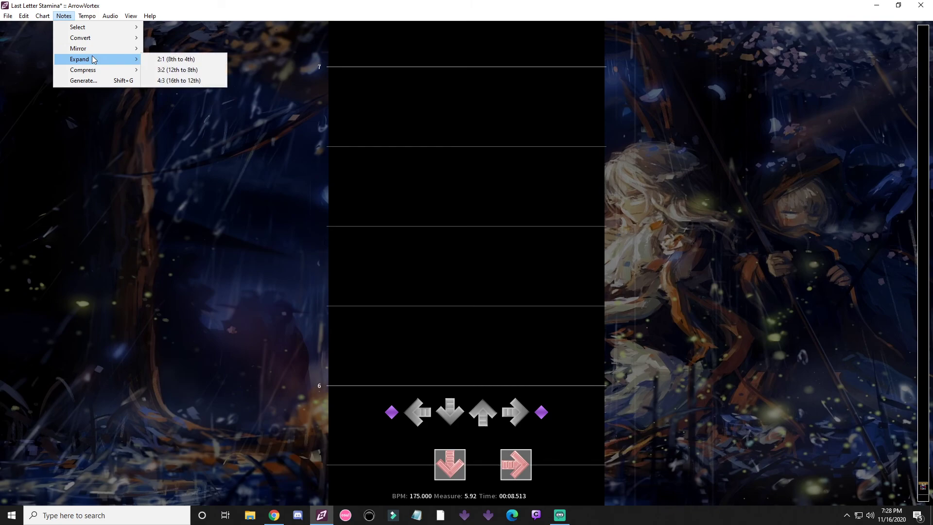
click(295, 141)
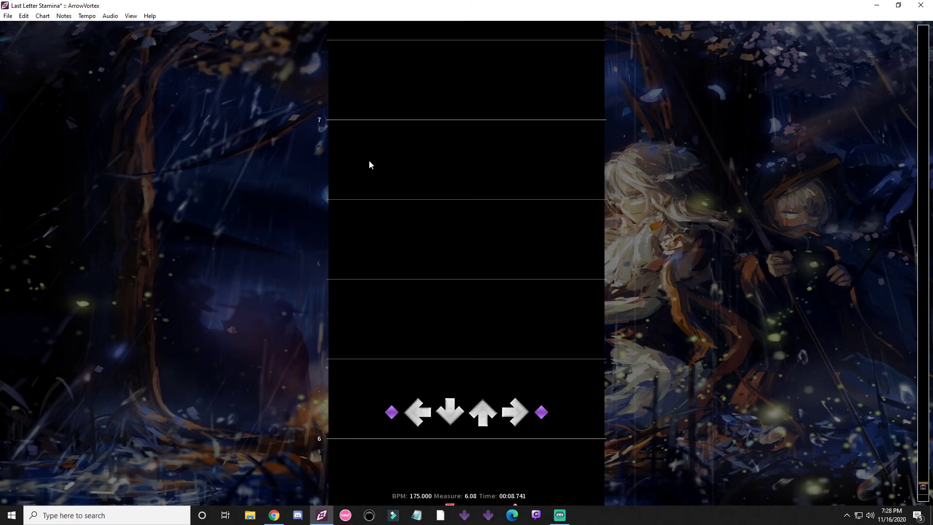
scroll(368, 161, down, 7)
key(1)
key(2)
key(3)
key(4)
key(1)
key(2)
key(3)
key(4)
key(1)
key(2)
key(3)
key(4)
scroll(367, 163, down, 1)
key(1)
key(2)
key(3)
key(4)
scroll(367, 163, down, 2)
key(1)
key(2)
key(3)
key(4)
key(1)
key(2)
key(3)
key(4)
scroll(409, 200, up, 6)
- Select the block and apply Expand 2:1, Compress 3:4 twice, then Expand 4:3
drag(331, 164, 618, 450)
click(80, 16)
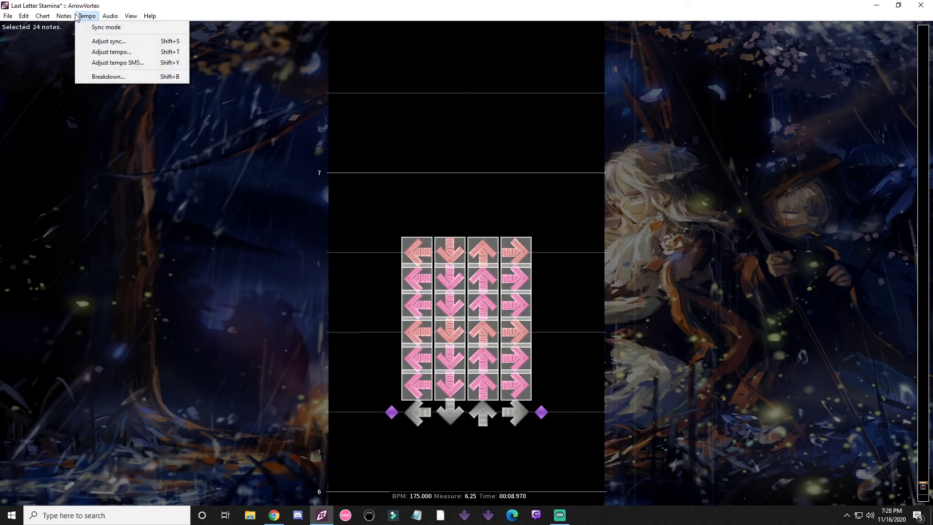
mouse_move(64, 16)
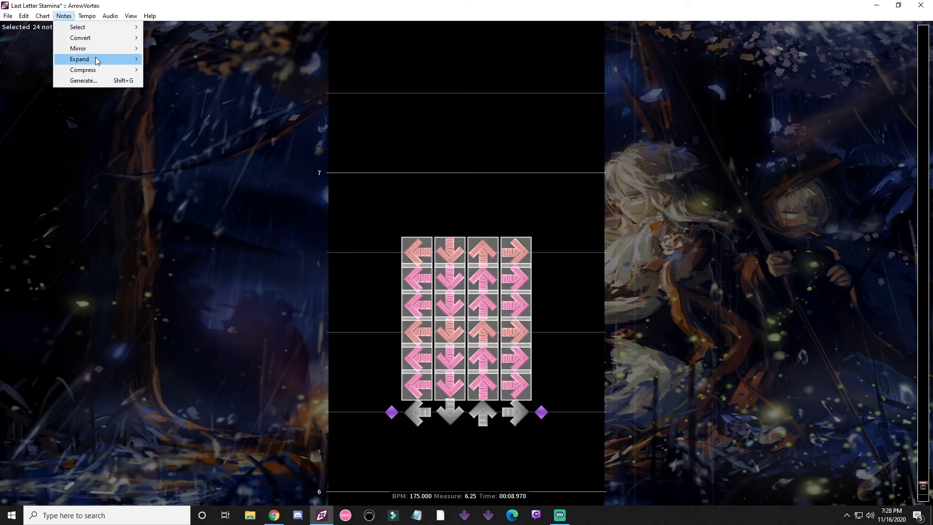
mouse_move(97, 60)
click(170, 61)
click(63, 17)
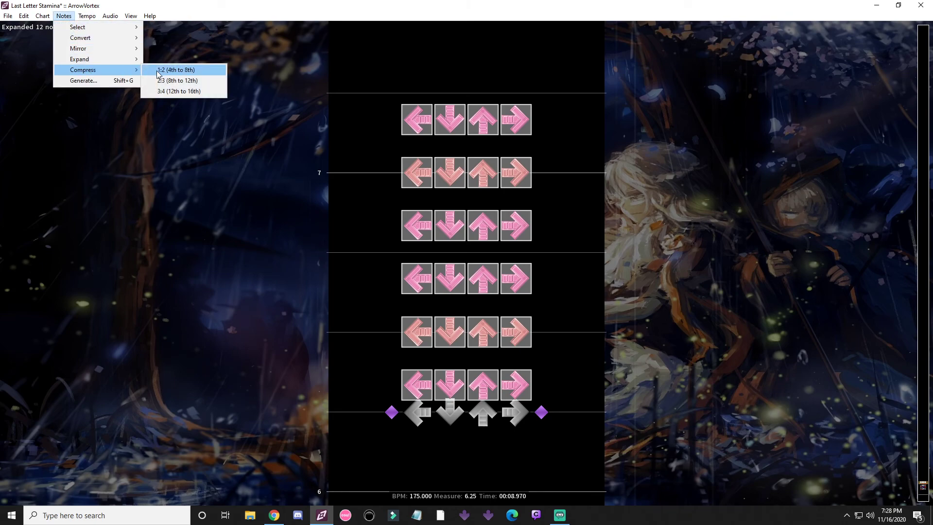
click(178, 92)
click(64, 15)
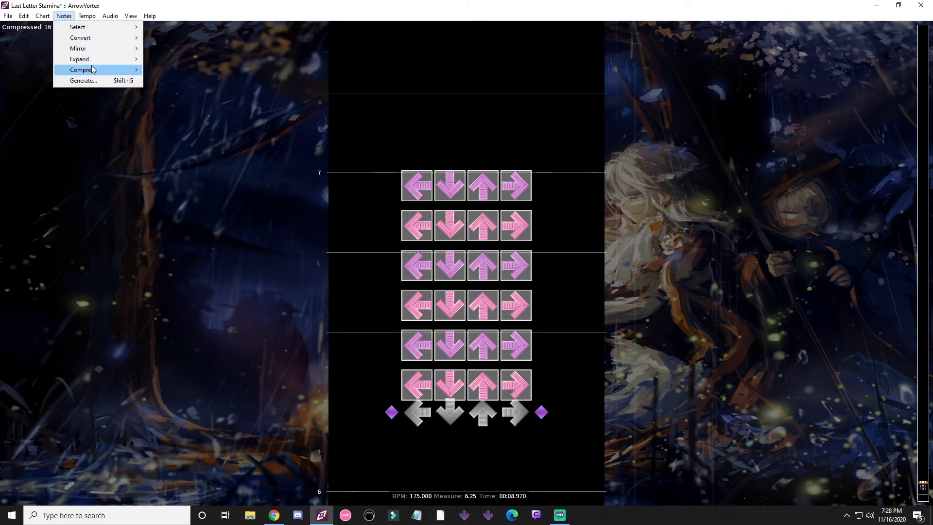
mouse_move(93, 70)
click(178, 91)
click(68, 17)
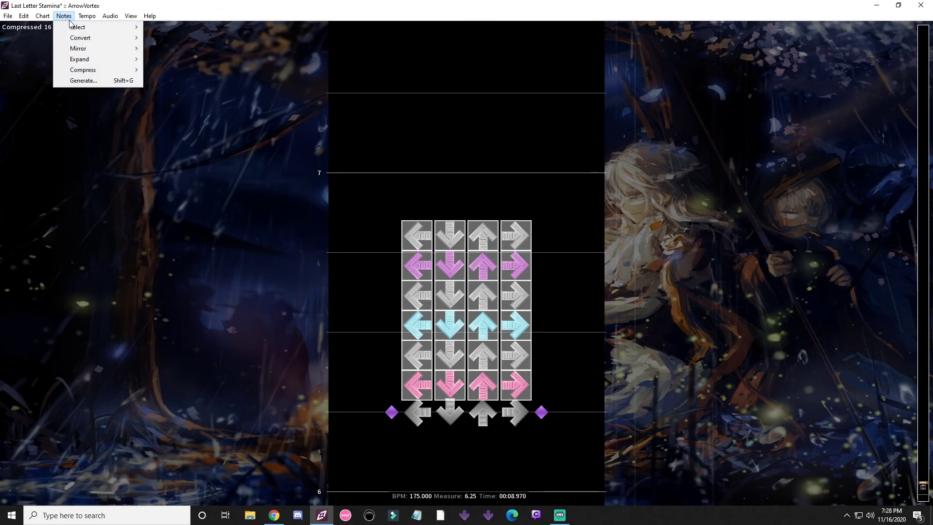
click(180, 80)
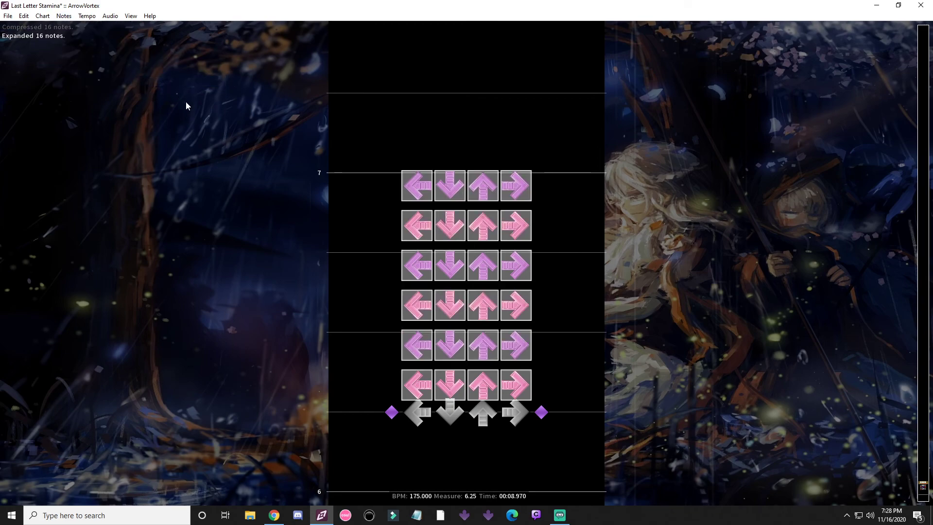
- Reselect all 24 steps and delete them
click(348, 190)
drag(344, 116, 620, 431)
key(Delete)
- View the Notes > Generate settings dialog, close it, then bring up the Tempo menu
click(64, 15)
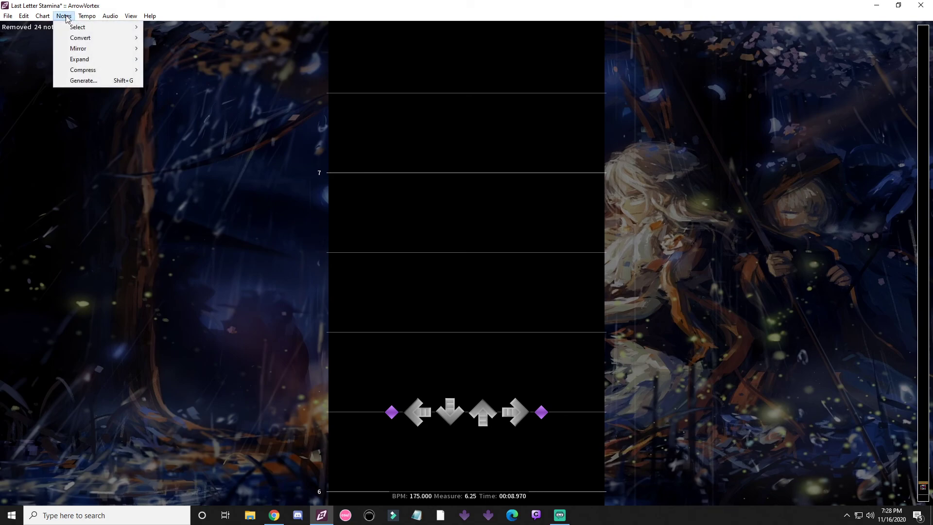
click(83, 80)
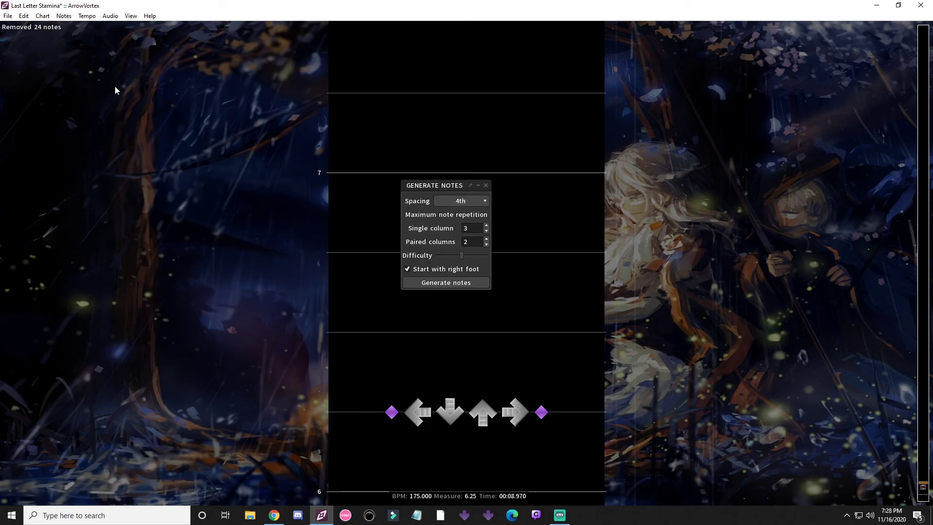
click(486, 186)
click(79, 17)
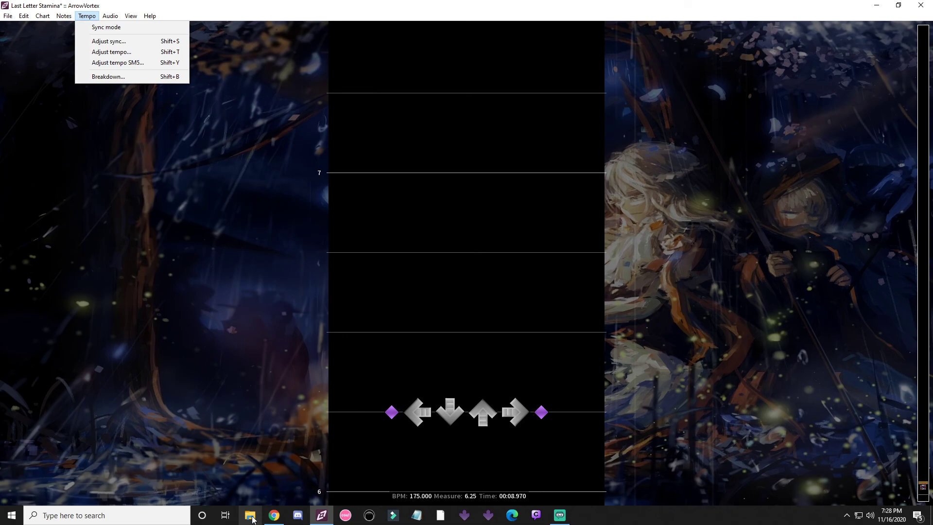
- Open The Quick Brown Fox - Break.sm from the Desktop > BREAK folder via File > Open
click(7, 16)
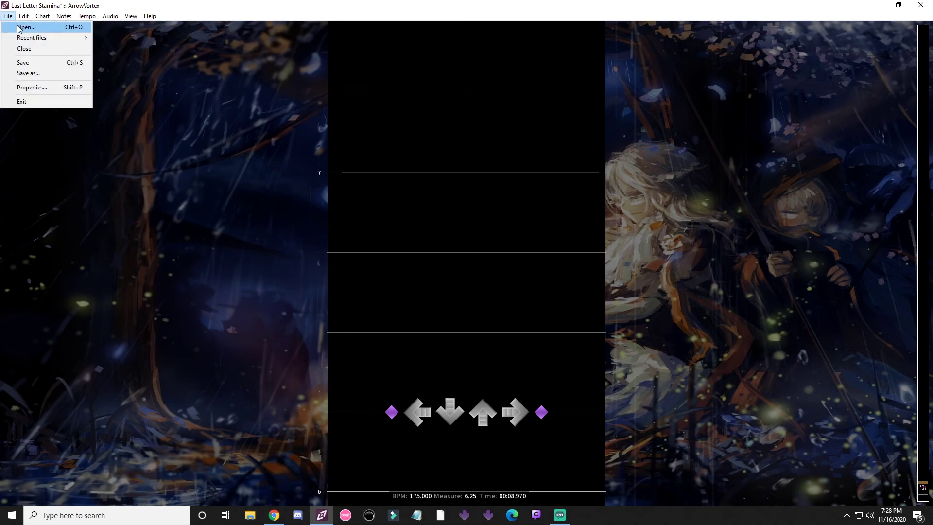
click(45, 34)
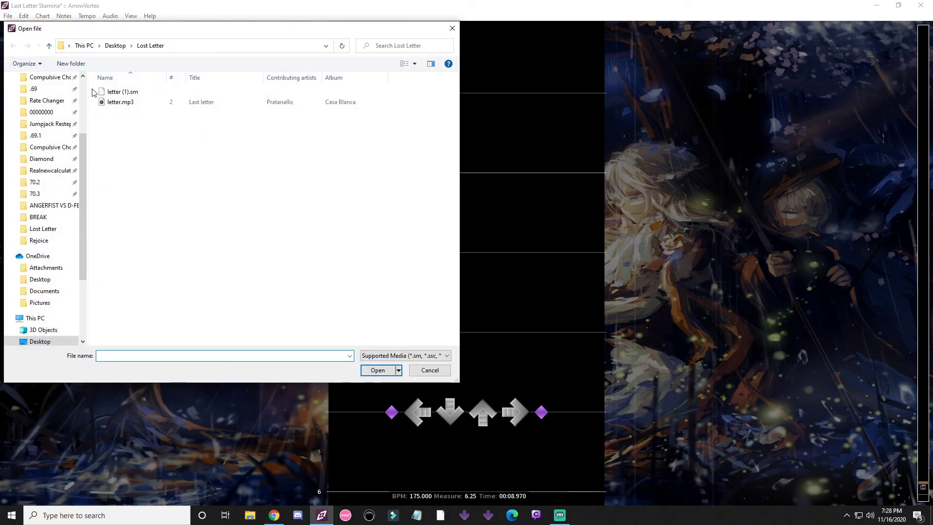
scroll(44, 121, up, 3)
click(29, 95)
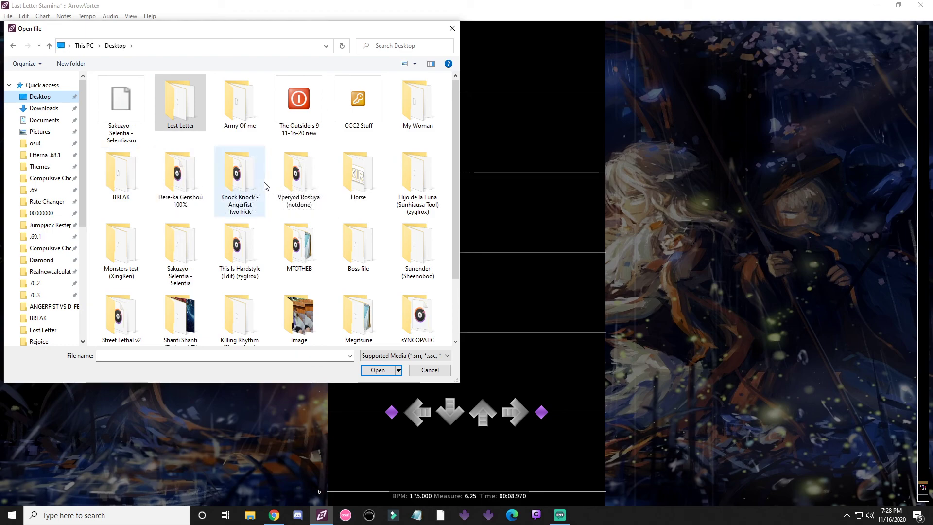
double_click(124, 171)
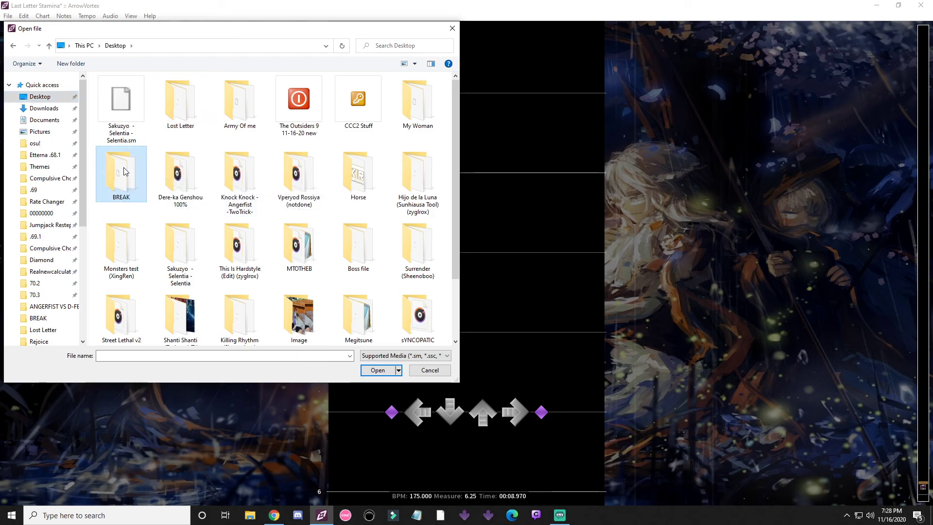
click(130, 105)
double_click(131, 103)
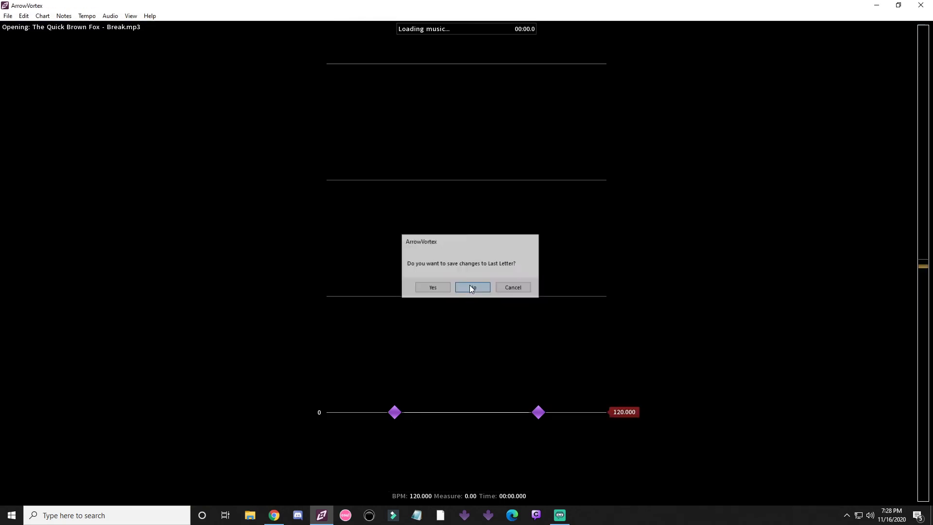
- Discard changes to Last Letter, then play the Break song with lowered volume and beat ticks on
click(471, 288)
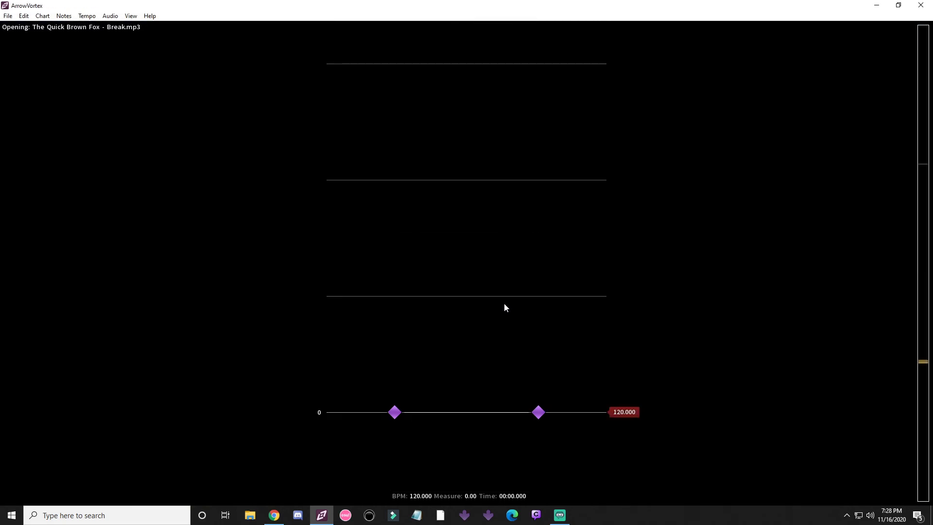
key(space)
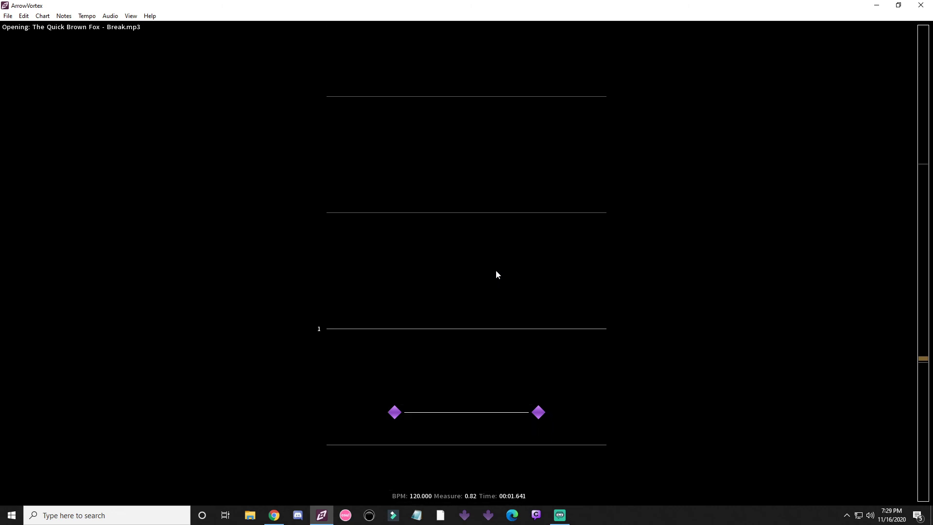
key(ctrl+Down)
key(ctrl+Down)
key(ctrl+Down)
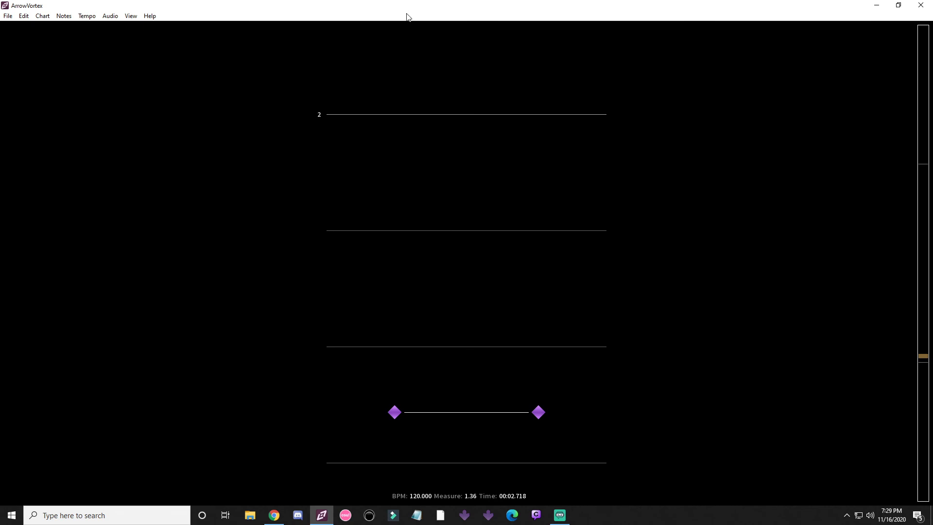
key(F3)
key(space)
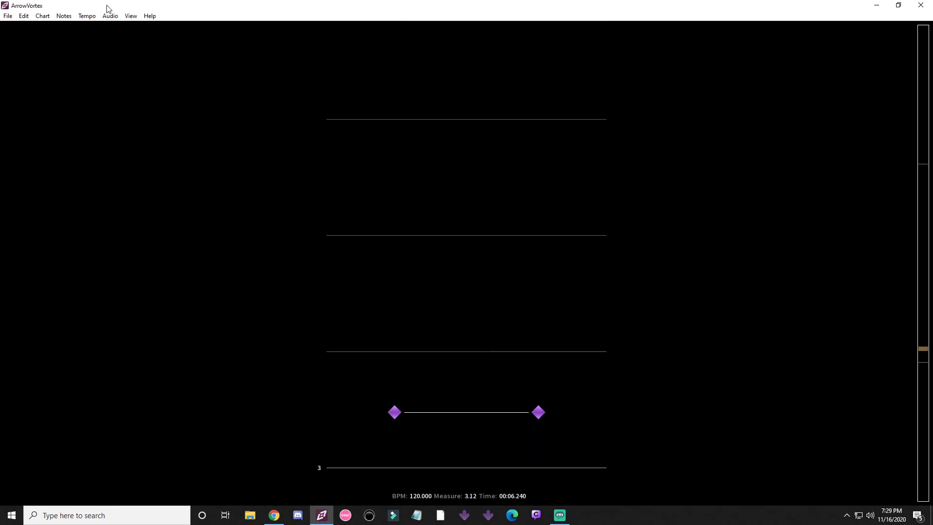
- Run Find BPM in Tempo > Adjust sync and apply the top estimate of 129.98 BPM
click(82, 18)
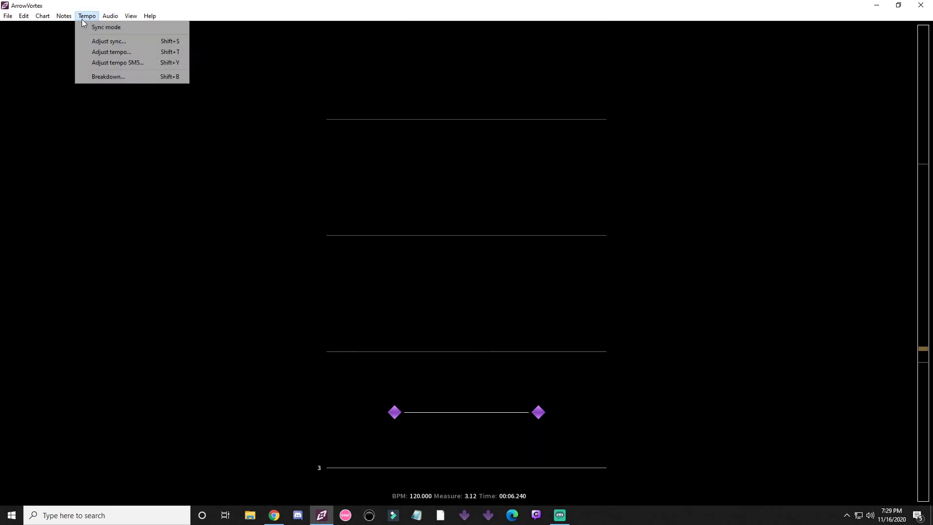
click(103, 42)
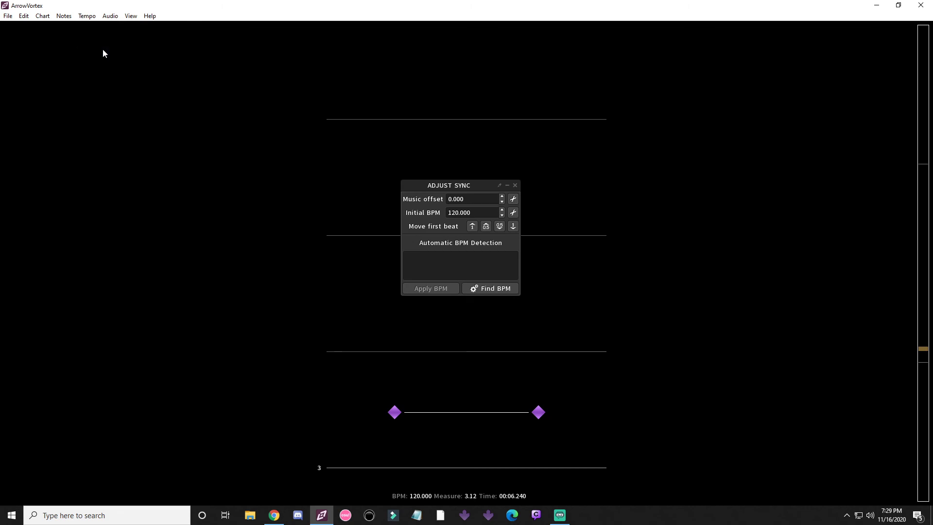
click(485, 288)
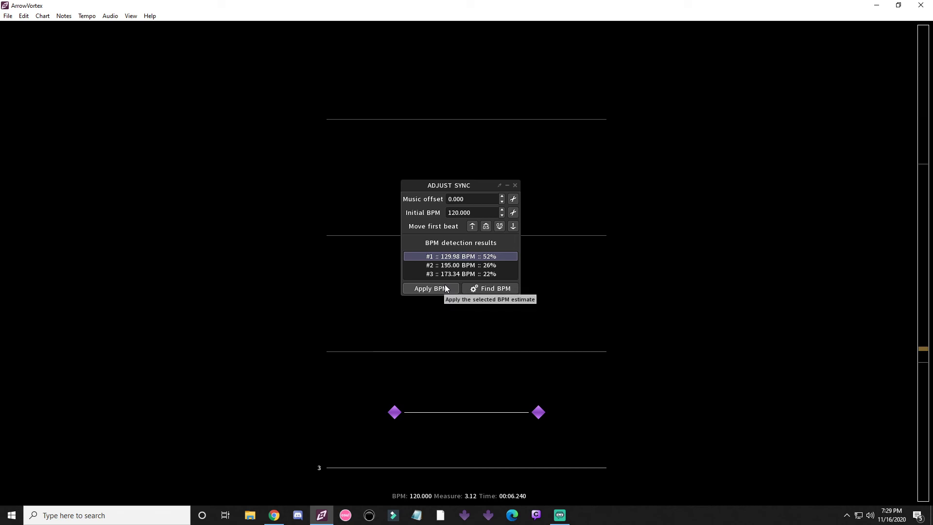
click(446, 288)
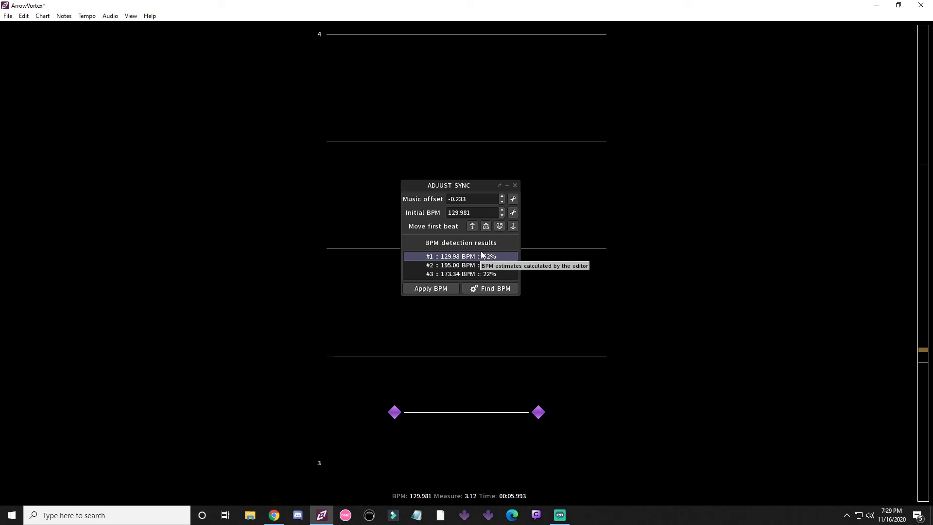
- Set the Initial BPM to 260 and jump ahead to around measure 23
scroll(626, 267, down, 3)
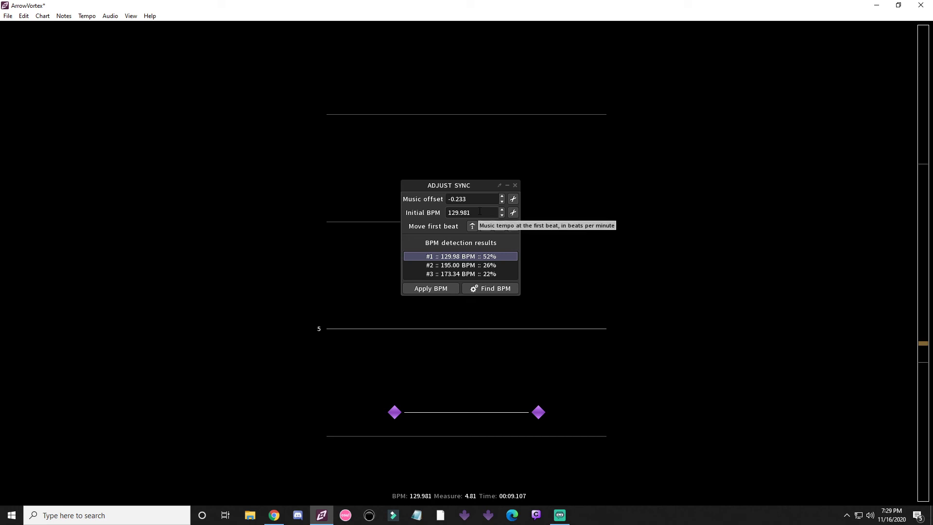
drag(480, 211, 415, 213)
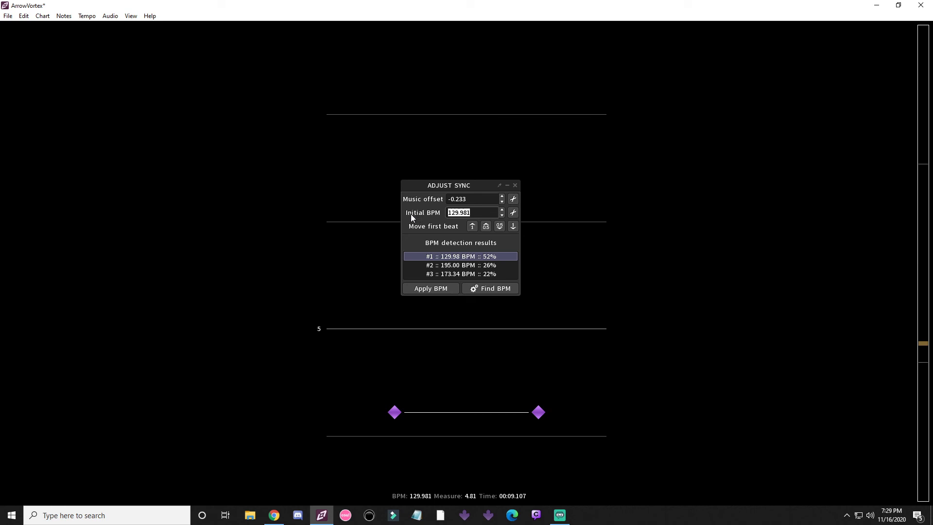
text(250)
key(BackSpace)
key(BackSpace)
text(60)
key(Return)
scroll(664, 267, down, 4)
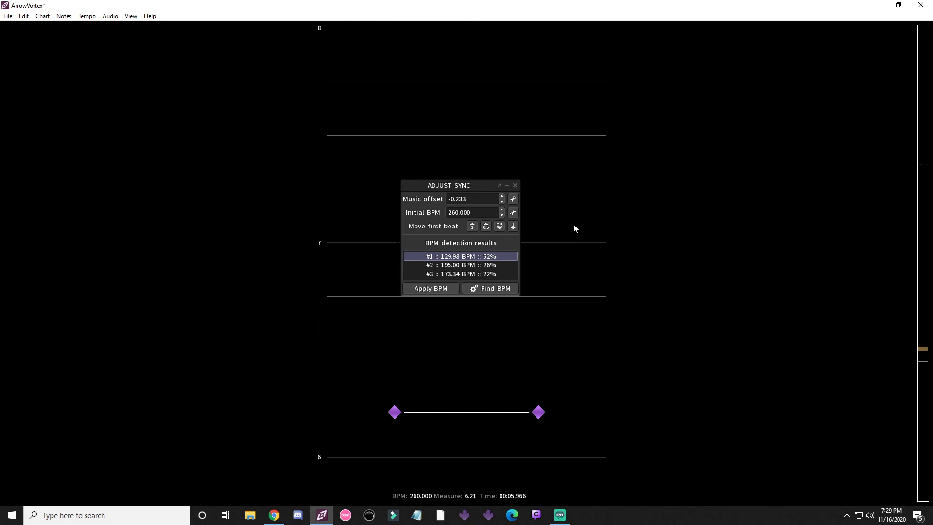
click(924, 315)
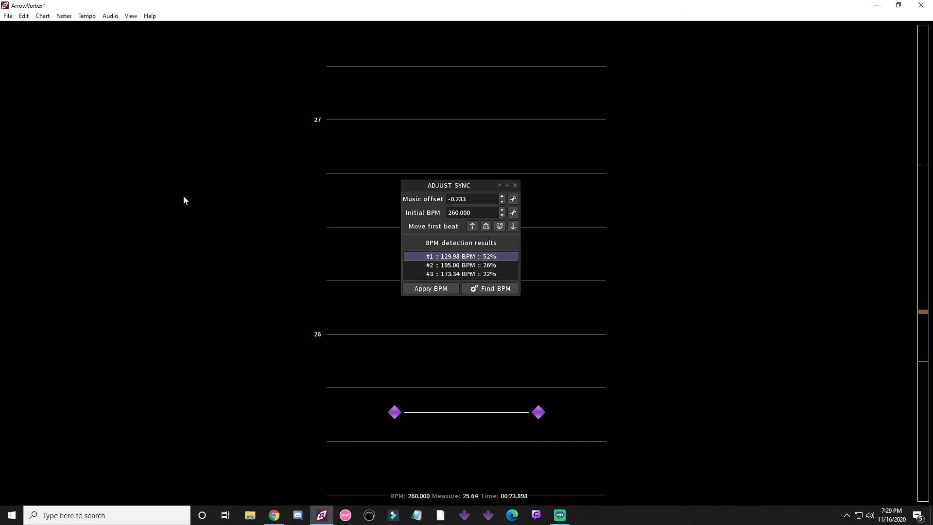
- Open realize (2018 Rework) from the Desktop's Boss file folder, declining to save the old chart
click(6, 15)
click(14, 27)
click(40, 96)
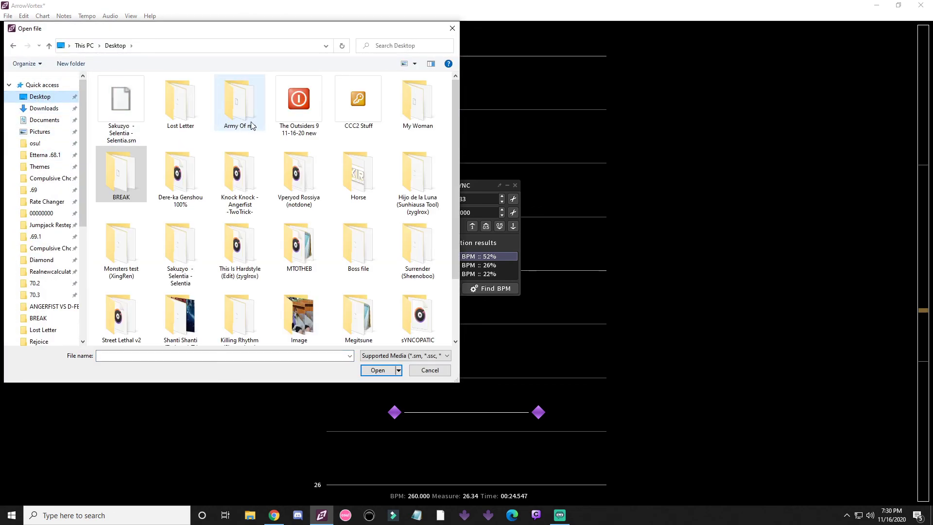
scroll(245, 124, down, 1)
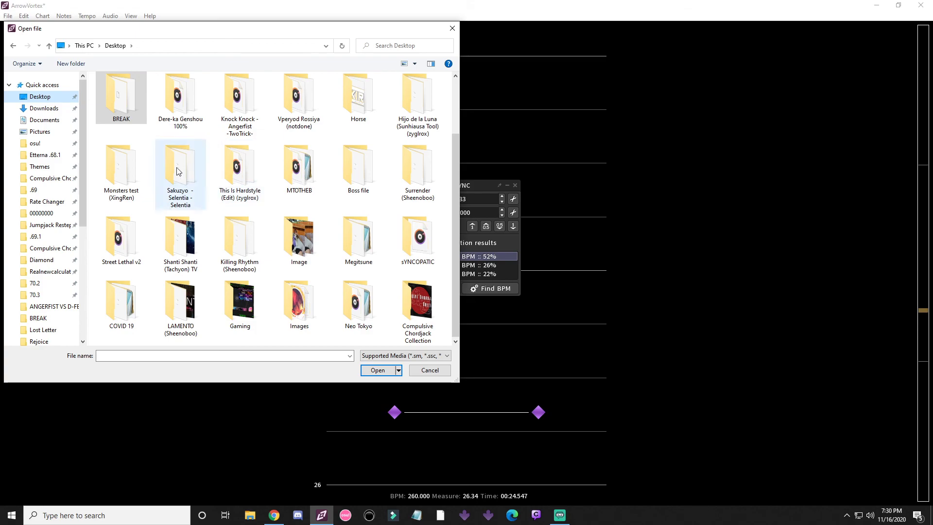
double_click(358, 166)
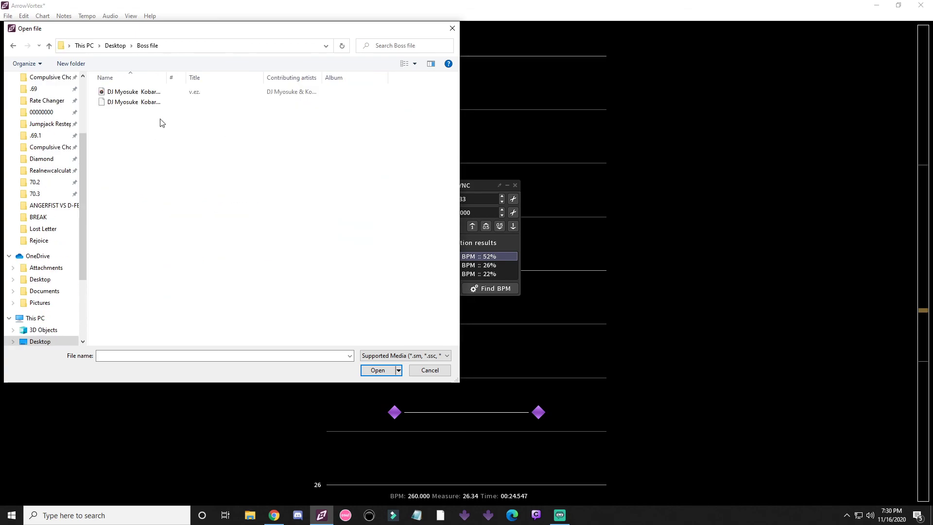
double_click(148, 92)
click(474, 287)
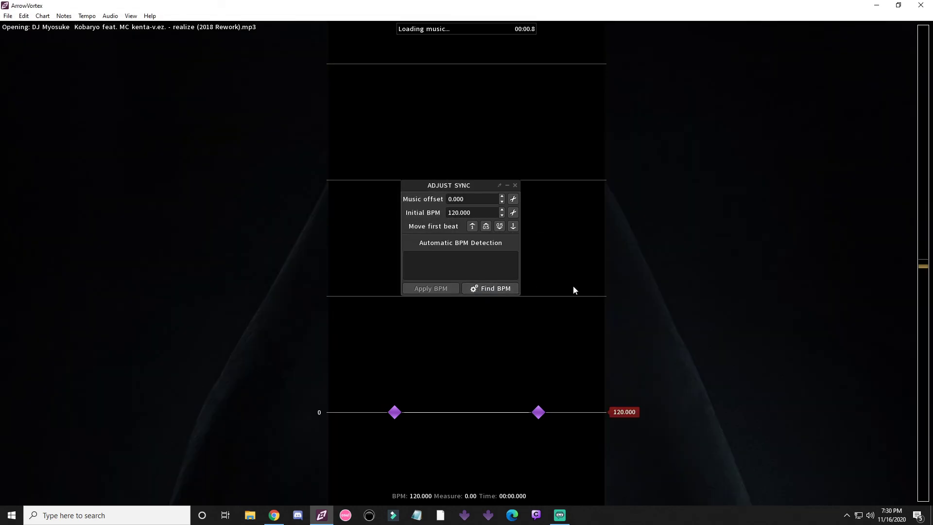
- Play the song, detect and apply 200 BPM, and nudge the offset to -0.450
key(space)
click(508, 288)
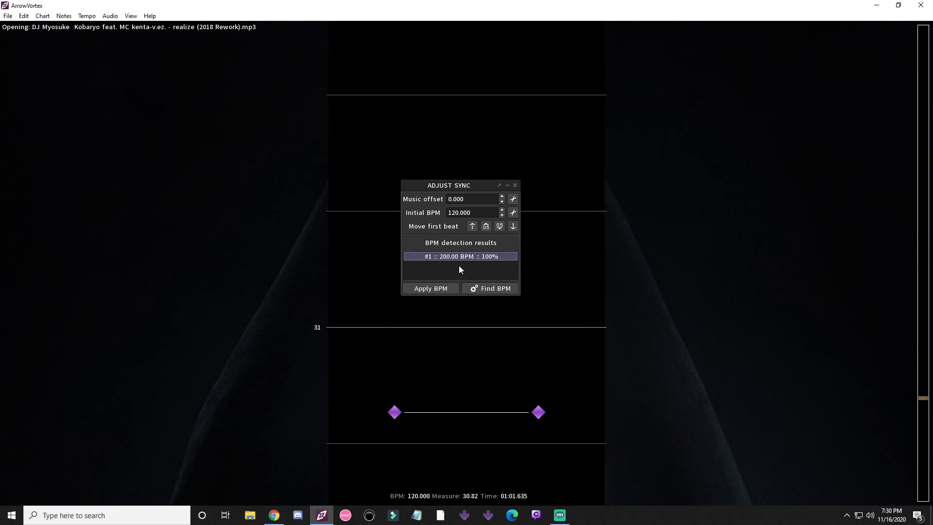
click(441, 289)
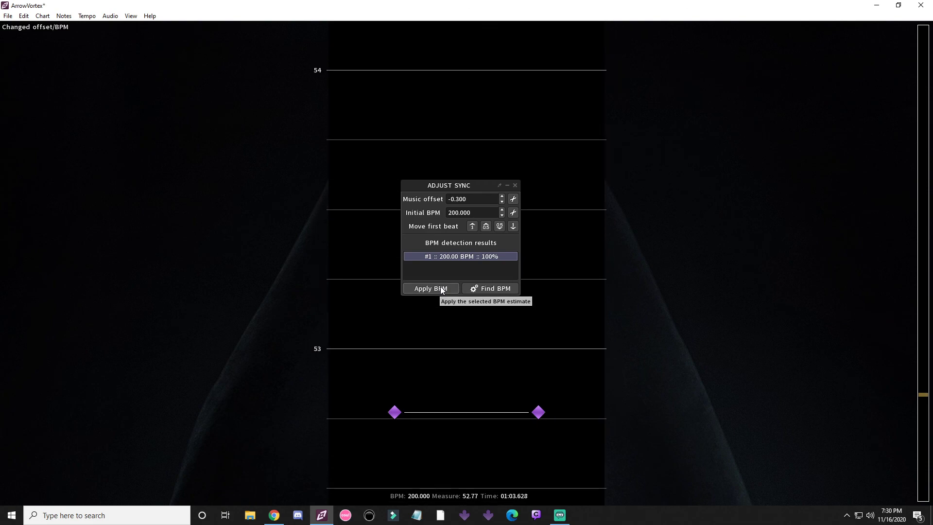
click(504, 227)
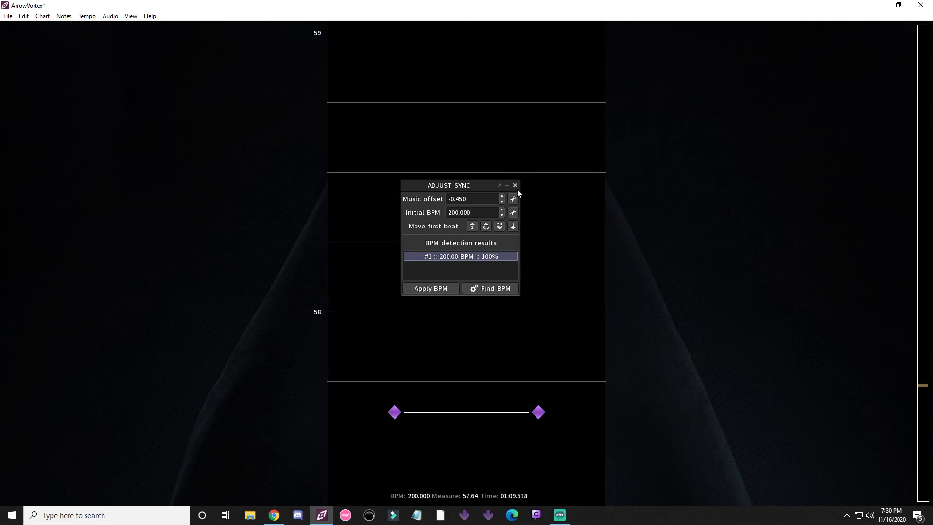
- Jump ahead to measure 79 and close the Adjust Sync panel
click(923, 344)
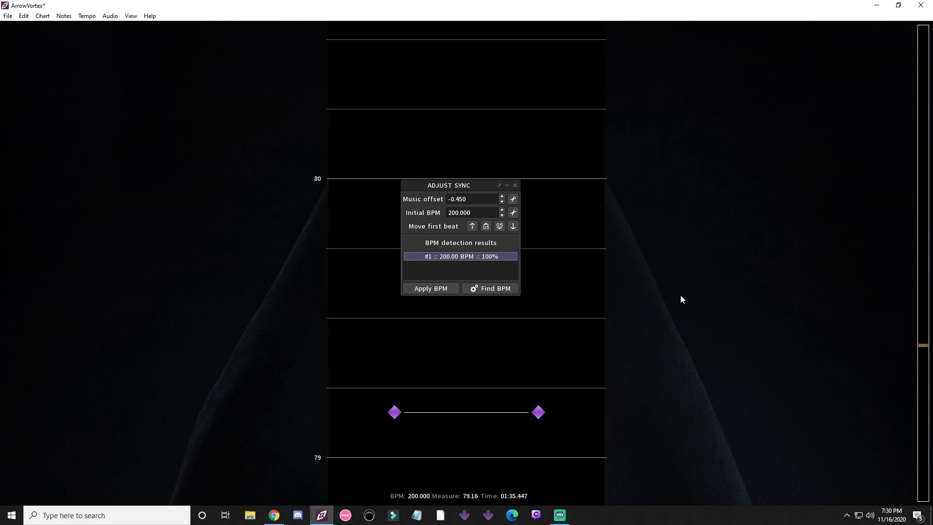
scroll(676, 298, down, 1)
click(515, 185)
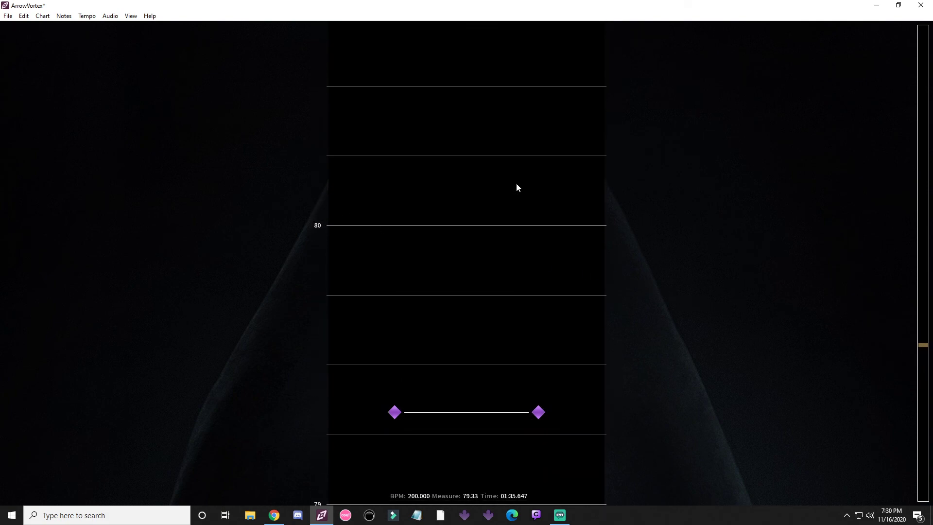
- Check the Adjust tempo and Breakdown panels, confirming a single 200 BPM change
click(42, 16)
click(97, 52)
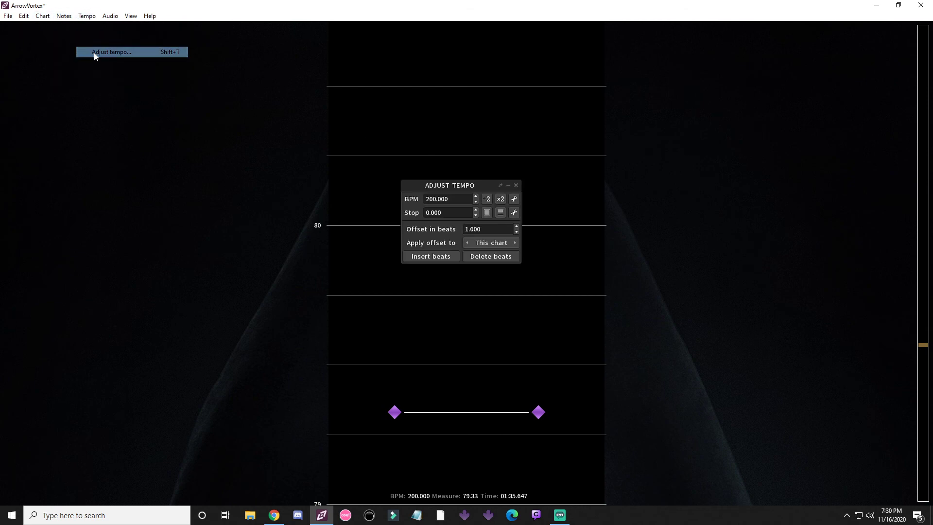
click(516, 185)
click(86, 16)
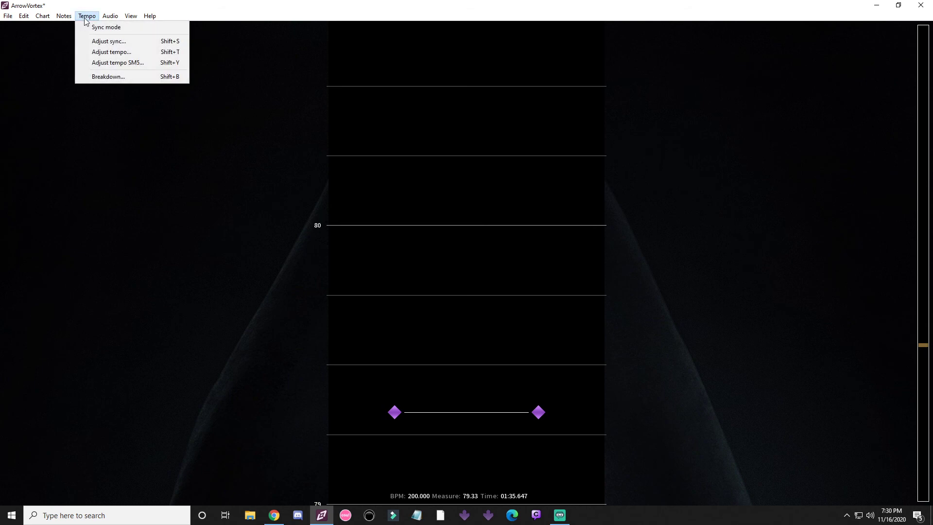
click(101, 76)
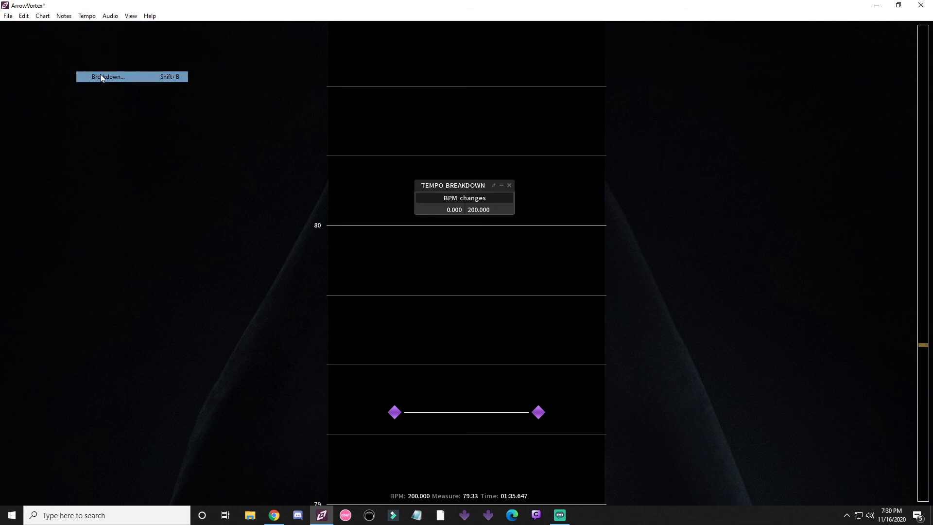
click(510, 186)
click(86, 16)
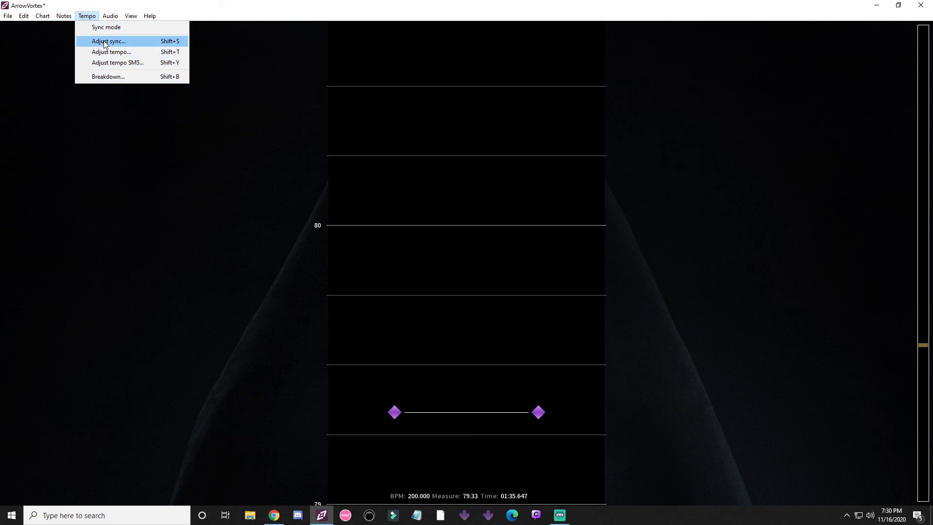
- Browse the Chart, Notes, Tempo and Audio menus without choosing anything
mouse_move(47, 20)
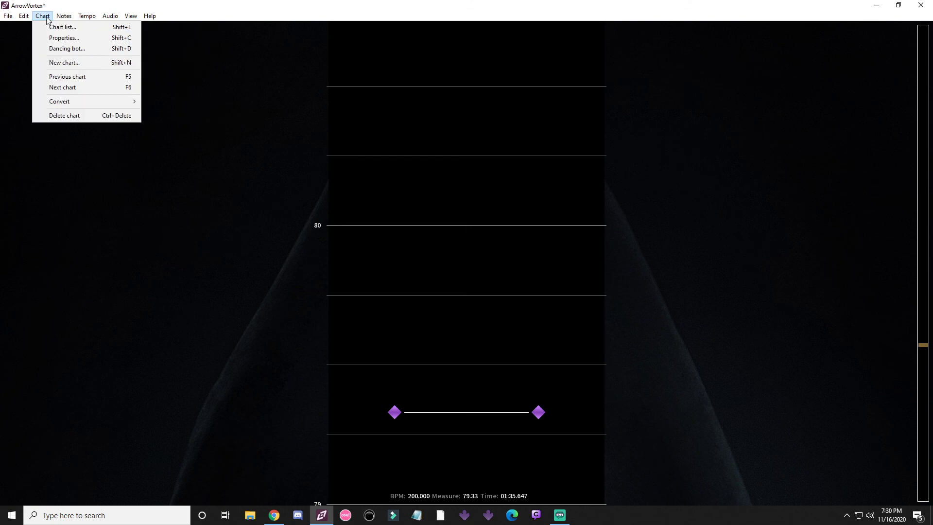
mouse_move(91, 18)
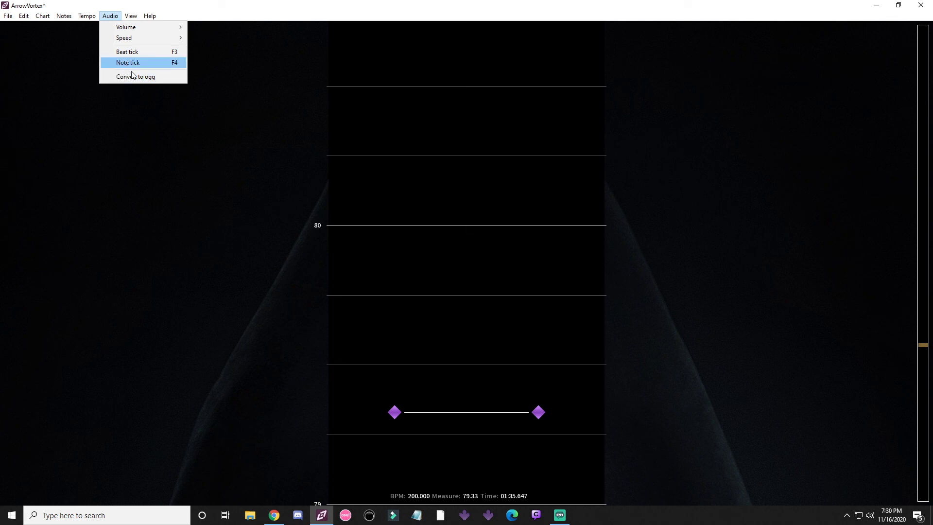
click(476, 246)
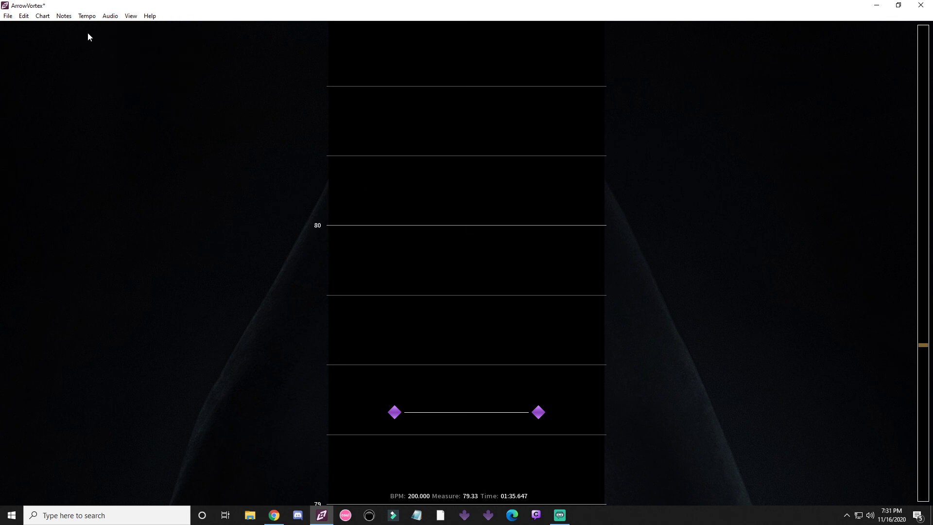
click(87, 16)
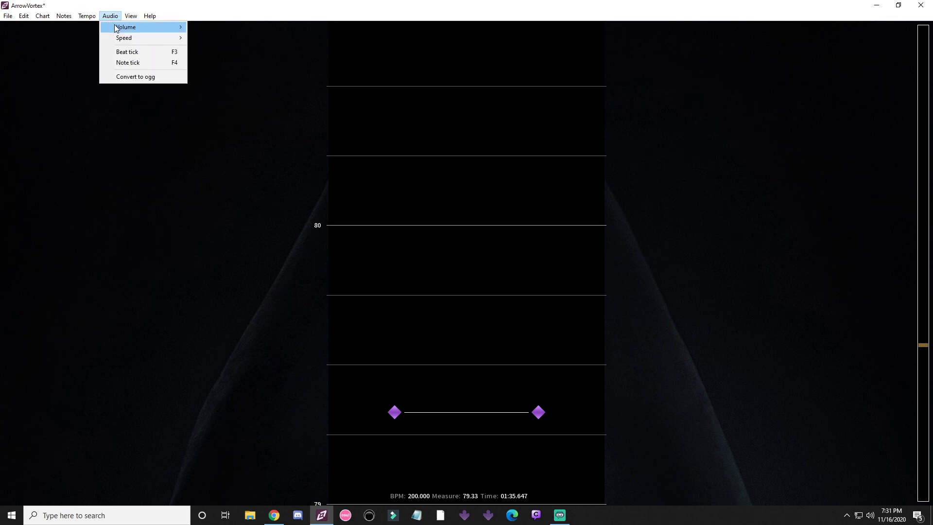
- Start converting the song's music to Ogg Vorbis, then browse the Audio and View menus
click(128, 78)
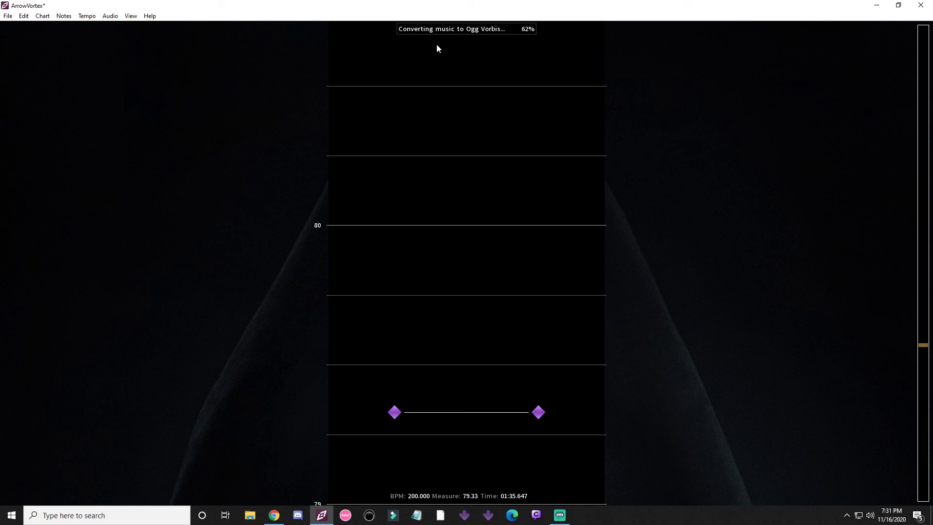
click(109, 17)
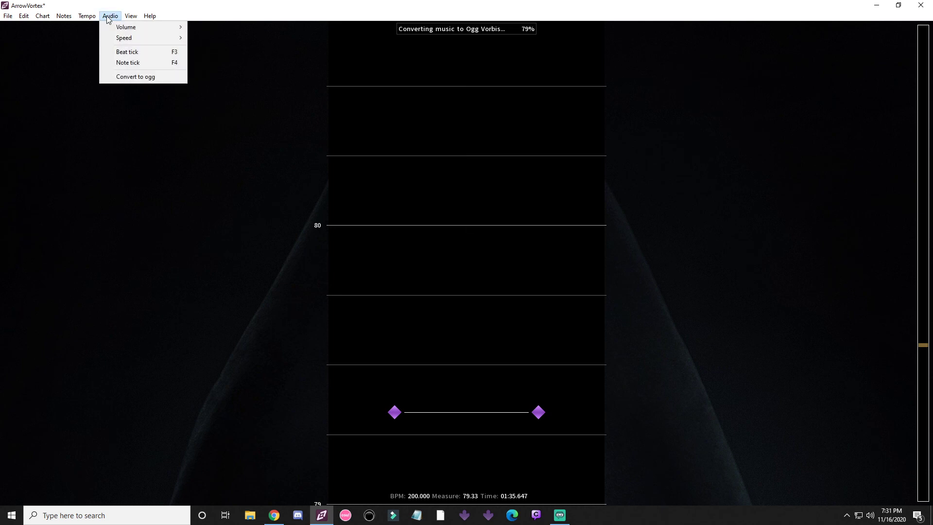
mouse_move(130, 19)
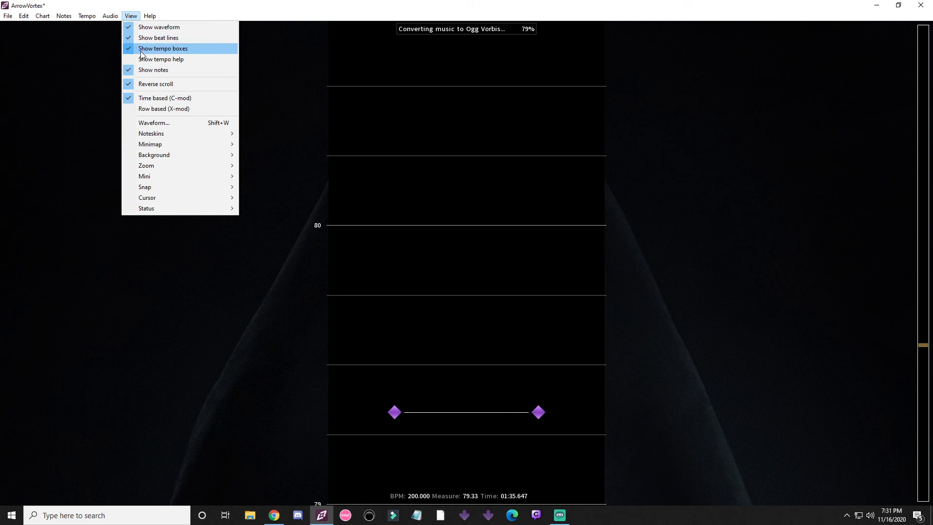
click(137, 84)
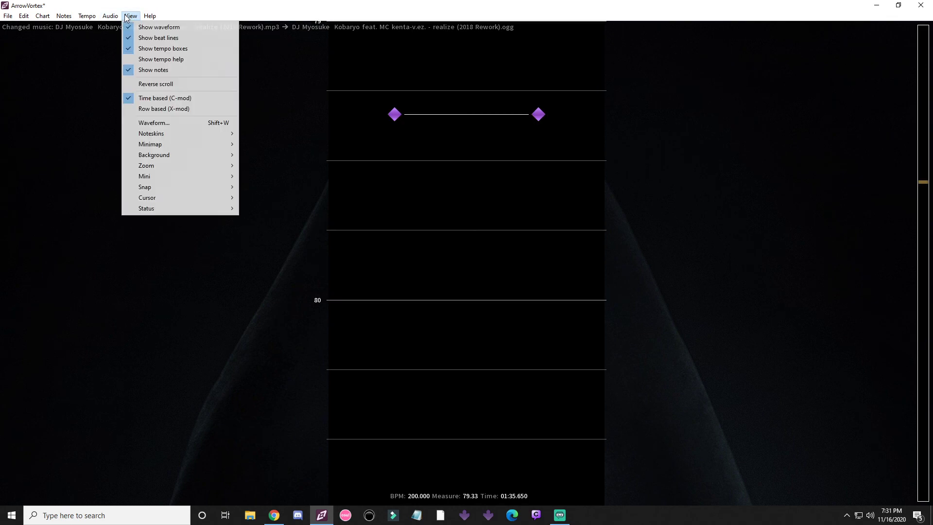
click(144, 84)
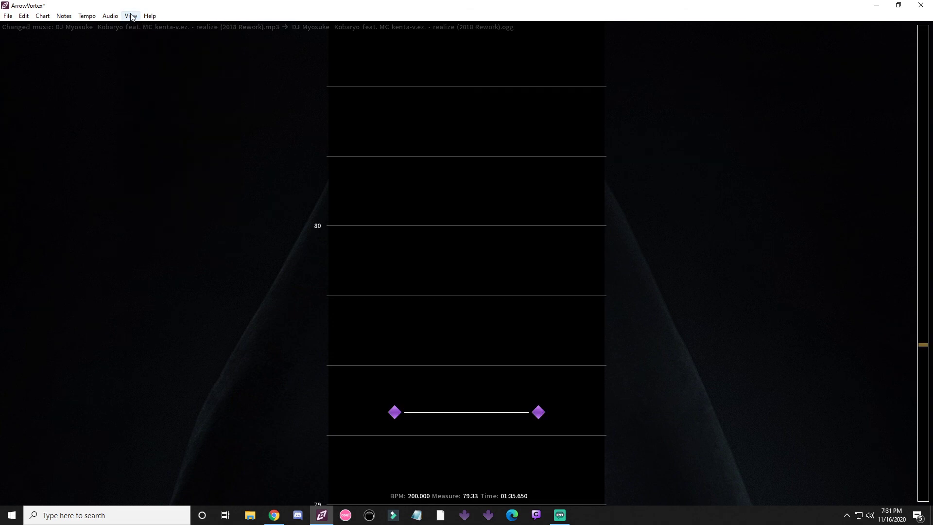
click(131, 16)
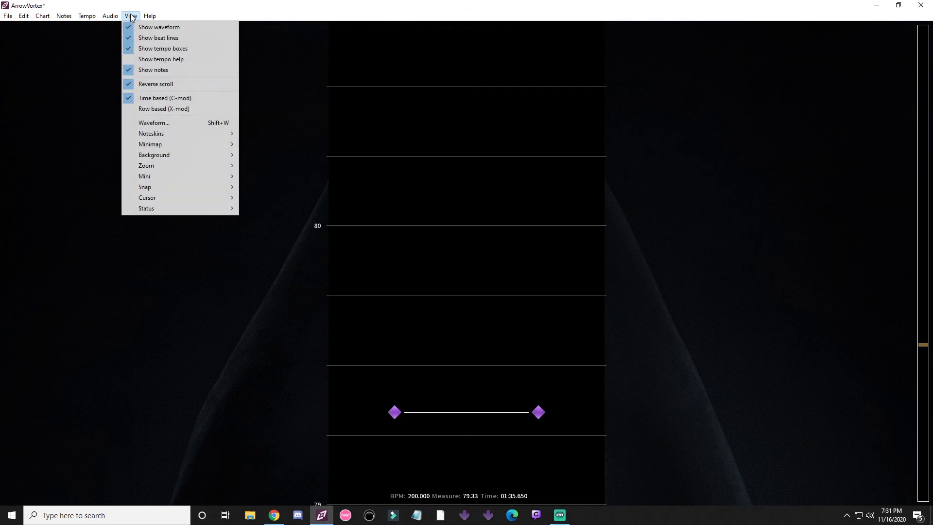
click(154, 108)
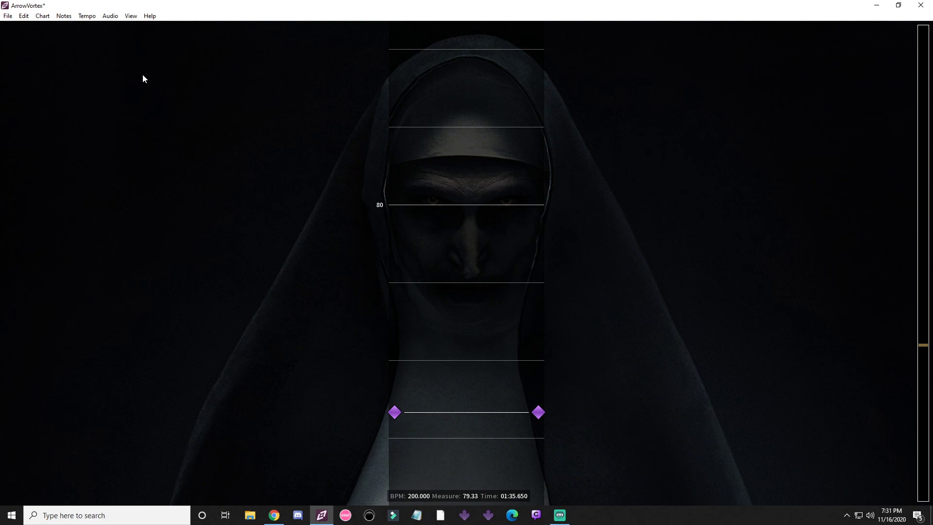
scroll(410, 249, down, 3)
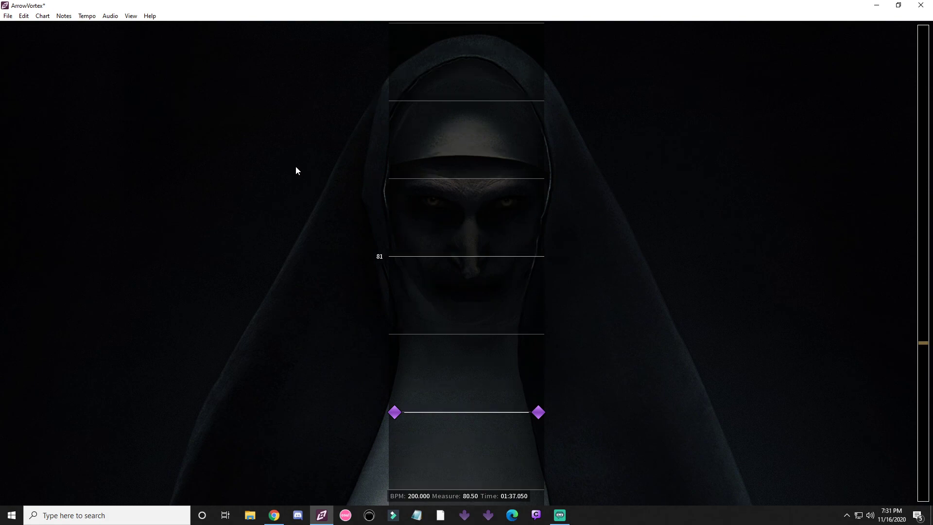
key(space)
click(113, 16)
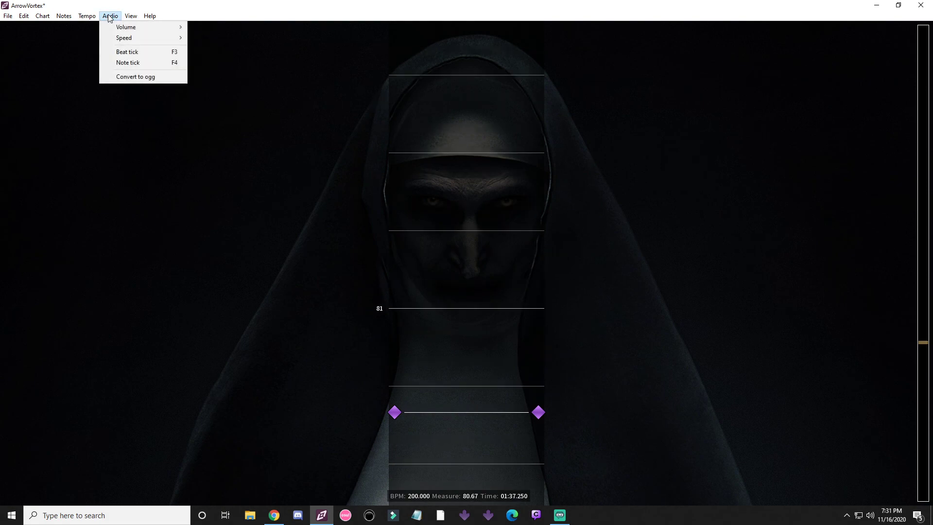
click(160, 97)
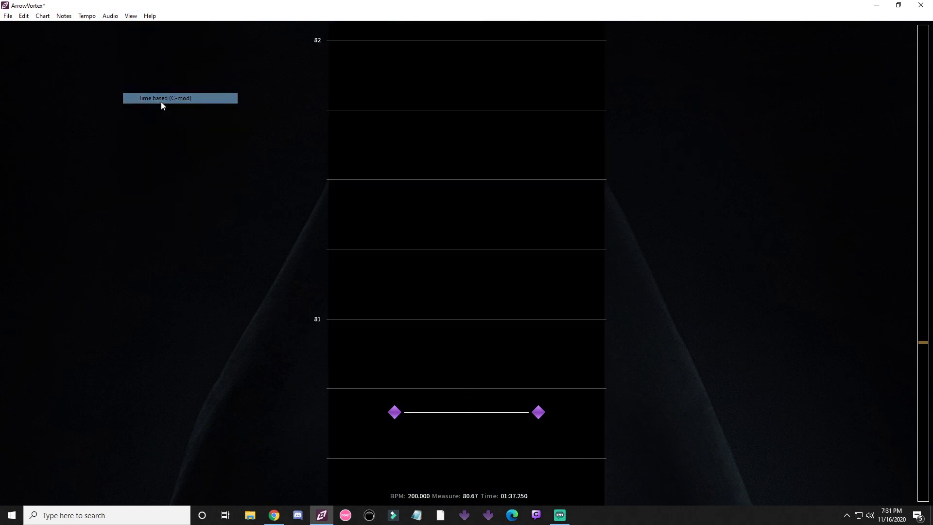
click(136, 18)
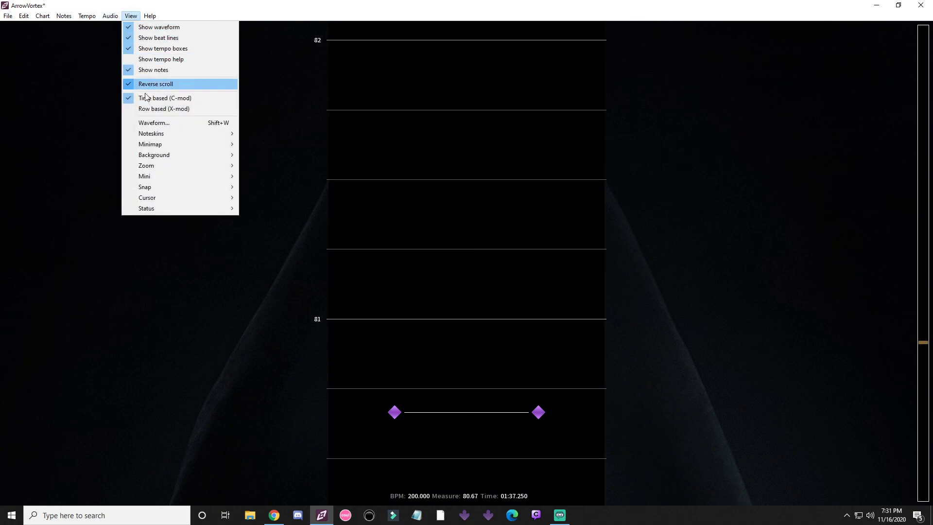
click(154, 124)
click(474, 338)
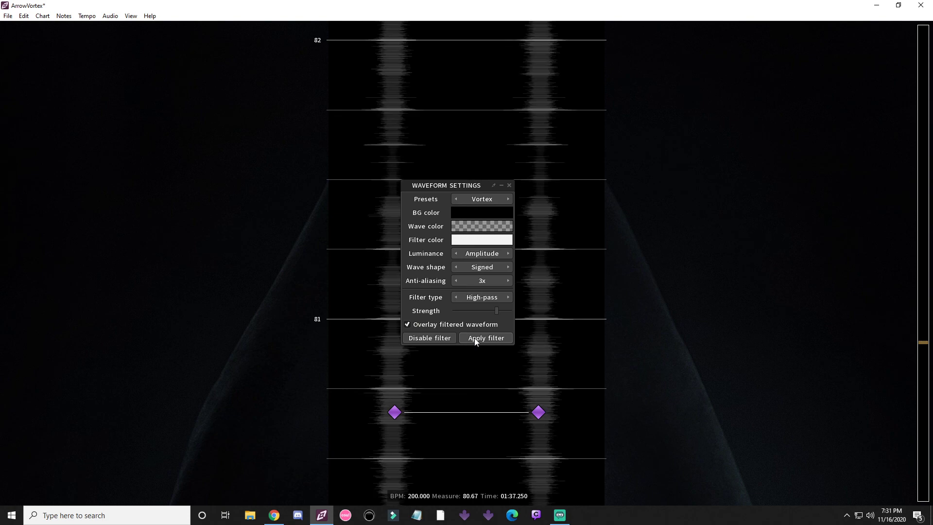
scroll(612, 254, down, 2)
scroll(644, 289, down, 3)
scroll(633, 282, down, 2)
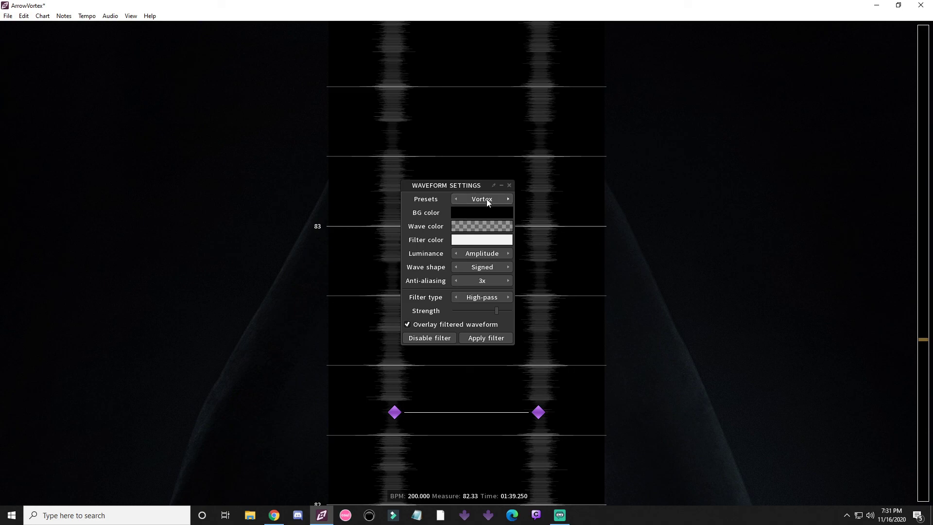
click(509, 186)
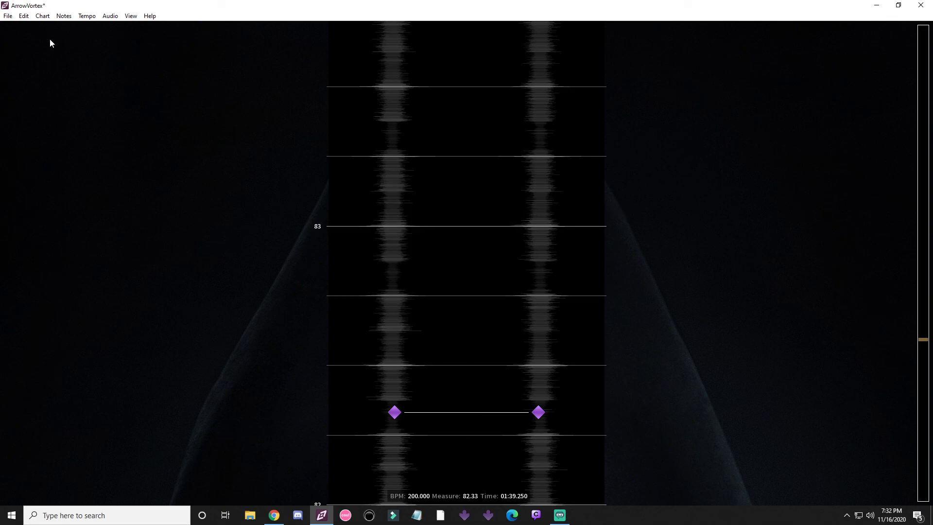
click(130, 16)
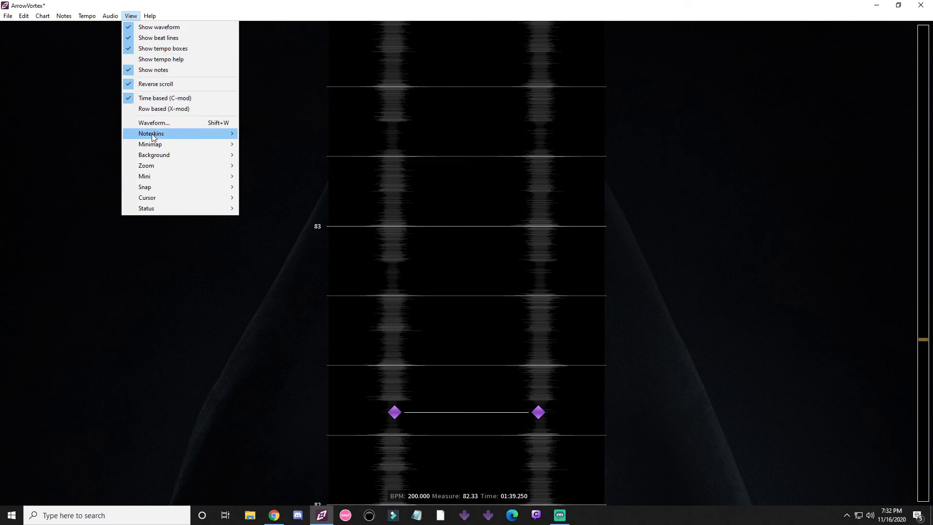
mouse_move(153, 138)
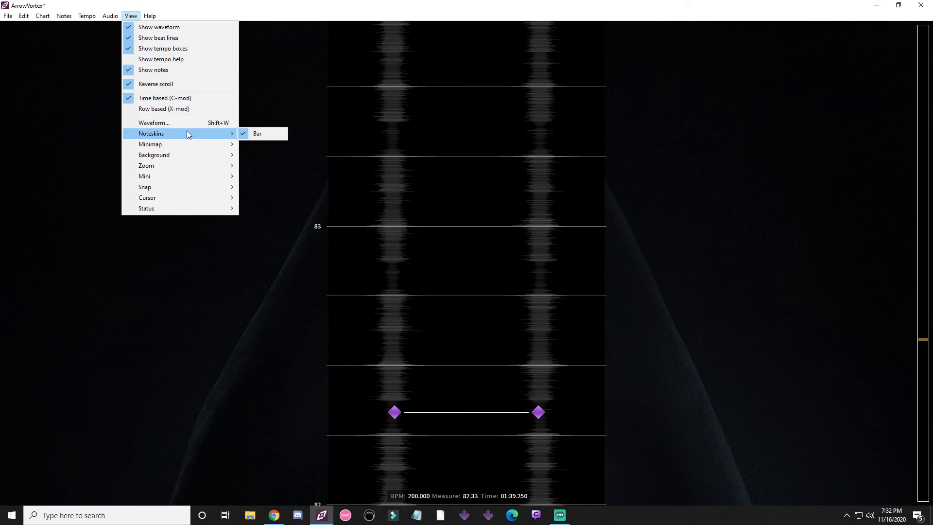
click(18, 34)
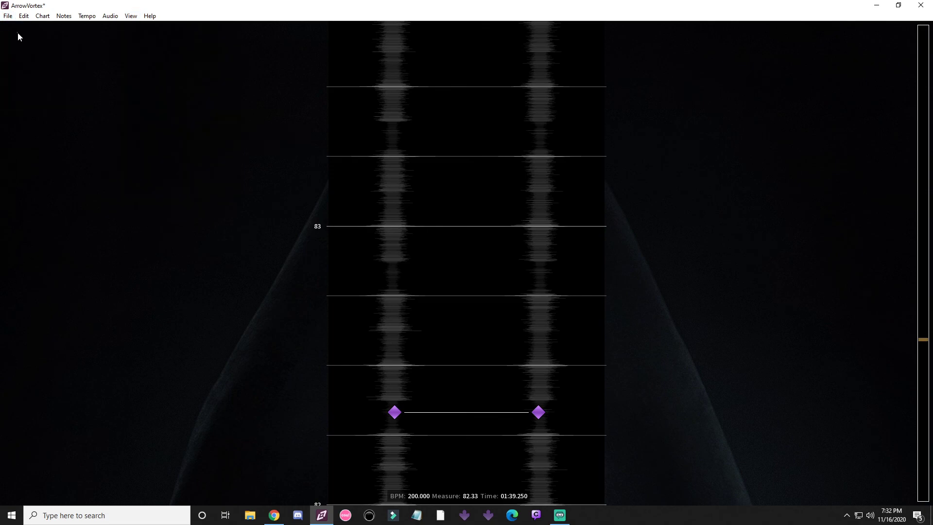
- Load letter (1).sm from Recent files, declining to save the previous chart
click(8, 16)
click(20, 25)
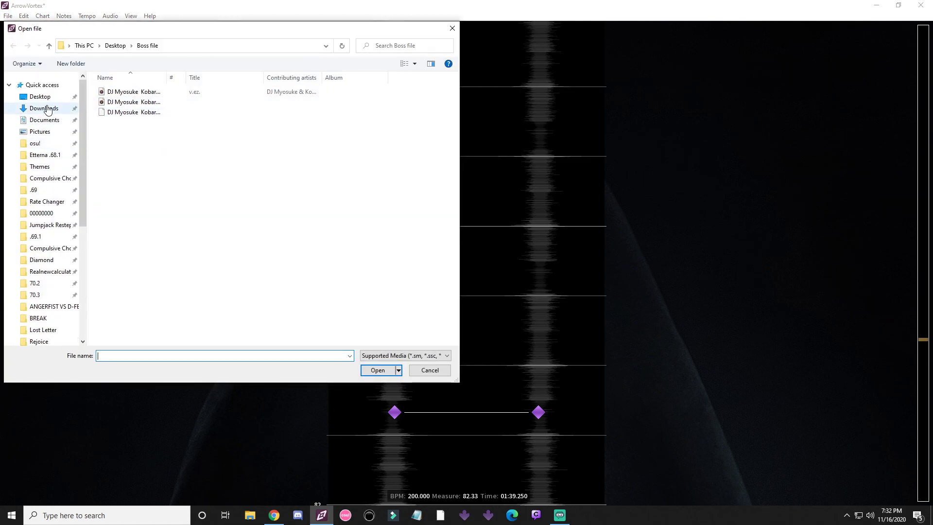
click(39, 97)
click(452, 28)
click(7, 16)
mouse_move(34, 39)
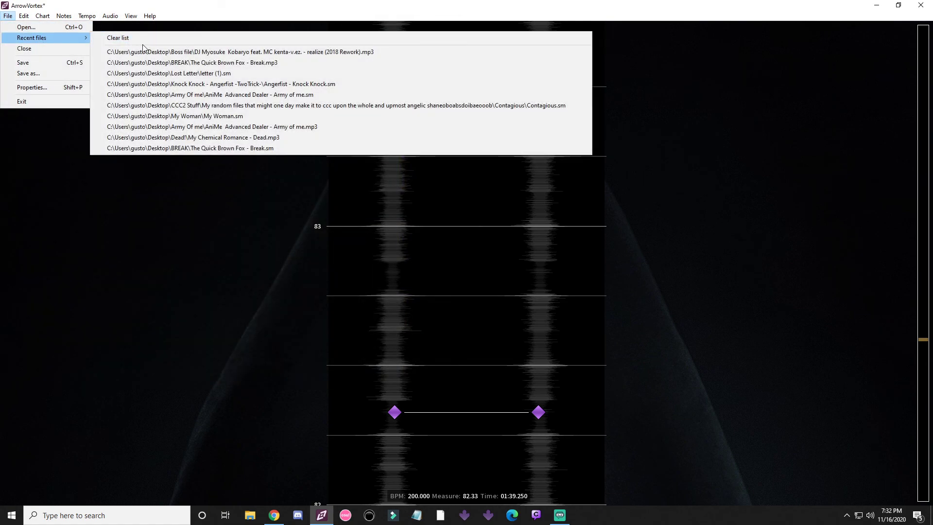
click(158, 73)
click(472, 289)
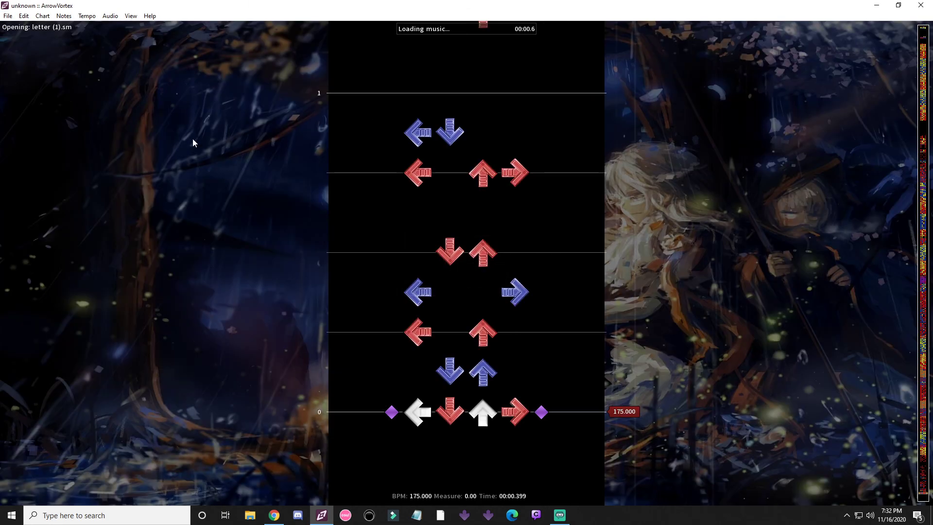
- Switch the notes to the Bar noteskin
click(87, 16)
click(131, 16)
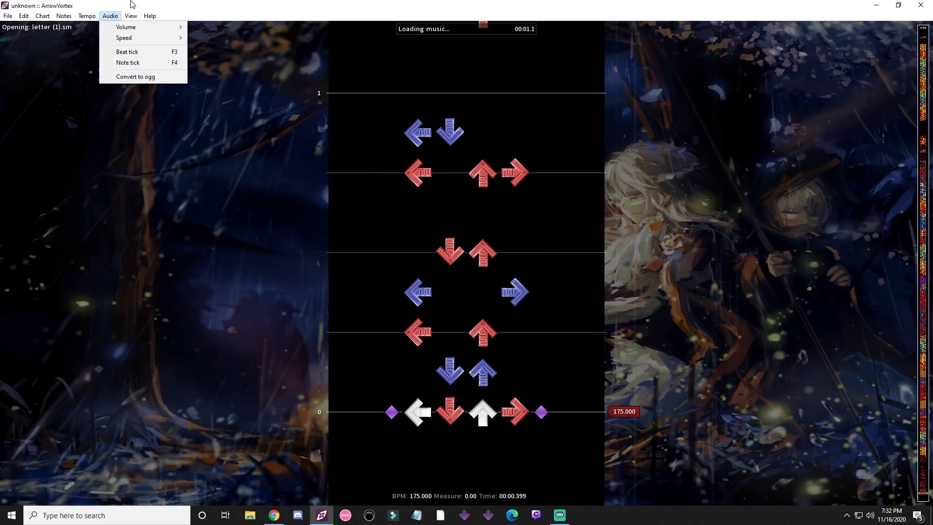
click(131, 16)
mouse_move(160, 130)
click(260, 135)
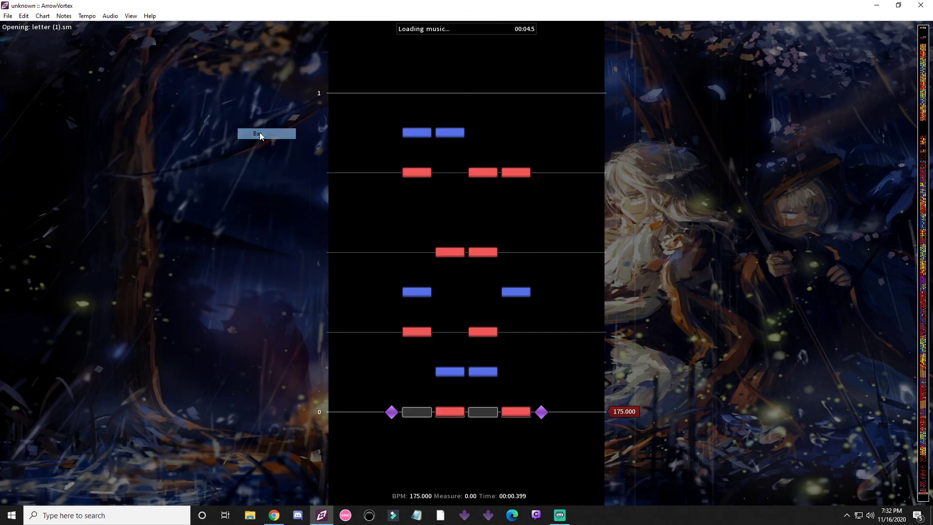
- Switch the noteskin back to Classic arrows
click(131, 16)
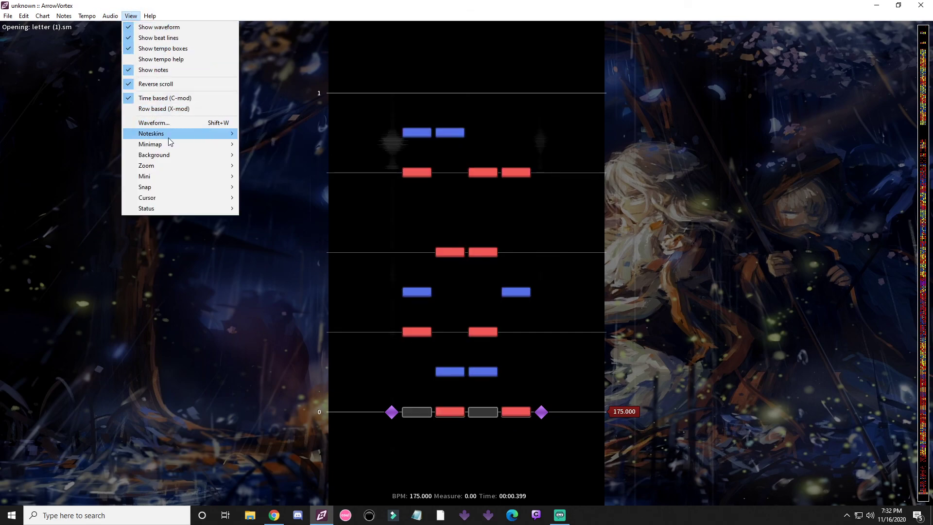
mouse_move(169, 138)
click(274, 144)
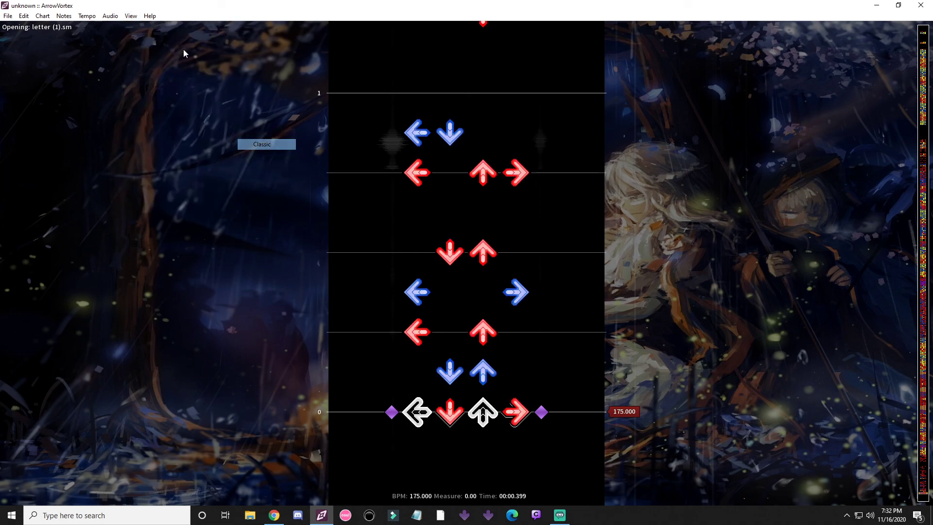
click(130, 17)
mouse_move(188, 135)
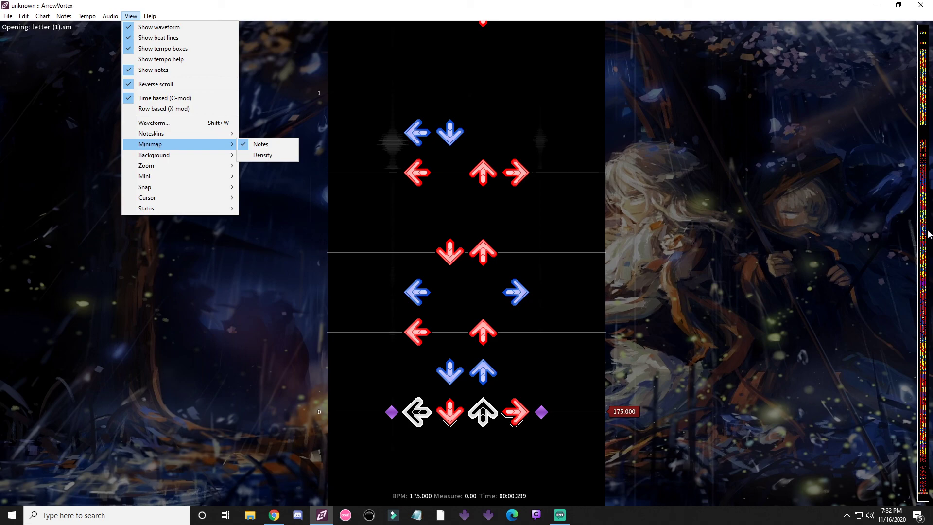
- Show note density in the minimap, then switch it back to notes
click(259, 156)
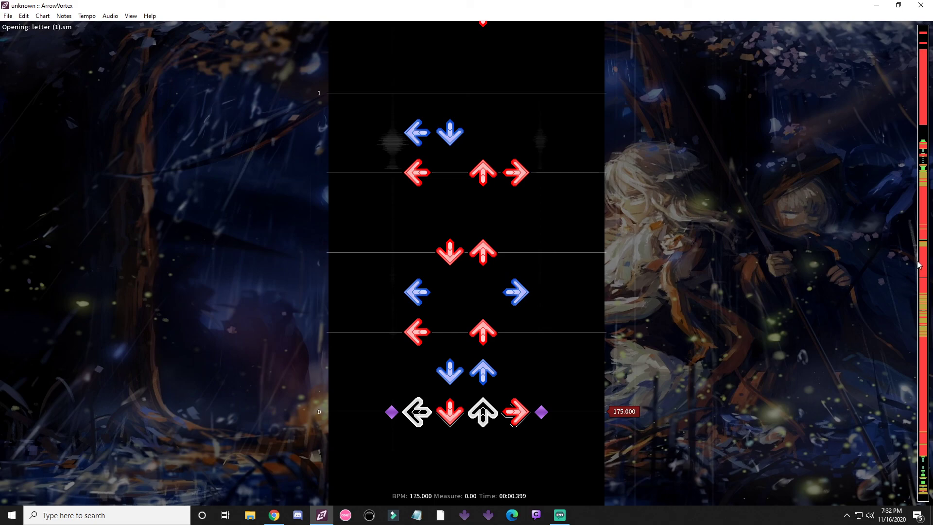
click(131, 16)
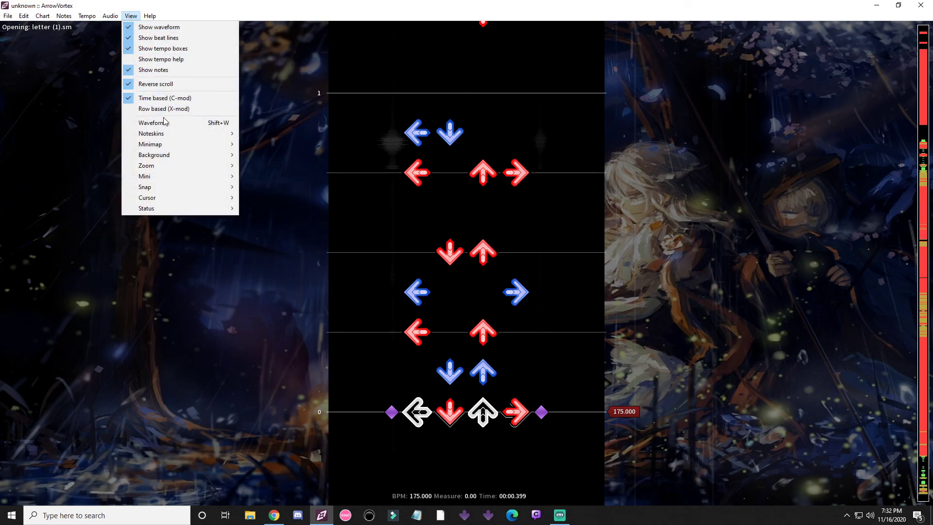
click(259, 144)
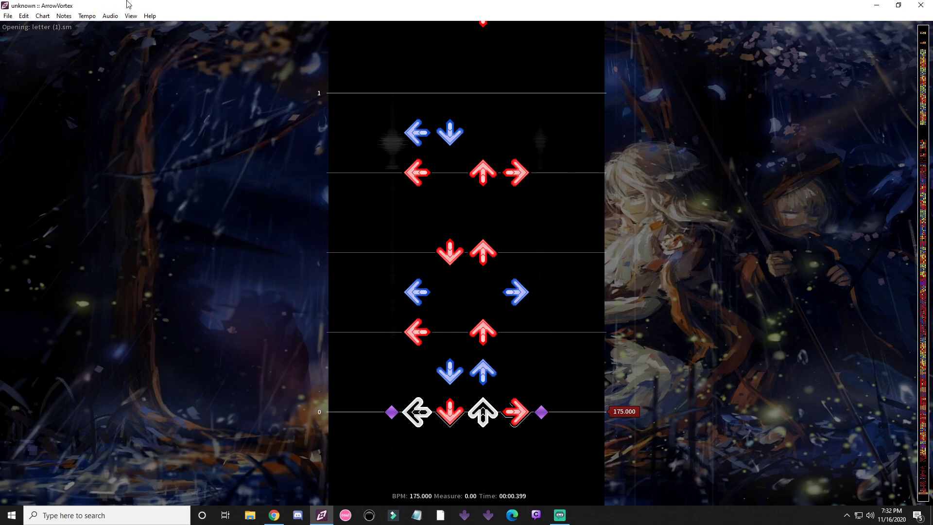
- Hide the background image, then toggle it back on
click(130, 16)
mouse_move(184, 155)
click(261, 156)
click(131, 15)
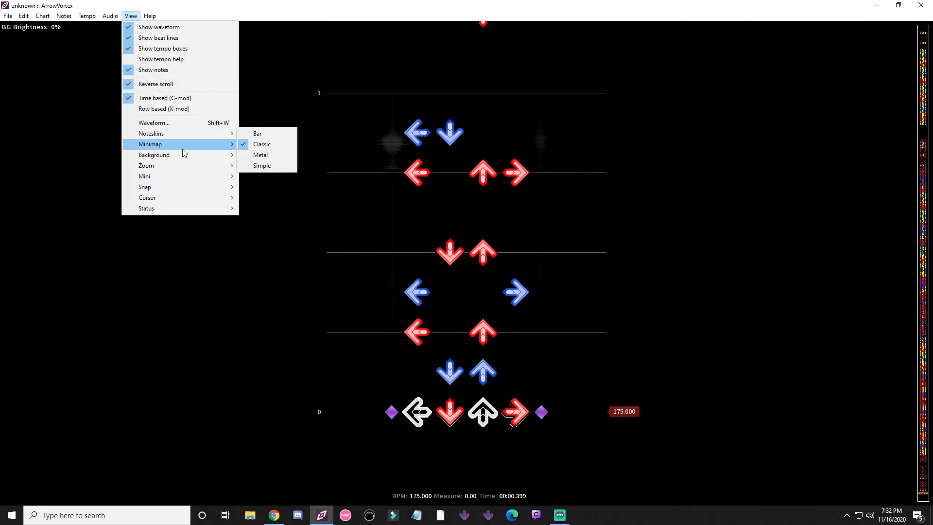
mouse_move(185, 155)
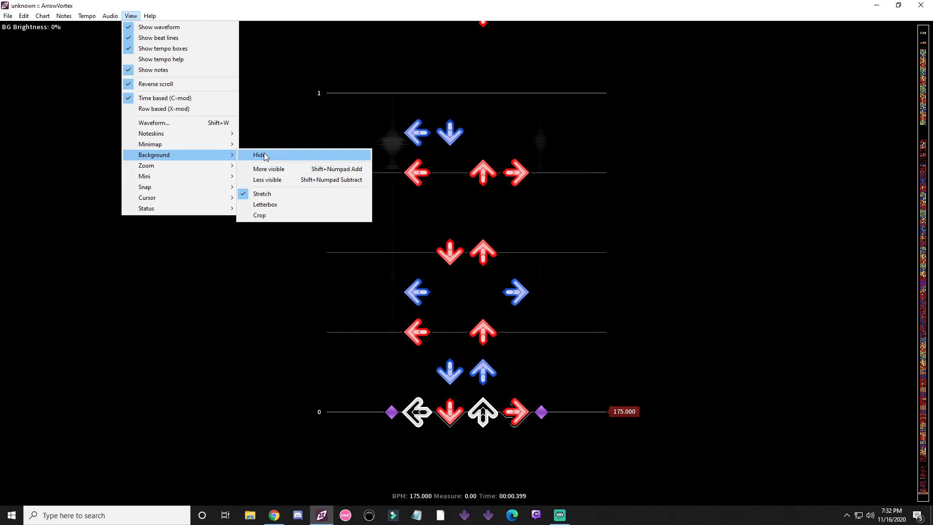
click(263, 152)
- Make the background more visible, bringing its brightness to 10%
click(131, 15)
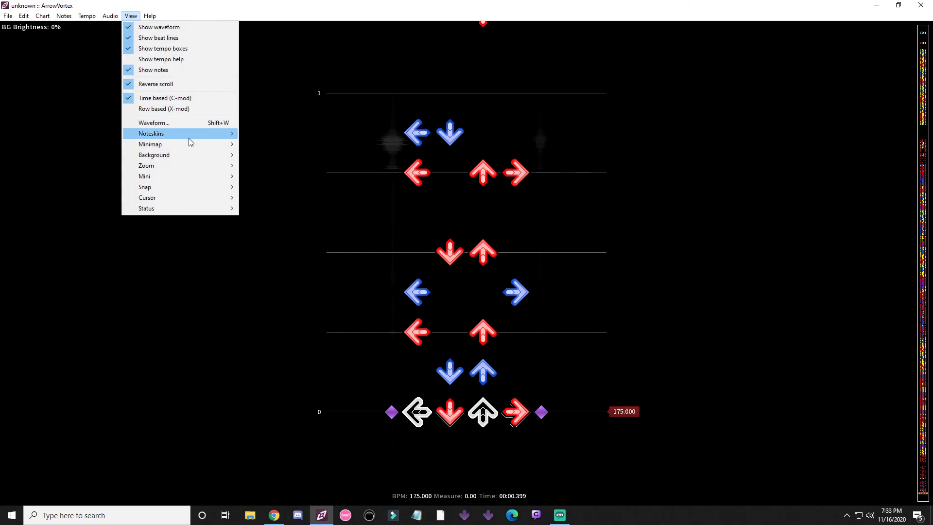
click(130, 16)
click(130, 16)
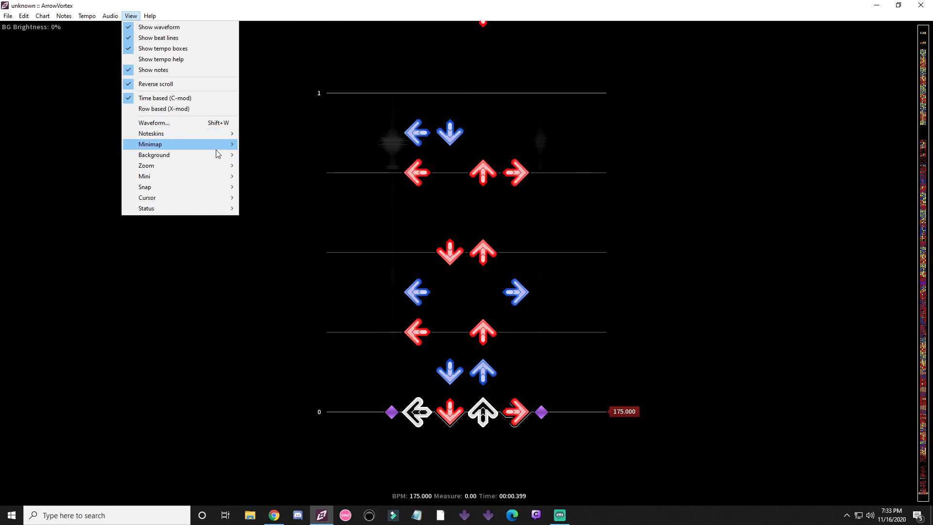
mouse_move(224, 158)
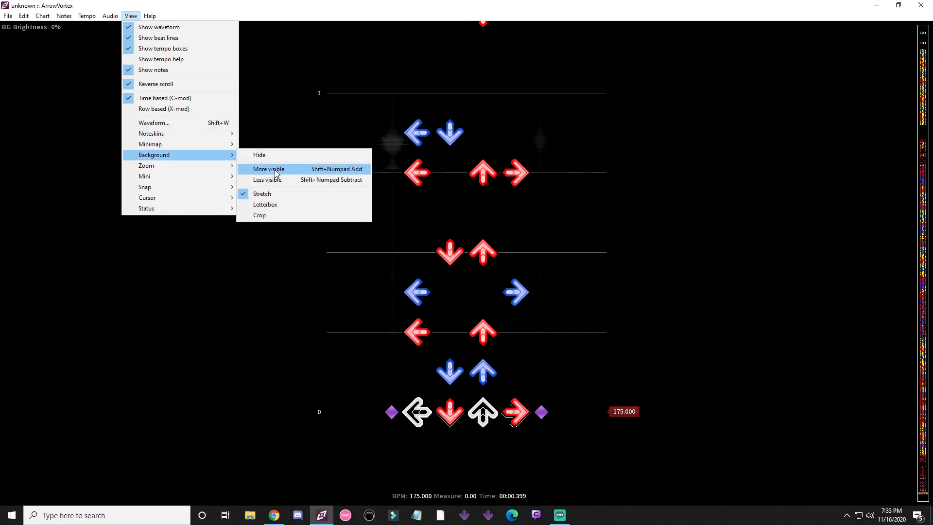
click(275, 170)
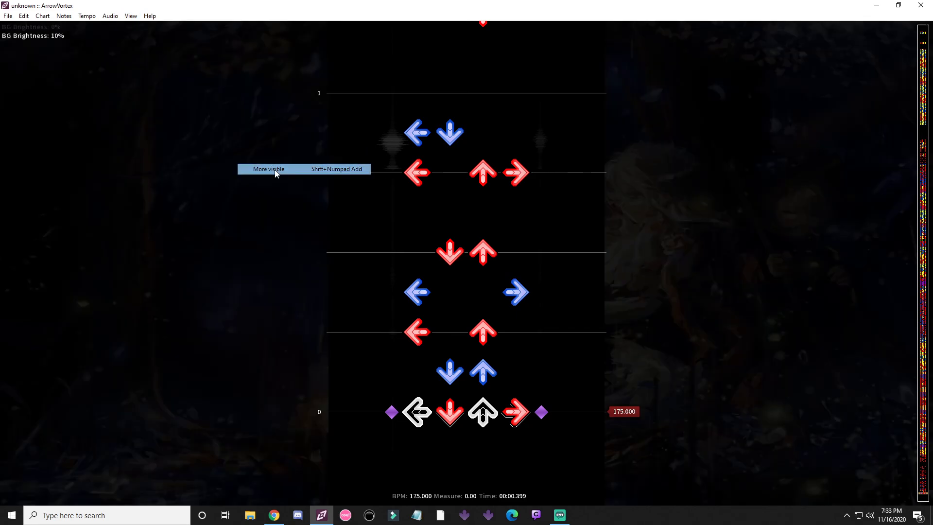
click(131, 16)
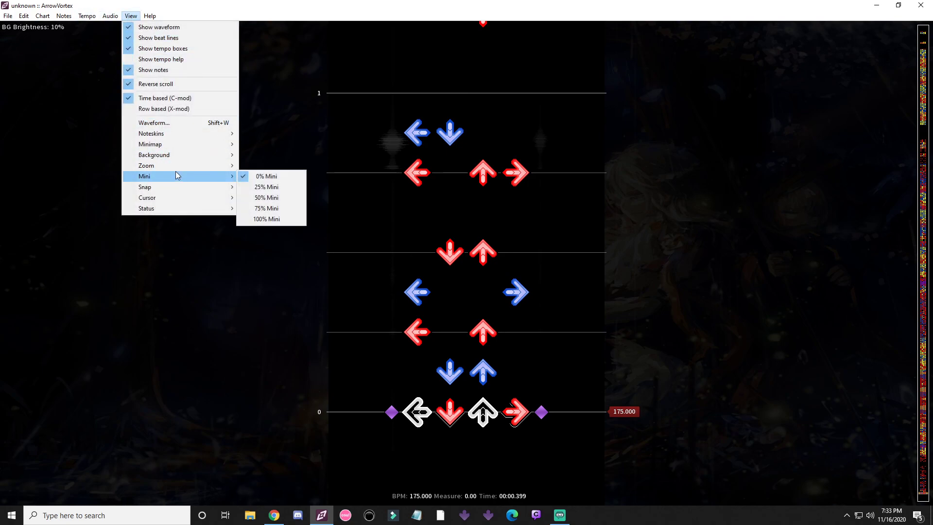
mouse_move(180, 176)
mouse_move(183, 154)
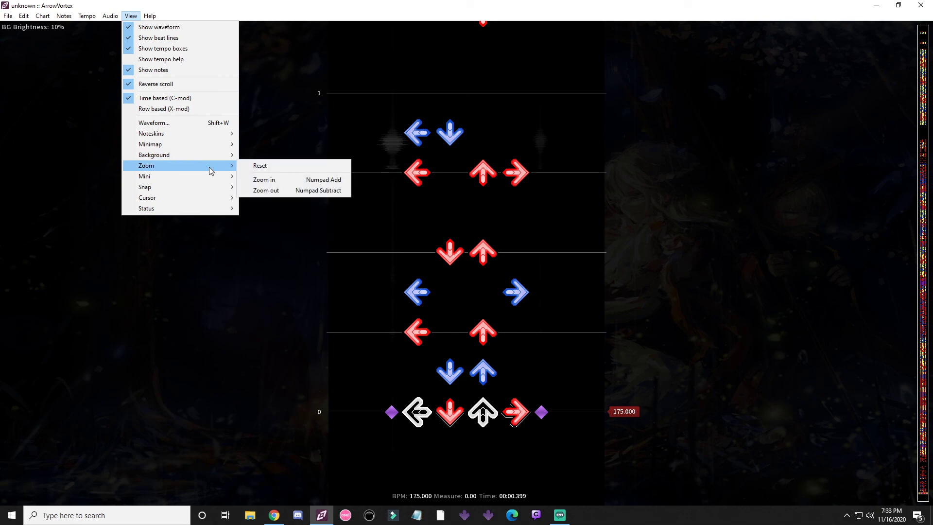
- Select the red right arrow note and zoom the chart out and in with Numpad -/+
click(516, 173)
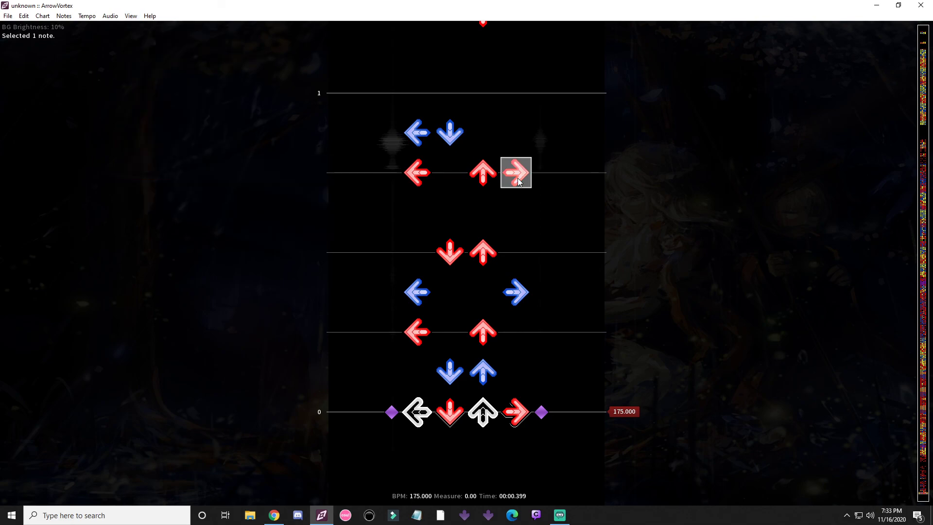
key(KP_Subtract)
key(KP_Subtract)
key(KP_Subtract)
key(KP_Add)
key(KP_Add)
key(KP_Add)
key(KP_Add)
key(KP_Subtract)
key(KP_Subtract)
key(KP_Subtract)
key(KP_Subtract)
key(KP_Subtract)
key(KP_Subtract)
key(KP_Add)
key(KP_Add)
key(KP_Add)
key(KP_Add)
key(KP_Add)
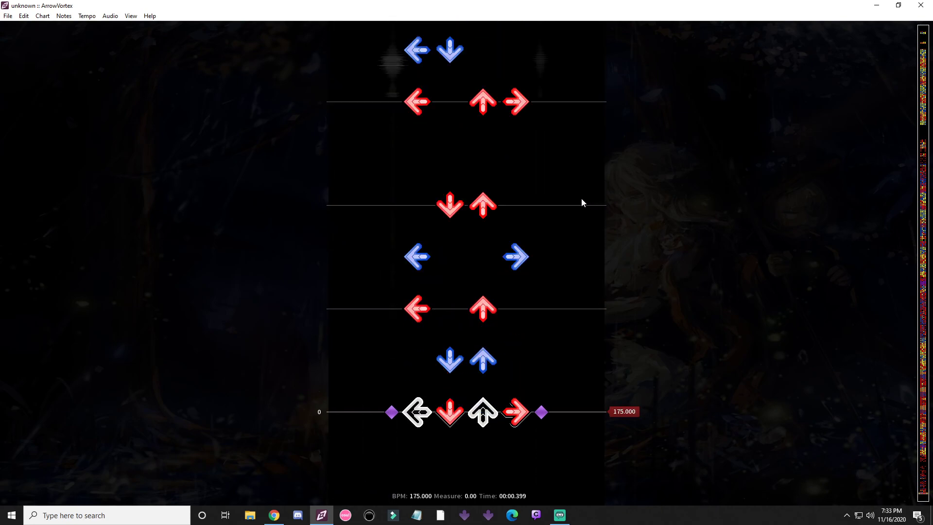
key(KP_Subtract)
key(KP_Subtract)
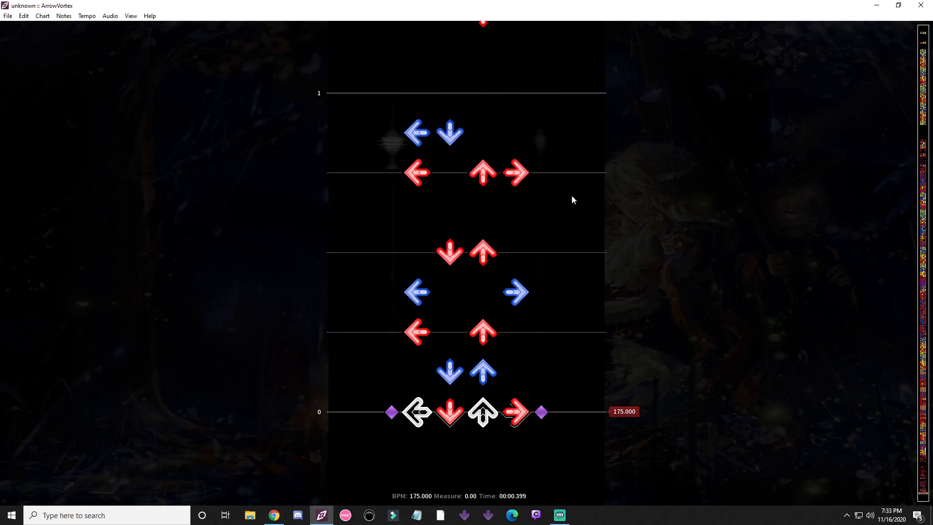
- Fine-tune the zoom to a closer view and set the snap to 16th
key(KP_Add)
key(KP_Add)
key(KP_Add)
key(KP_Add)
key(KP_Subtract)
key(KP_Subtract)
key(KP_Subtract)
key(KP_Subtract)
key(KP_Subtract)
key(KP_Subtract)
key(KP_Add)
key(KP_Add)
key(KP_Add)
key(KP_Add)
key(KP_Add)
key(KP_Add)
key(KP_Add)
key(KP_Add)
key(KP_Subtract)
key(KP_Subtract)
key(KP_Subtract)
key(KP_Subtract)
key(KP_Subtract)
key(KP_Subtract)
key(KP_Add)
key(KP_Add)
key(KP_Add)
key(KP_Add)
key(KP_Add)
key(KP_Add)
key(KP_Add)
key(KP_Subtract)
key(Right)
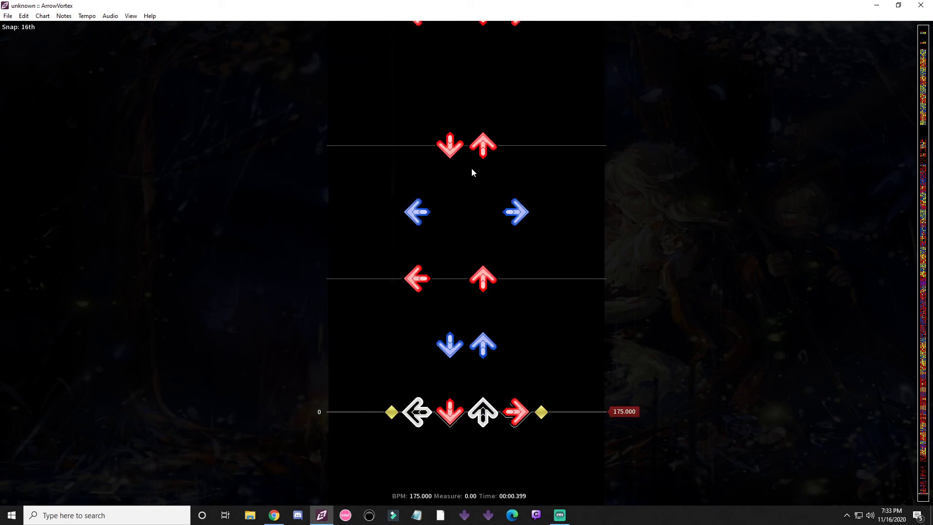
click(87, 16)
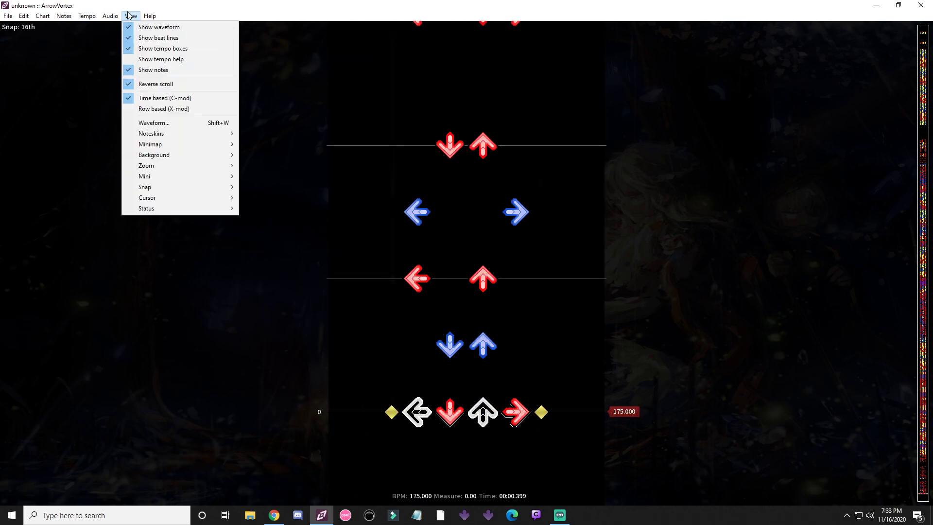
- Try 100% Mini arrows, then restore them to 0% Mini full size
mouse_move(161, 178)
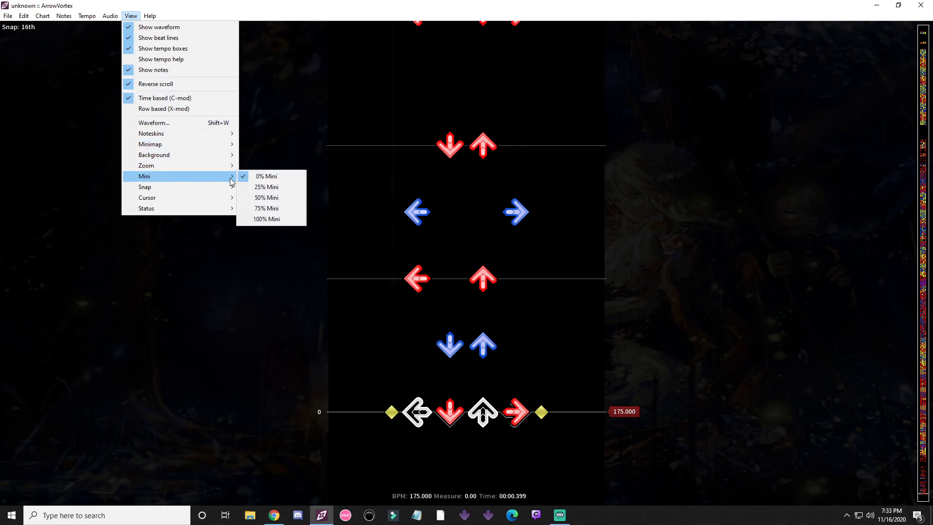
click(267, 218)
scroll(418, 231, down, 10)
scroll(419, 234, down, 19)
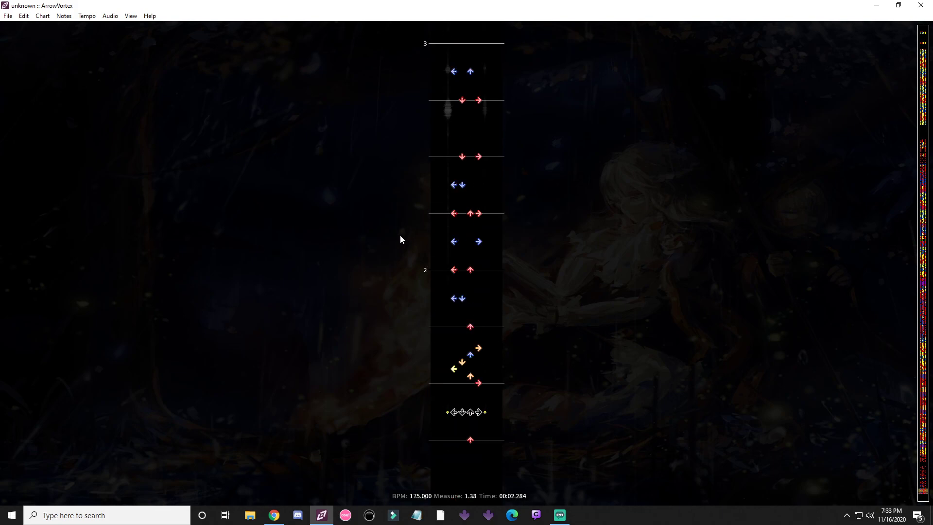
scroll(395, 233, up, 3)
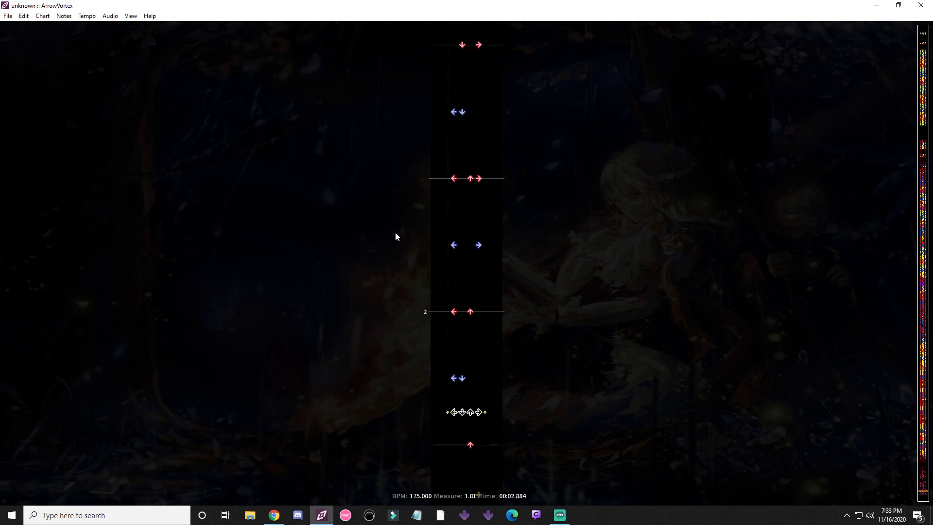
click(130, 19)
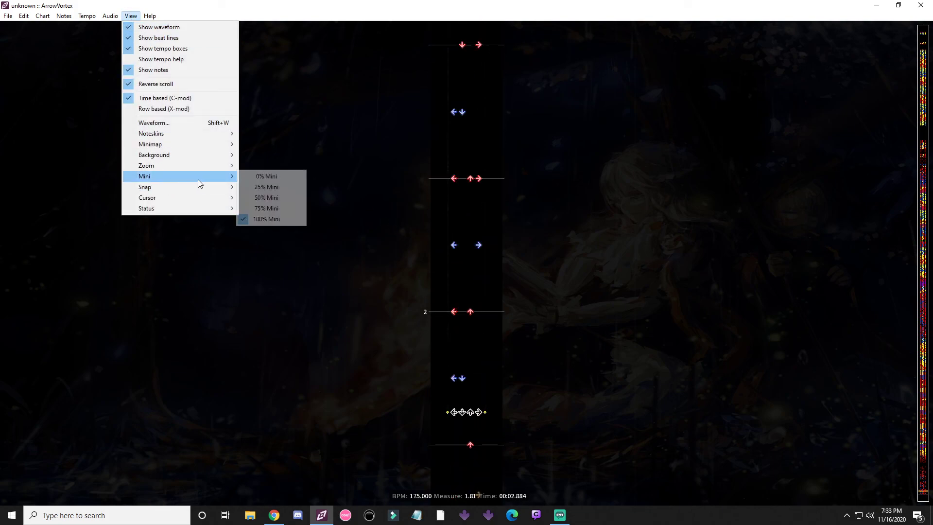
click(267, 176)
- Change the arrows to the Metal noteskin
click(131, 16)
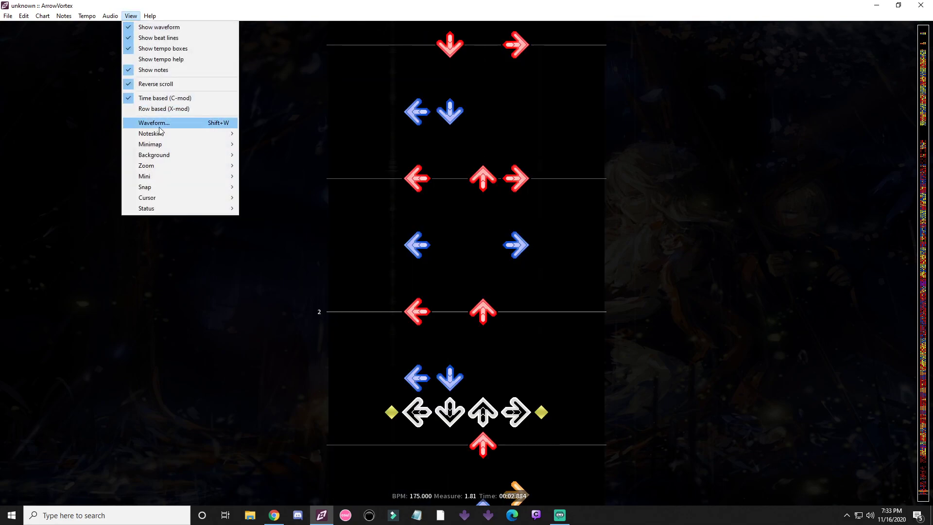
mouse_move(184, 134)
click(260, 153)
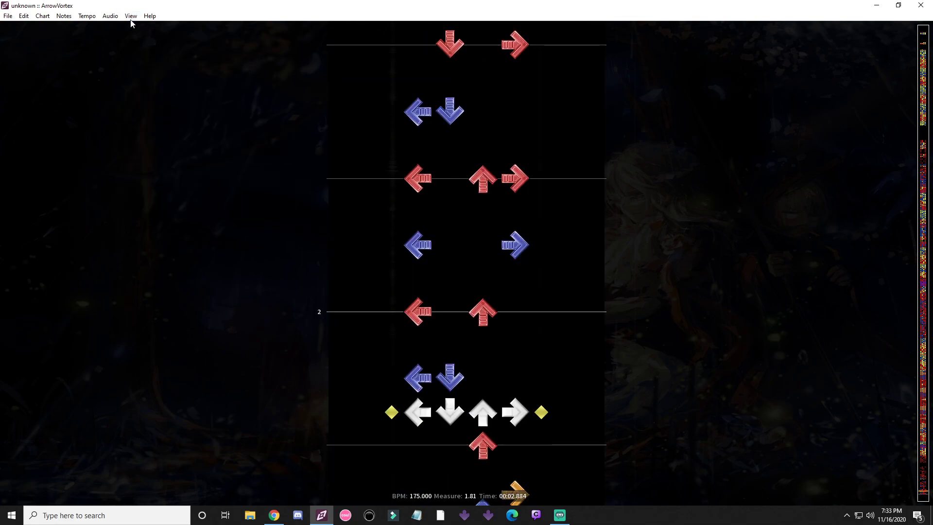
click(130, 19)
- Set the snap to 12th, then step it finer through 96th to None
mouse_move(171, 193)
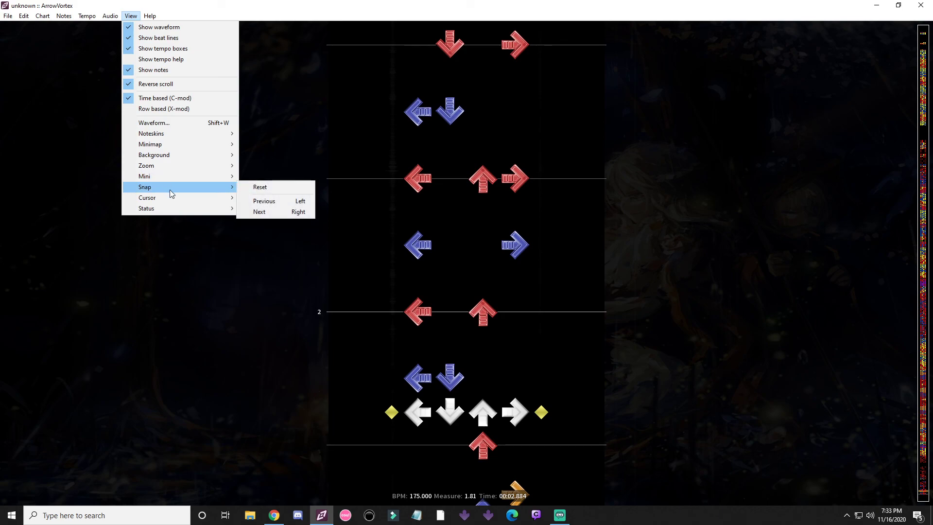
click(260, 201)
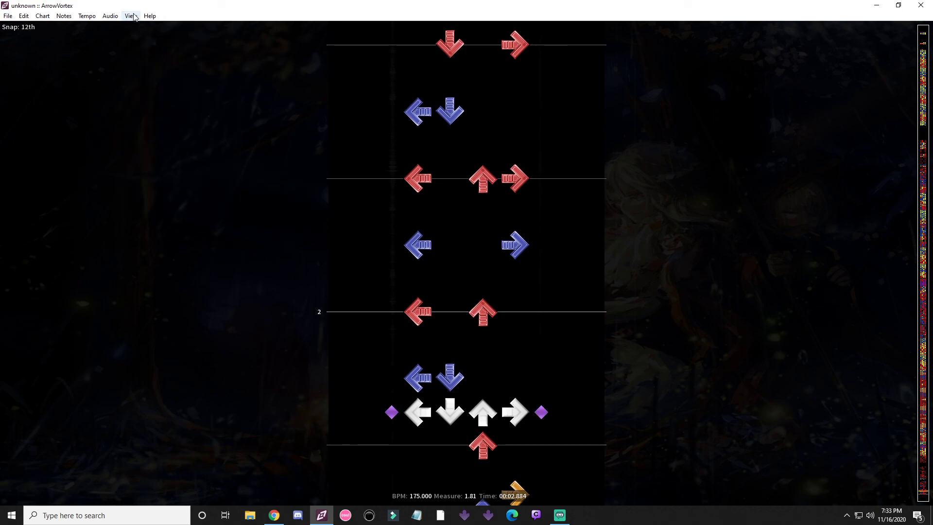
key(Right)
key(Right)
key(Right)
key(Right)
key(Right)
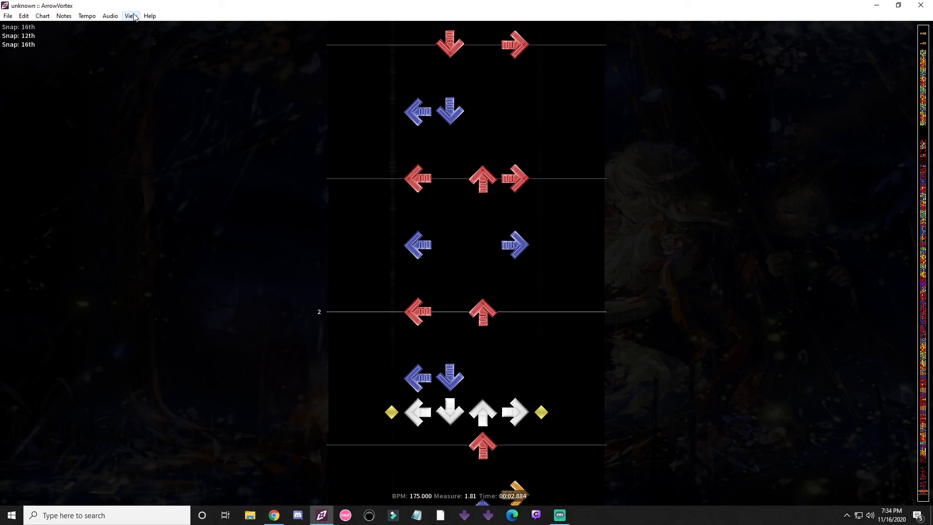
key(Right)
key(Right)
key(Right)
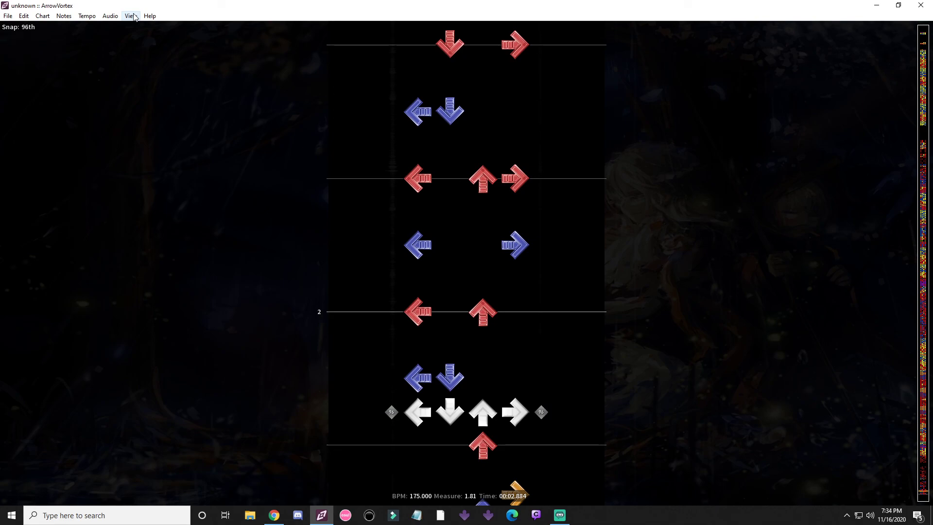
- Step the snap back from None to 192nd via View > Snap > Previous
click(132, 16)
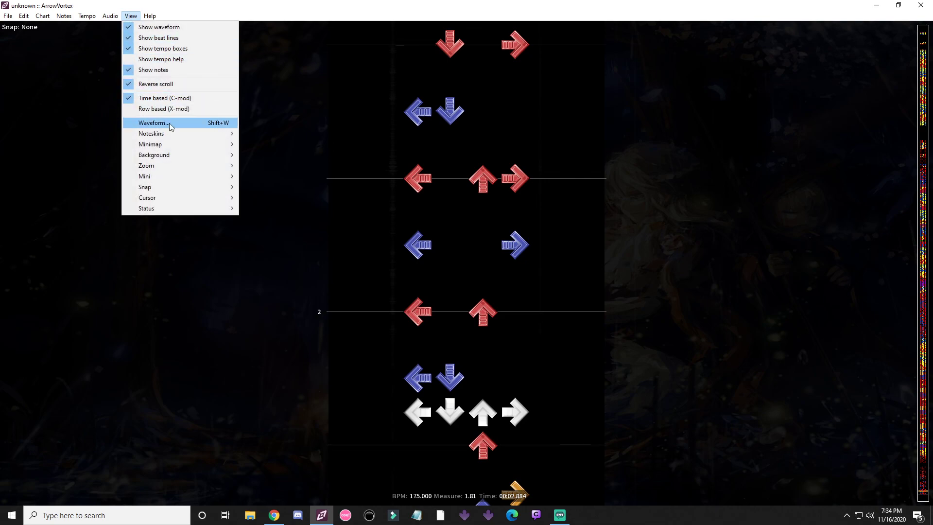
mouse_move(175, 138)
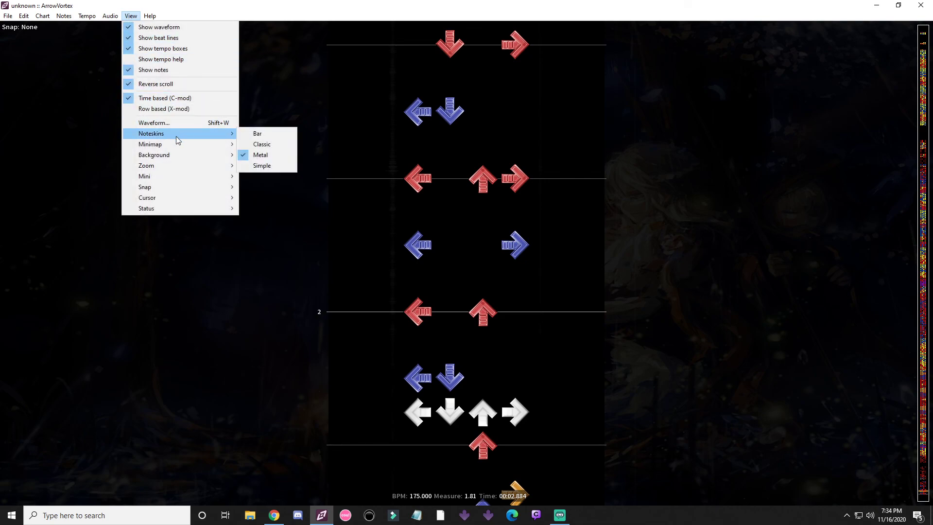
mouse_move(234, 191)
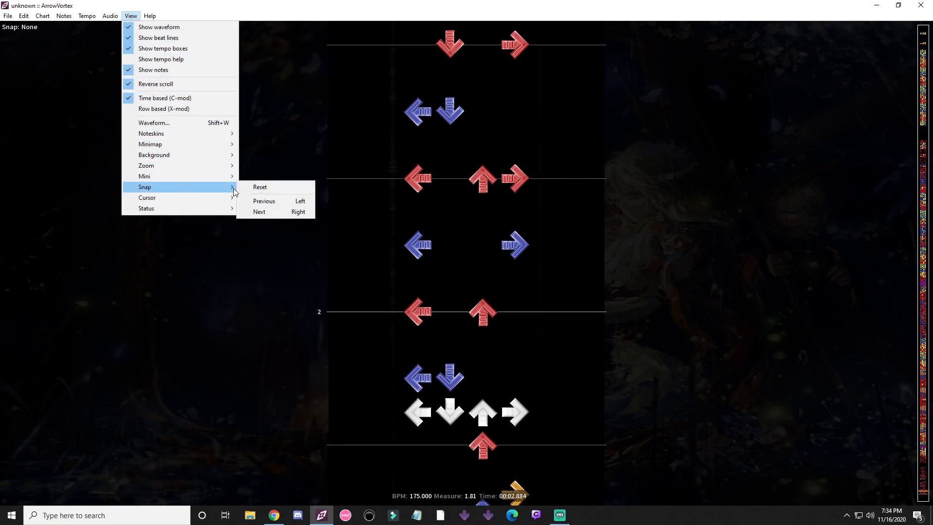
click(267, 202)
click(131, 16)
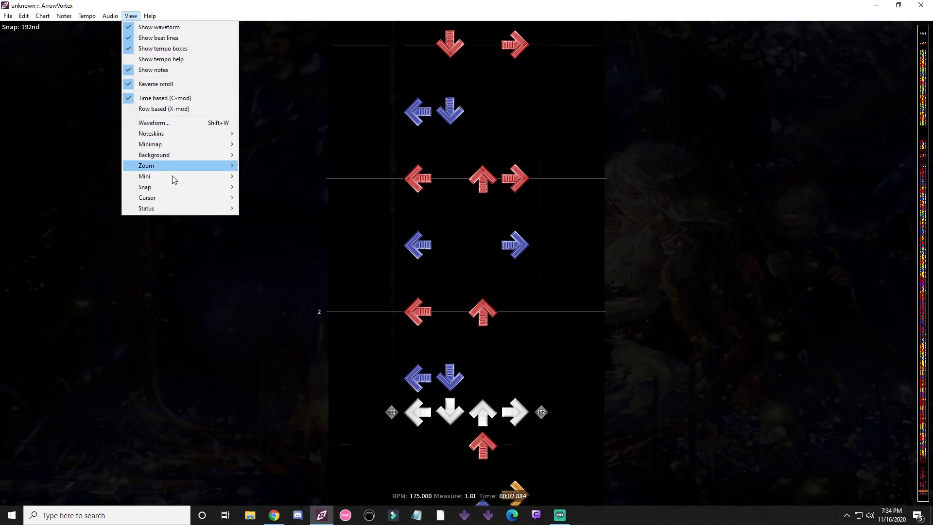
mouse_move(108, 15)
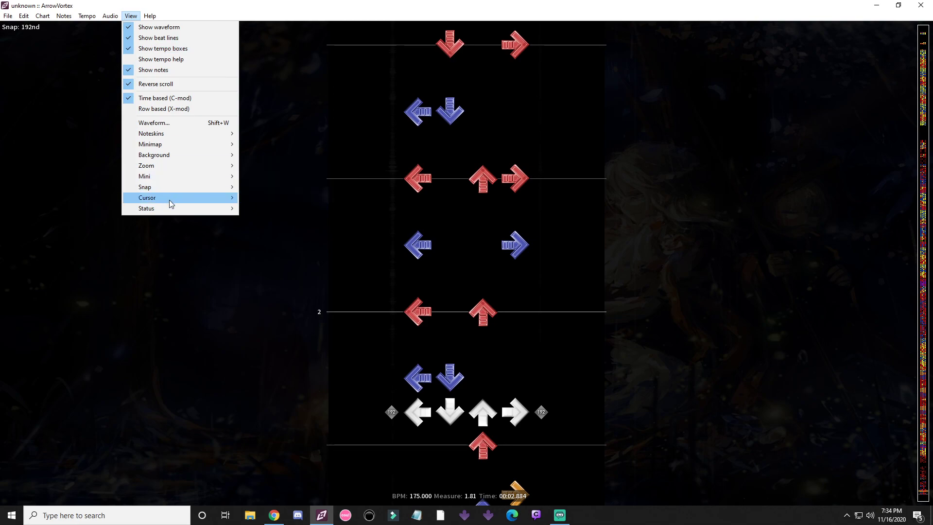
- Move the cursor up one step and set the note snap to 8th
mouse_move(177, 200)
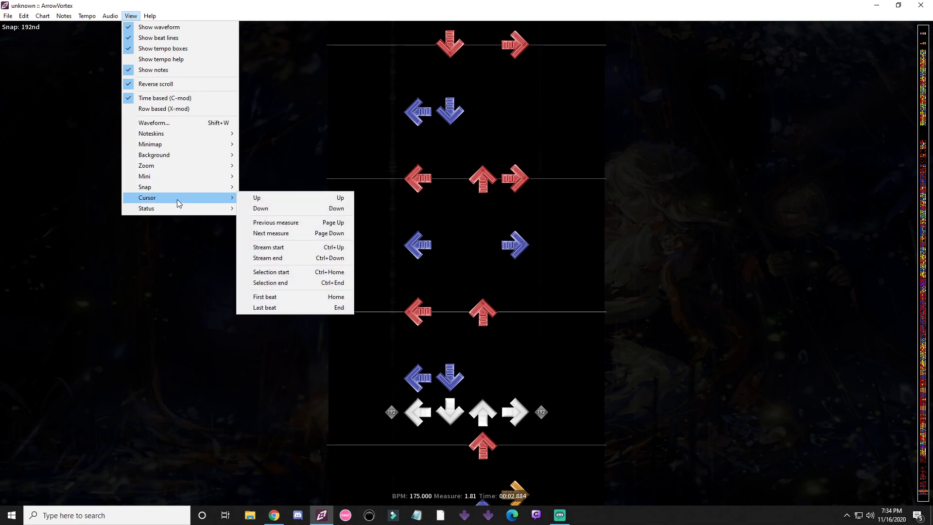
click(264, 198)
scroll(261, 201, up, 10)
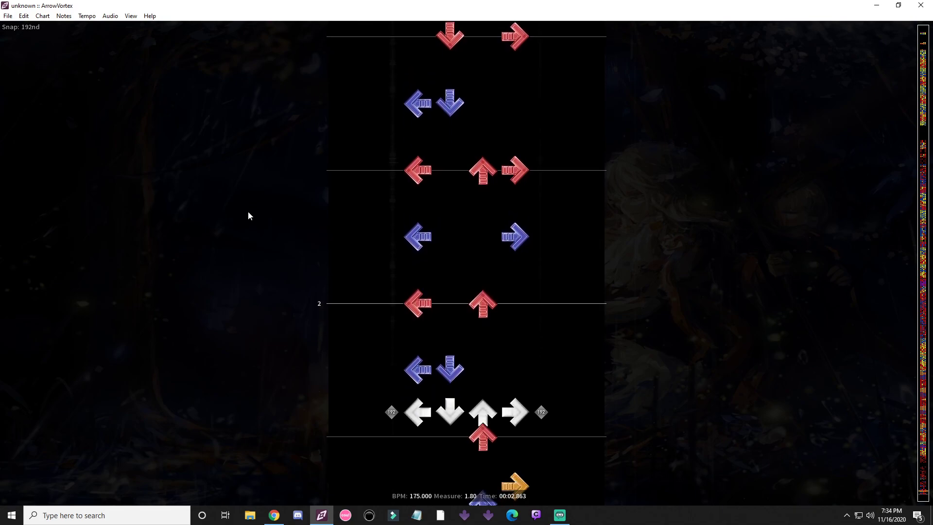
key(Left)
key(Left)
key(Left)
key(Left)
key(Left)
key(Left)
key(Left)
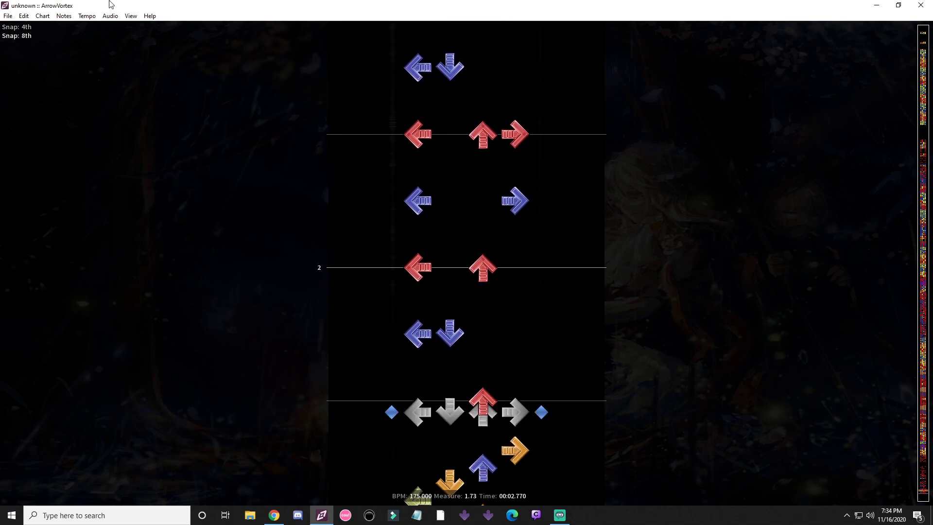
- Enable Show snap so the status line displays the current snap
click(131, 15)
mouse_move(163, 207)
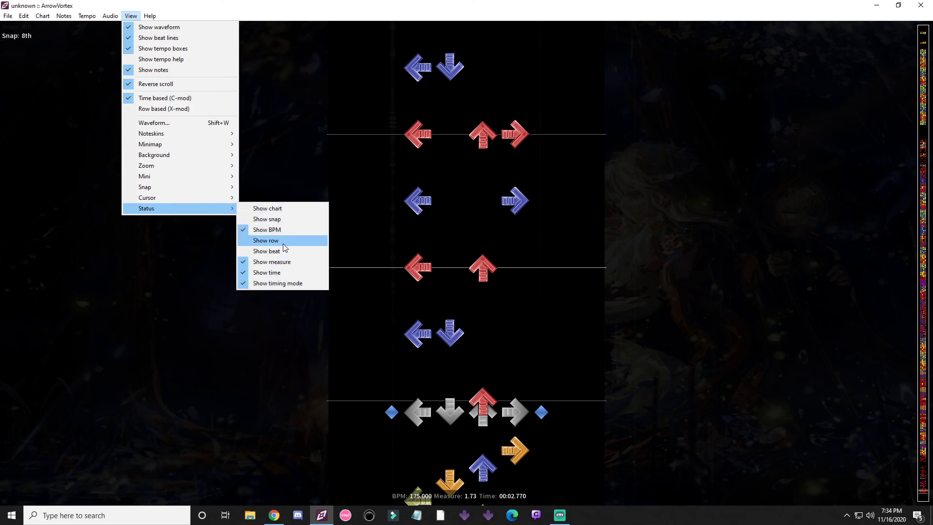
click(286, 217)
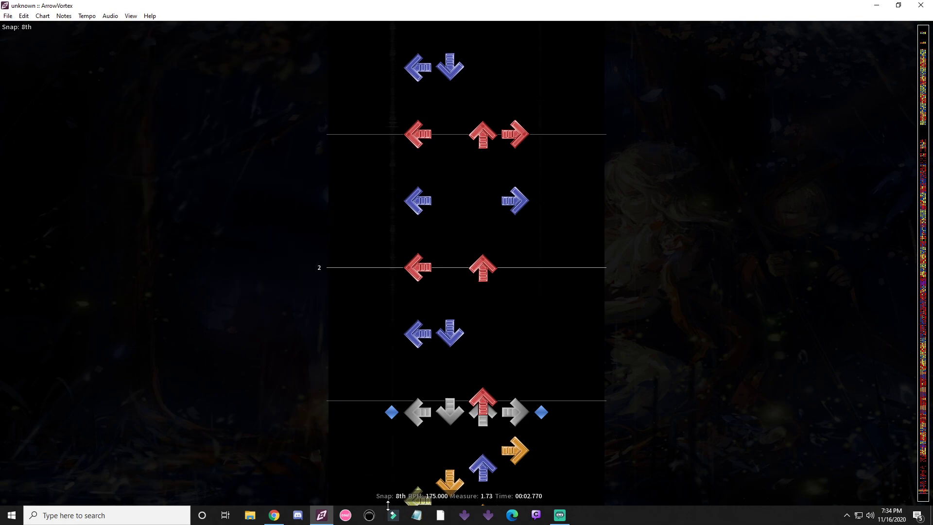
click(131, 16)
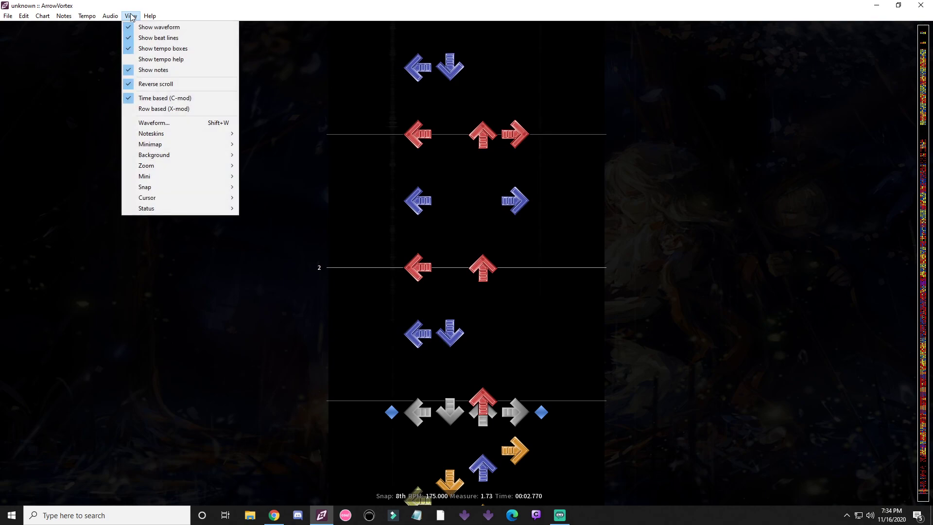
click(14, 155)
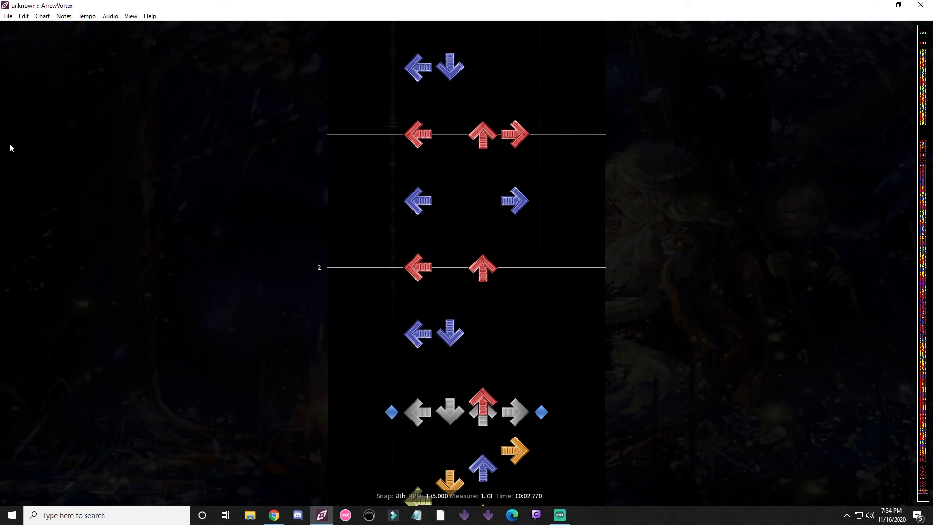
- Open the Help menu on the letter (1).sm chart to list its help screens
click(149, 17)
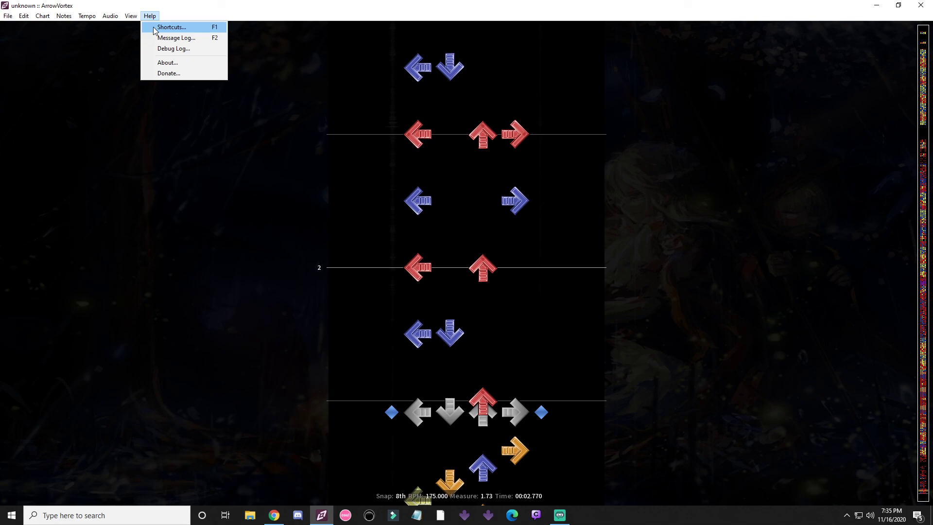
- View the Shortcuts reference, close it, then bring up the Message Log screen
click(165, 27)
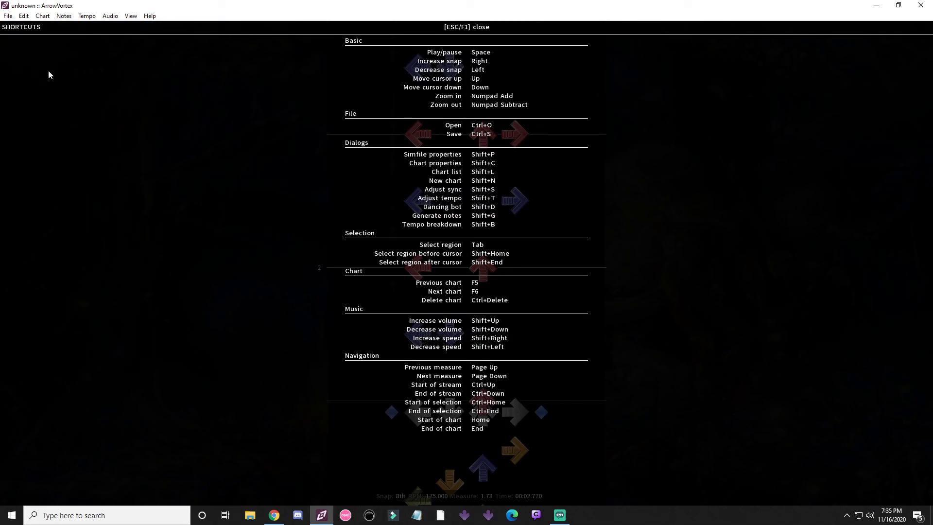
key(Escape)
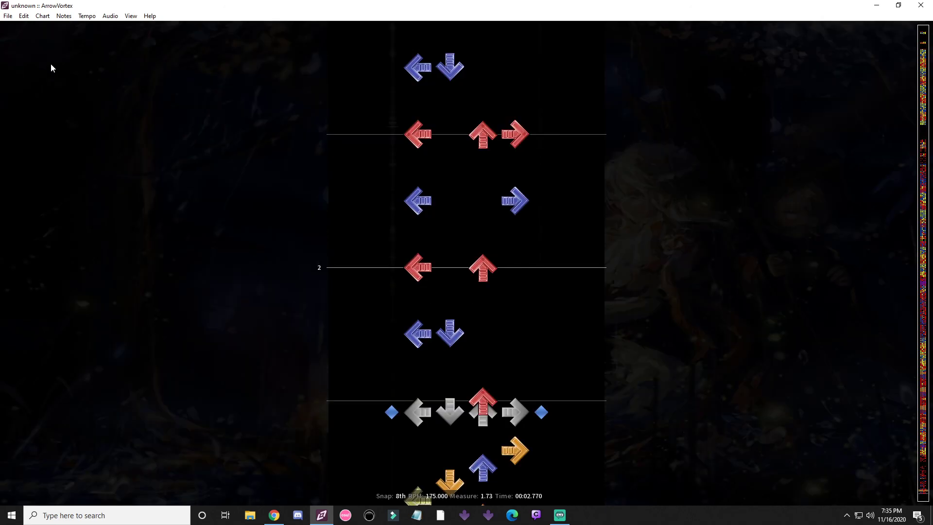
click(131, 16)
mouse_move(150, 15)
click(169, 37)
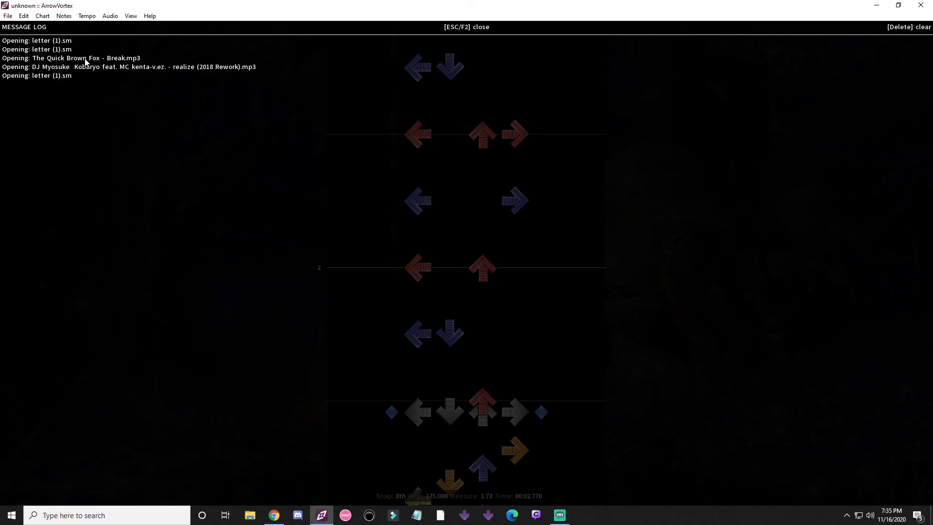
- Switch from the Message Log to the Debug Log showing startup checks as OK
click(4, 16)
mouse_move(150, 16)
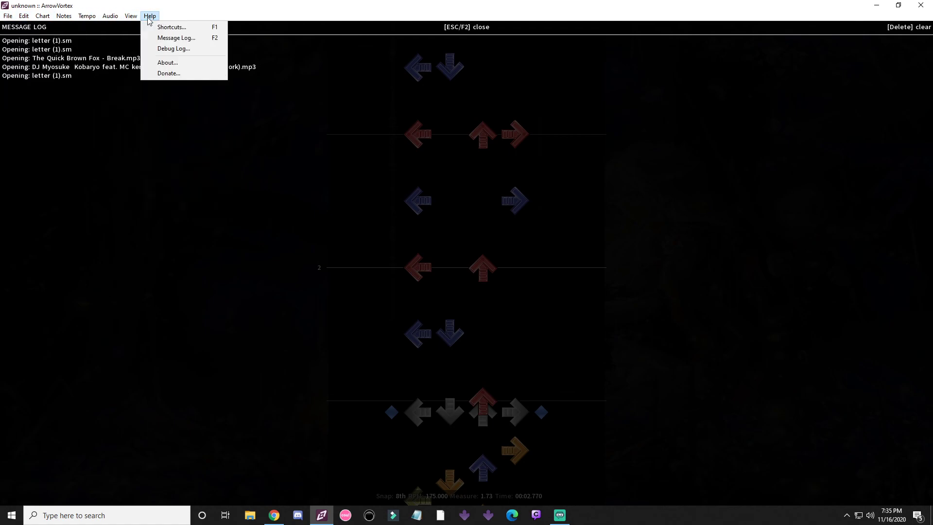
click(167, 49)
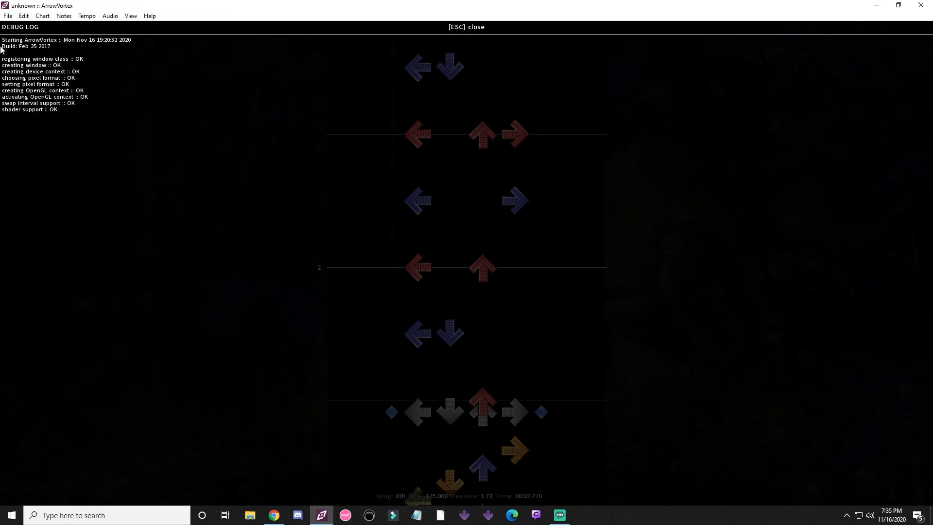
click(149, 16)
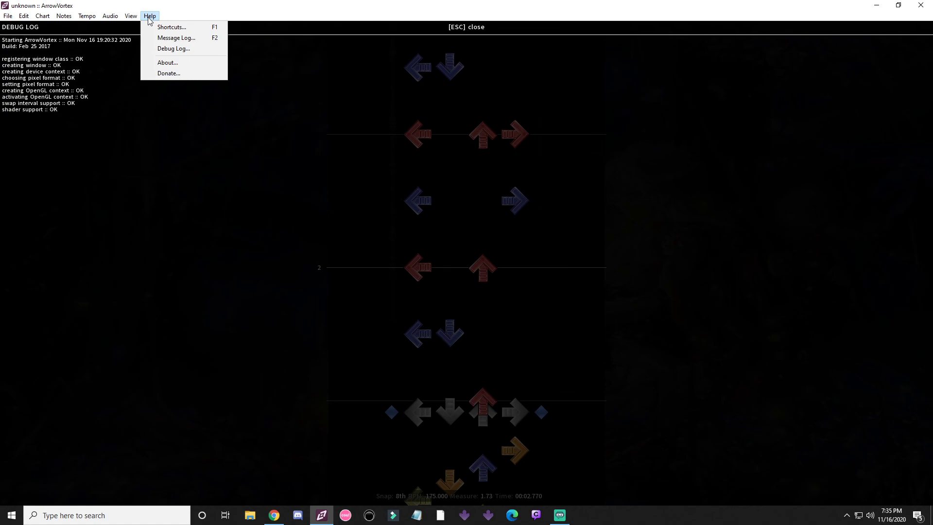
- View the About screen, then the Donate screen describing optional PayPal support
click(167, 63)
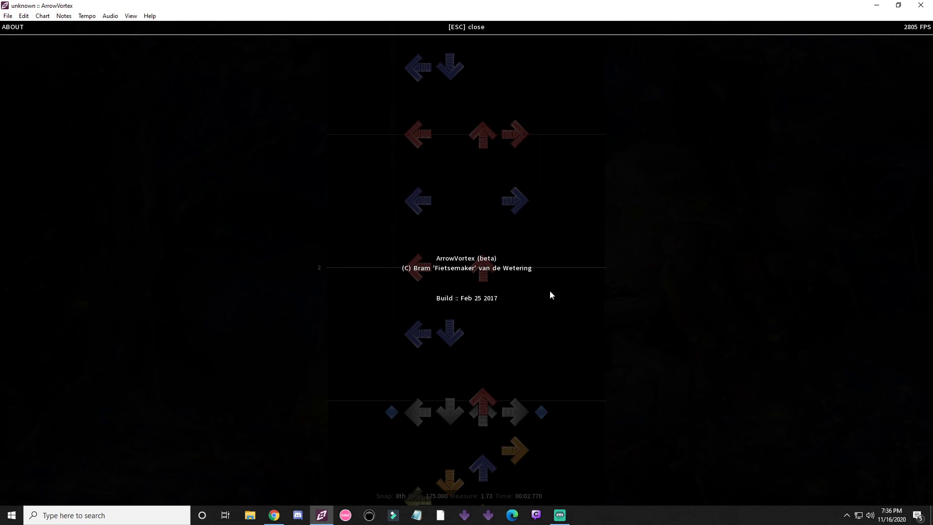
click(150, 16)
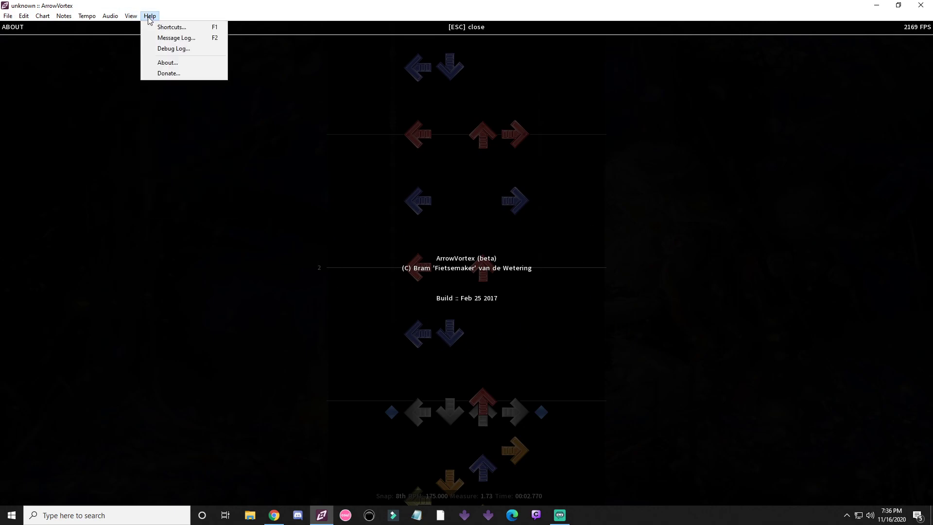
click(180, 78)
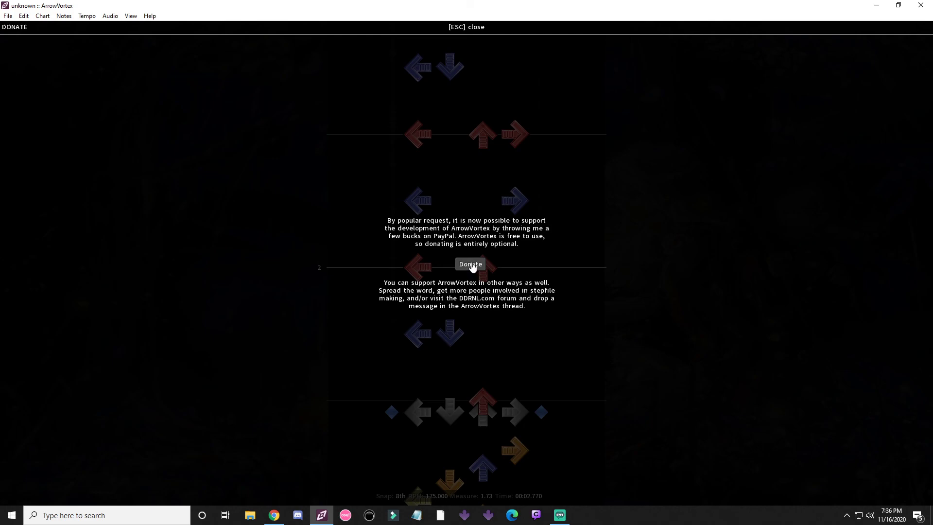
click(9, 16)
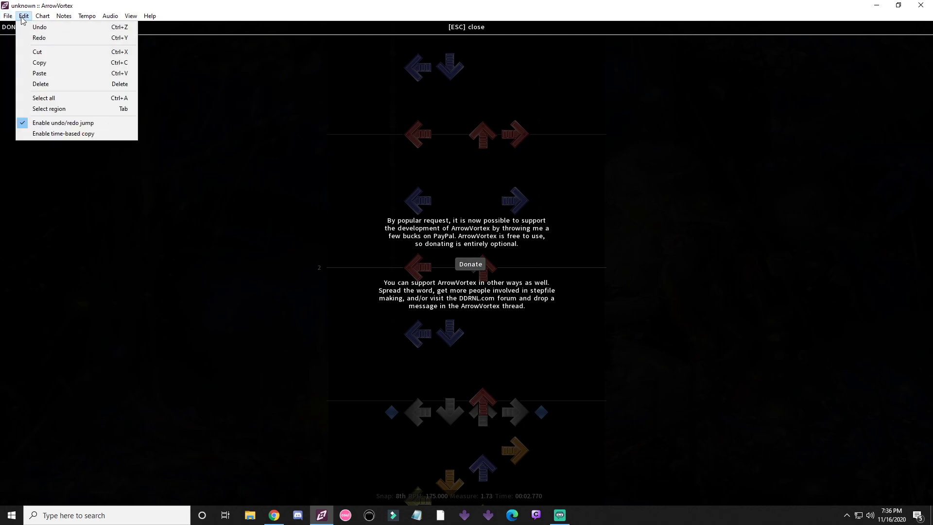
click(384, 342)
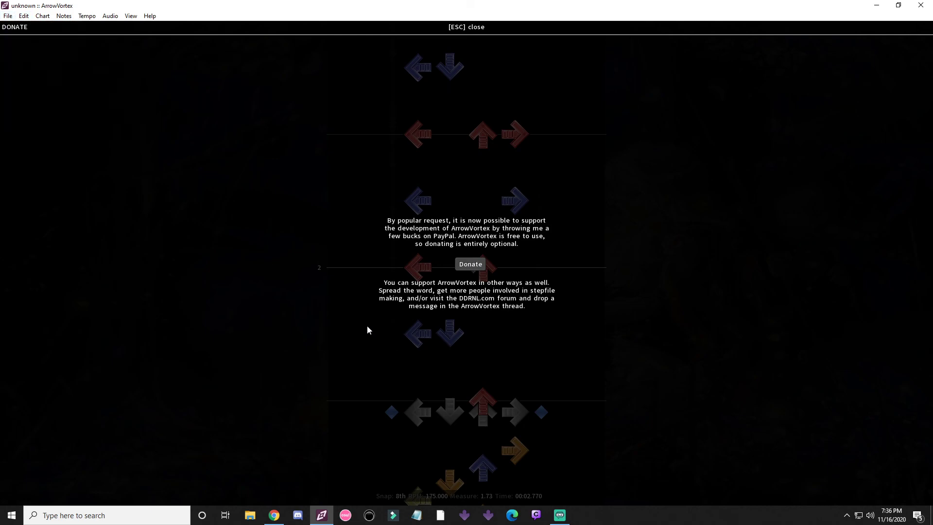
key(Escape)
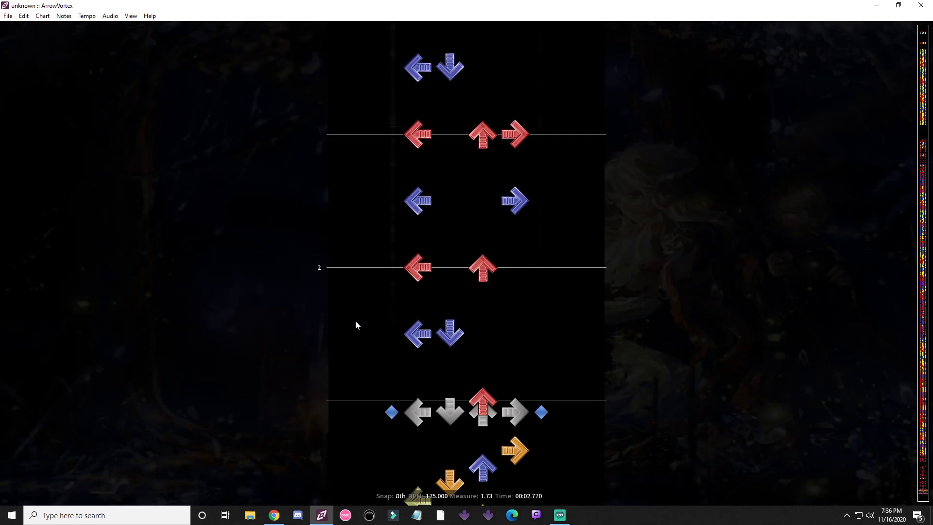